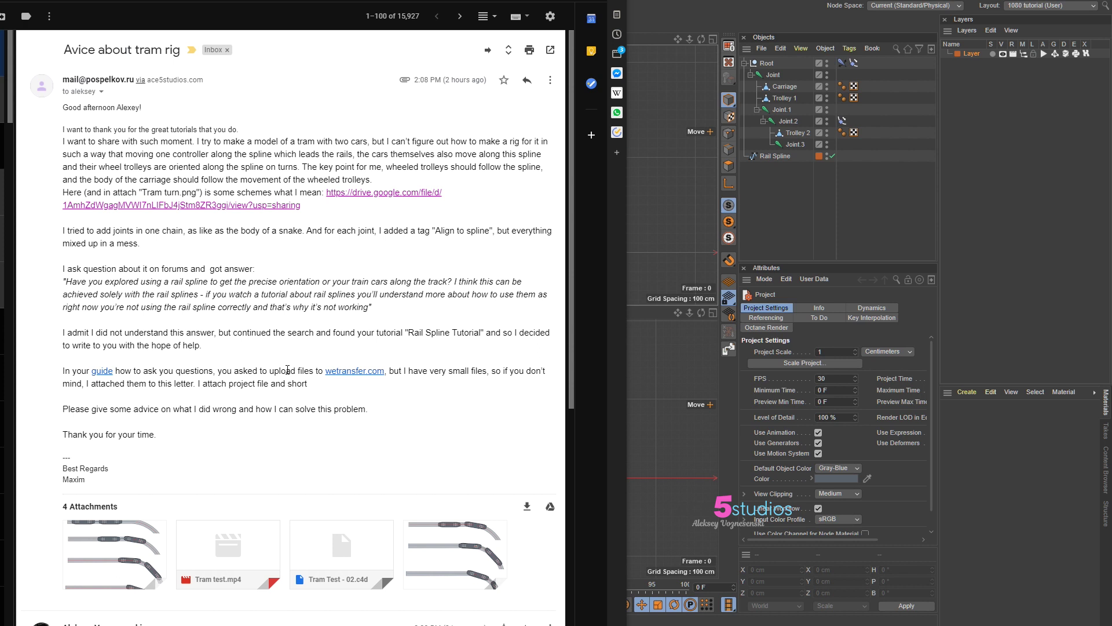
Step: Switch to the tram scene in Cinema 4D and inspect the Align to Spline tags on Root and Joint.2
{"action": "left_click", "coordinate": [754, 19]}
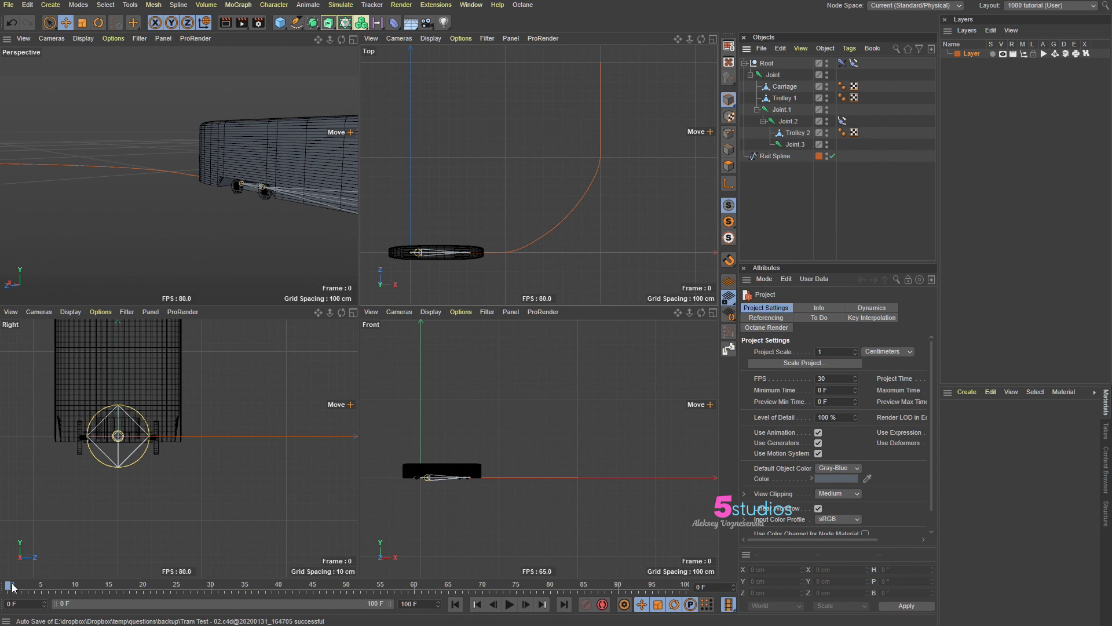
{"action": "left_click", "coordinate": [854, 63]}
{"action": "left_click", "coordinate": [843, 121]}
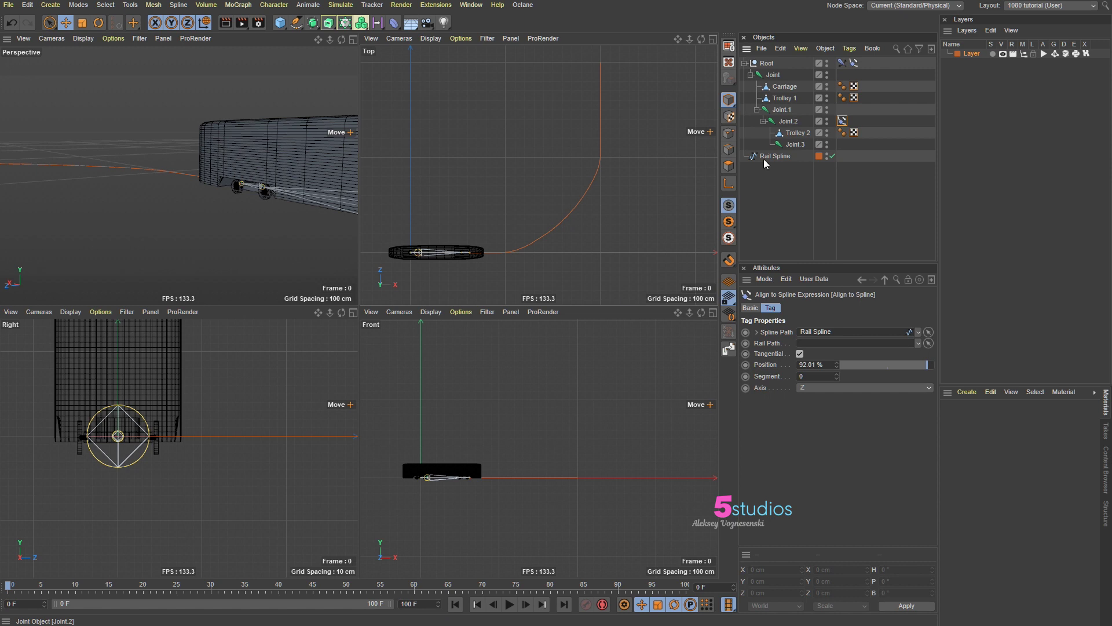
{"action": "left_click_drag", "start_coordinate": [16, 588], "coordinate": [1, 555]}
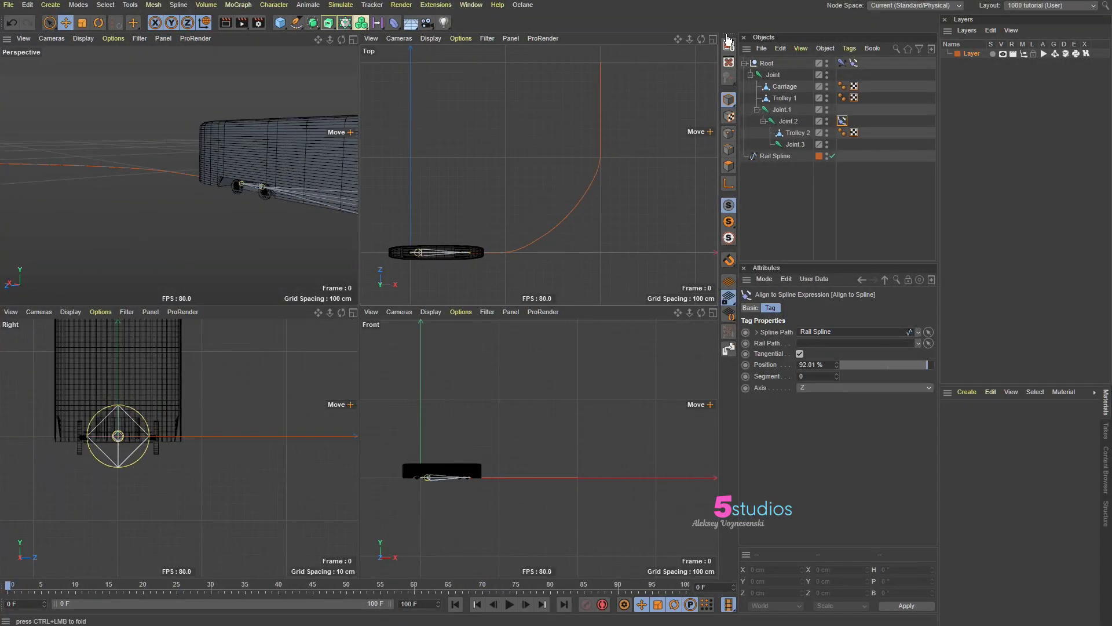
Step: Keyframe the Position of Joint.2's Align to Spline tag at frame 0 and at 0% on frame 100
{"action": "left_click", "coordinate": [842, 122]}
{"action": "left_click", "coordinate": [746, 365], "text": "ctrl"}
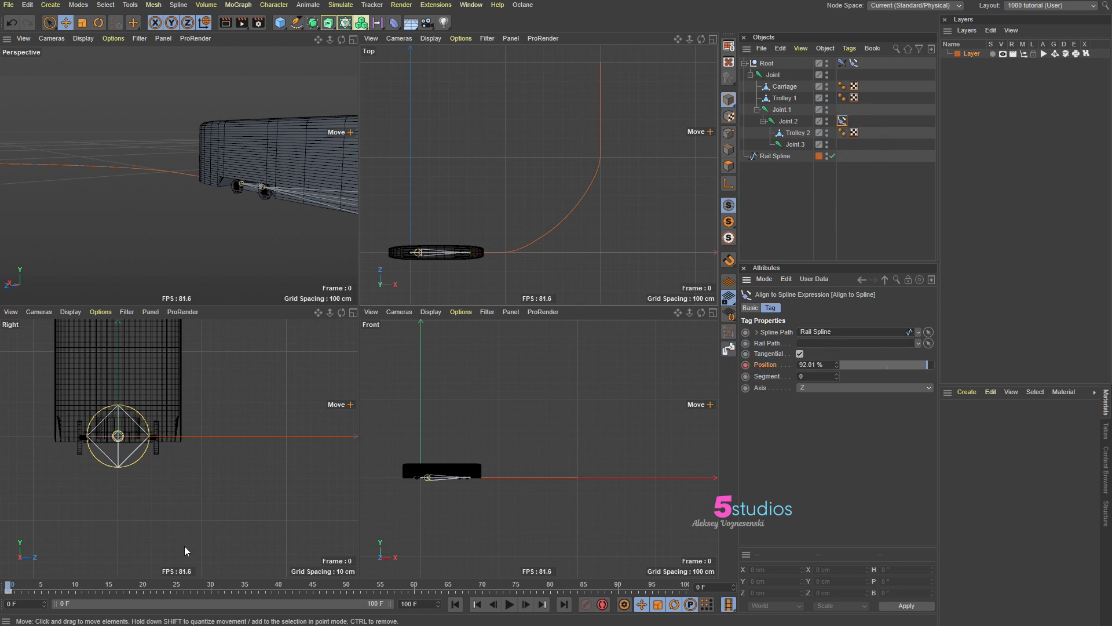
{"action": "left_click_drag", "start_coordinate": [111, 586], "coordinate": [800, 582]}
{"action": "left_click_drag", "start_coordinate": [927, 364], "coordinate": [812, 372]}
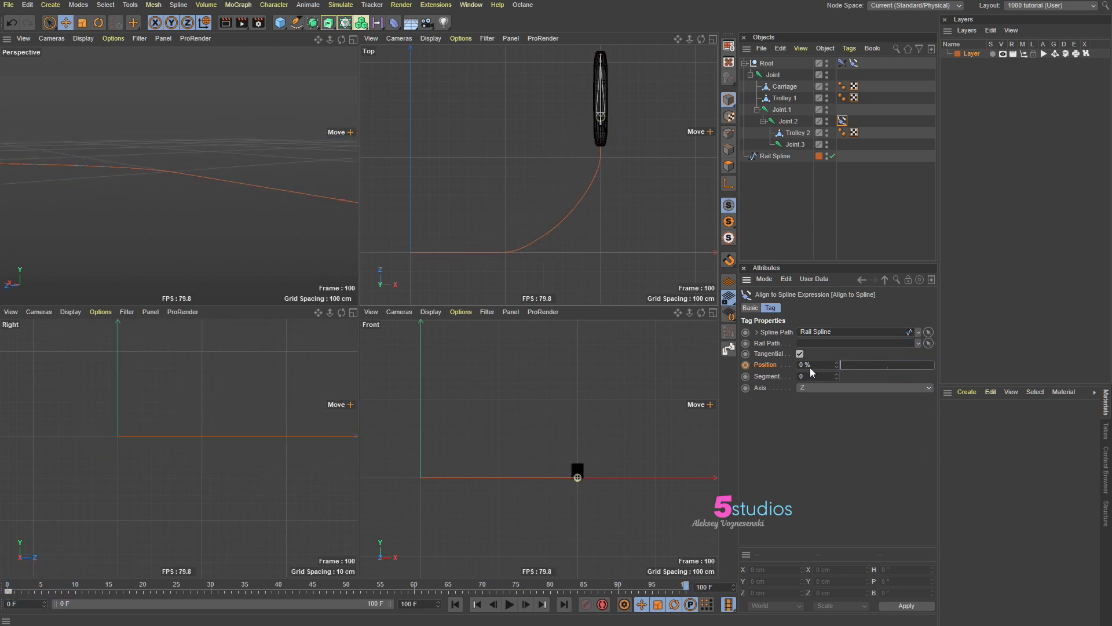
{"action": "left_click", "coordinate": [746, 365], "text": "ctrl"}
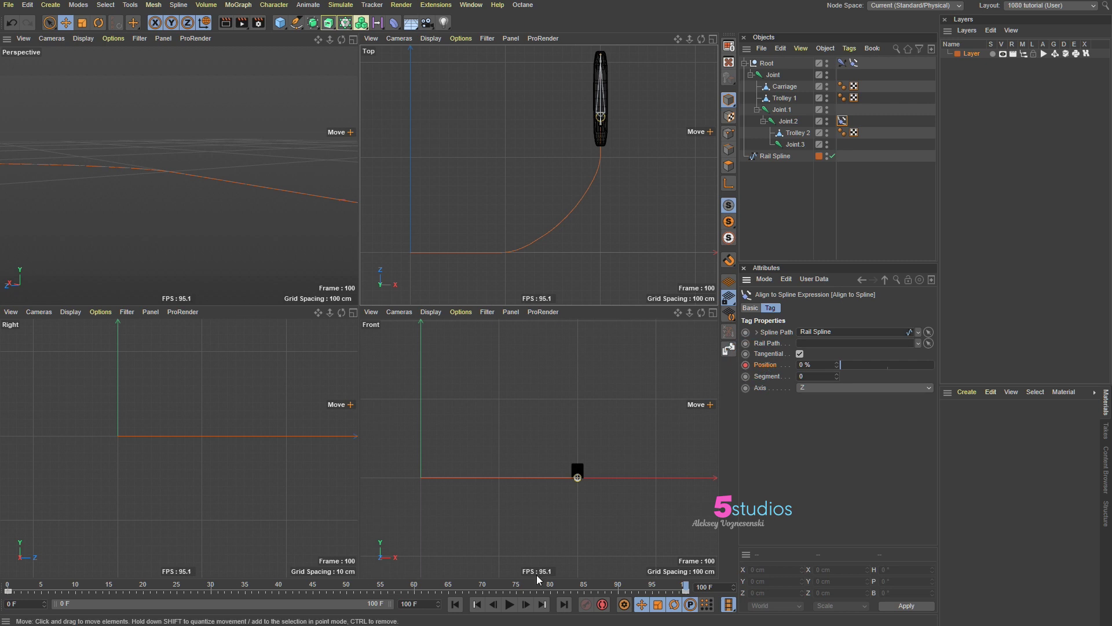
Step: Scrub the animation back to frame 53 and examine in the top view how the carriage and trolleys follow the curve
{"action": "left_click", "coordinate": [619, 588]}
{"action": "left_click_drag", "start_coordinate": [618, 588], "coordinate": [517, 588]}
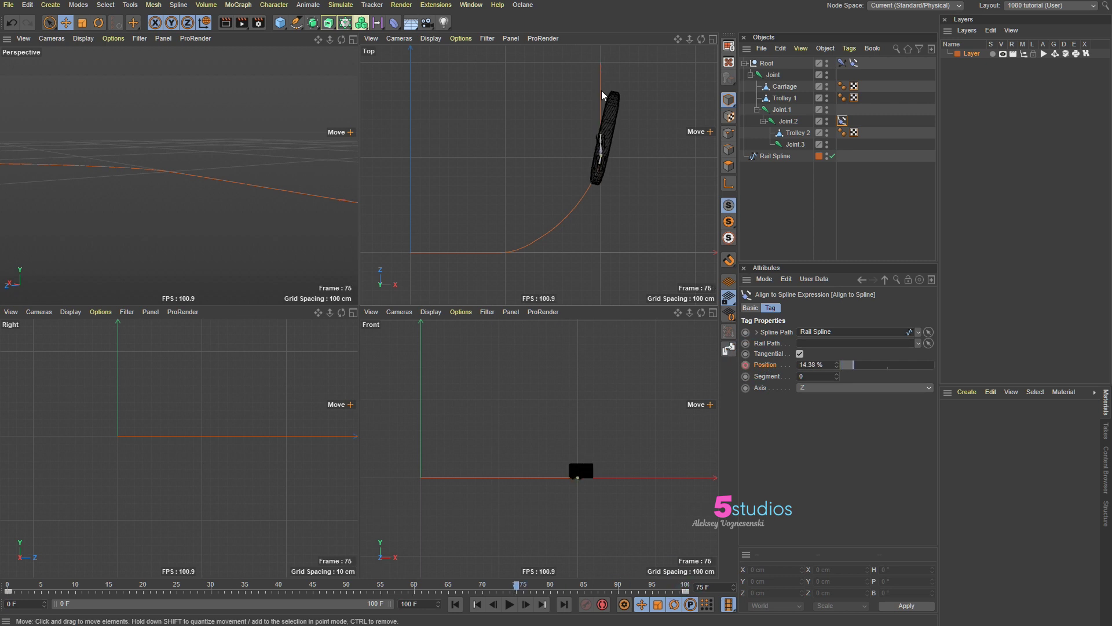
{"action": "middle_click", "coordinate": [592, 116]}
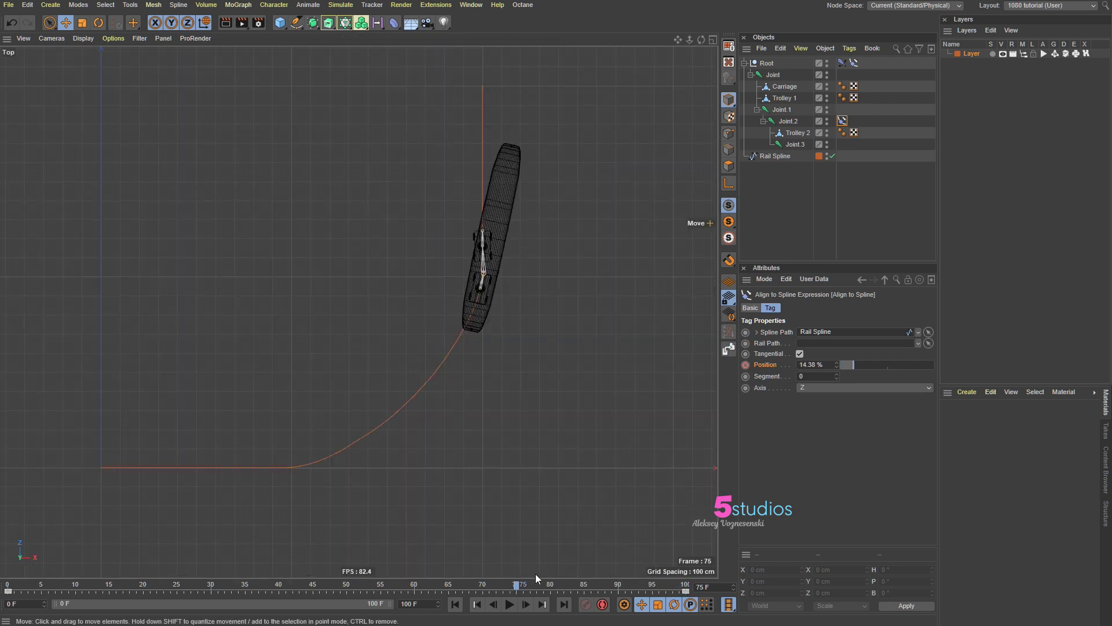
{"action": "left_click_drag", "start_coordinate": [532, 586], "coordinate": [368, 558]}
{"action": "middle_click", "coordinate": [306, 368]}
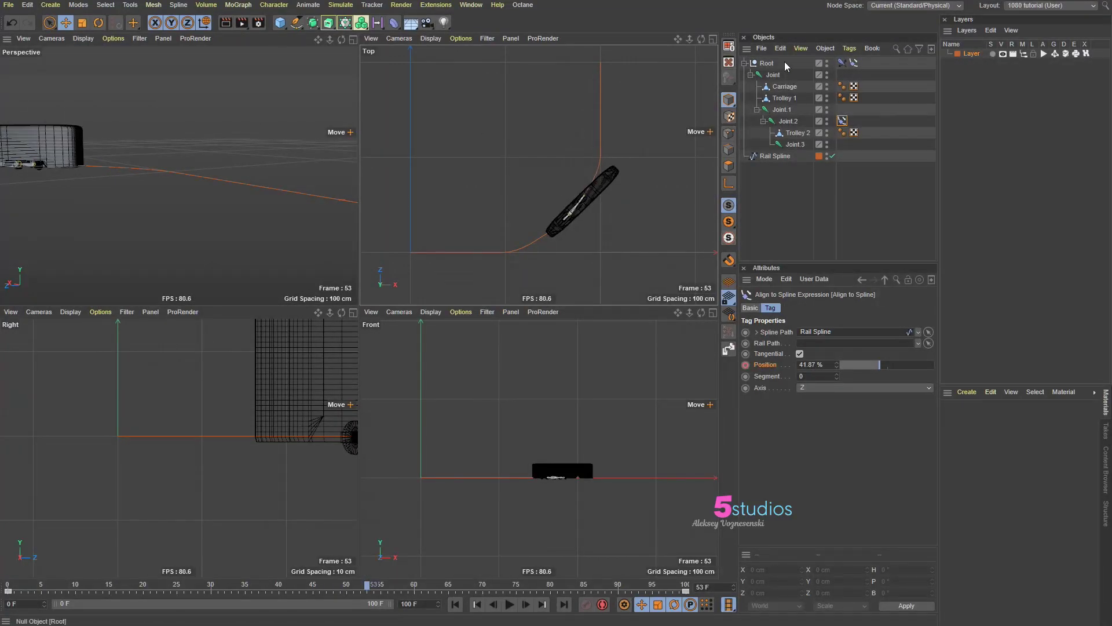
Step: Switch the coordinate system to object axes to check the Carriage's orientation, and return to frame 0
{"action": "left_click", "coordinate": [784, 86]}
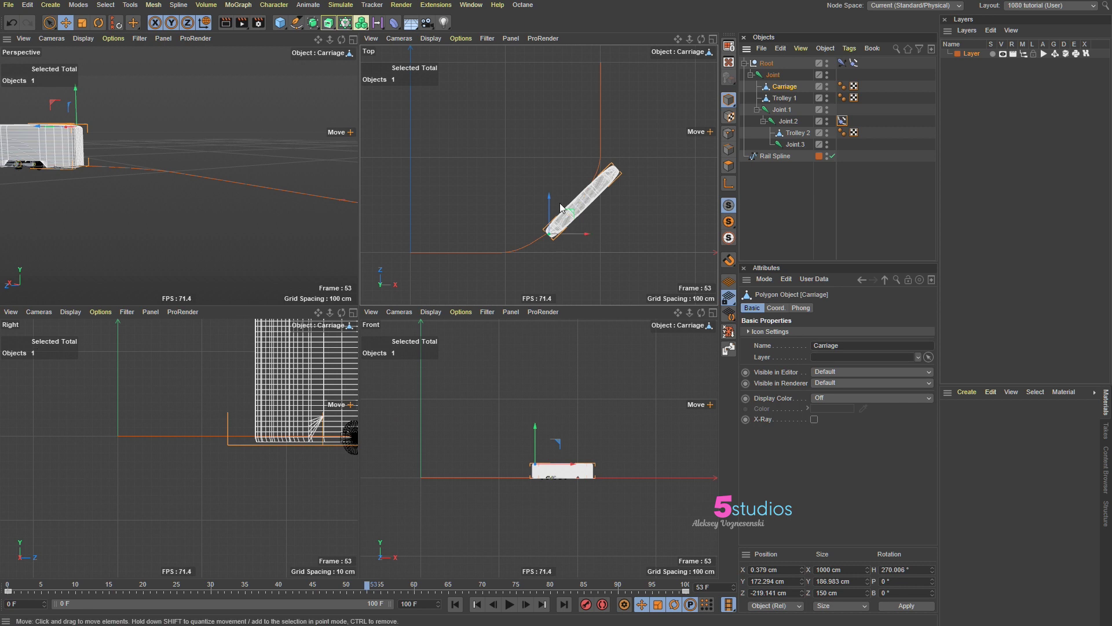
{"action": "left_click", "coordinate": [206, 23]}
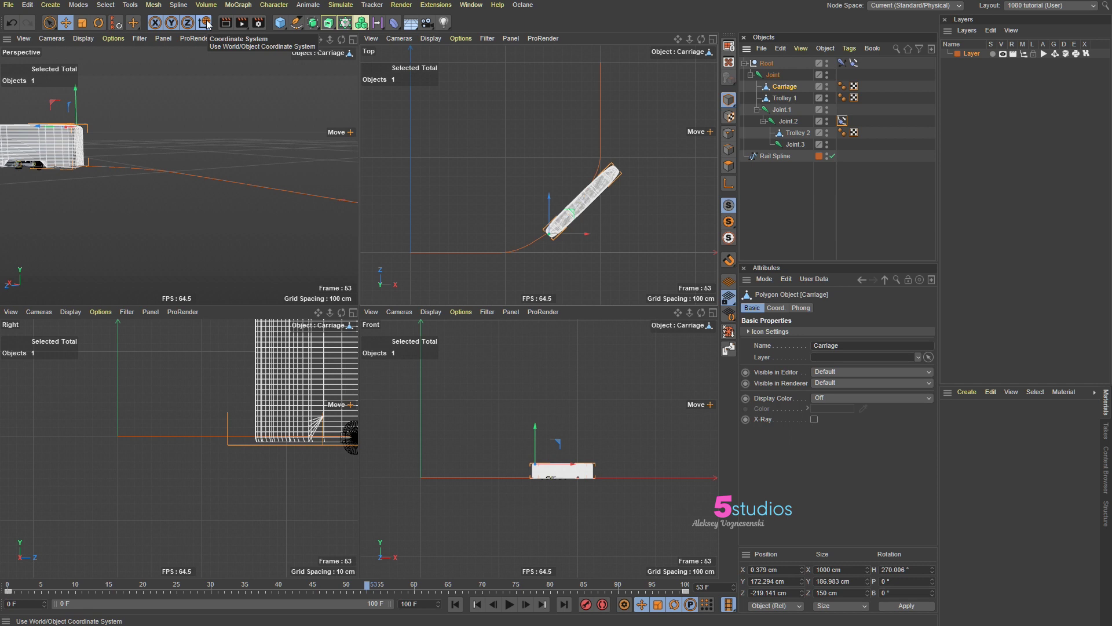
{"action": "left_click", "coordinate": [206, 23]}
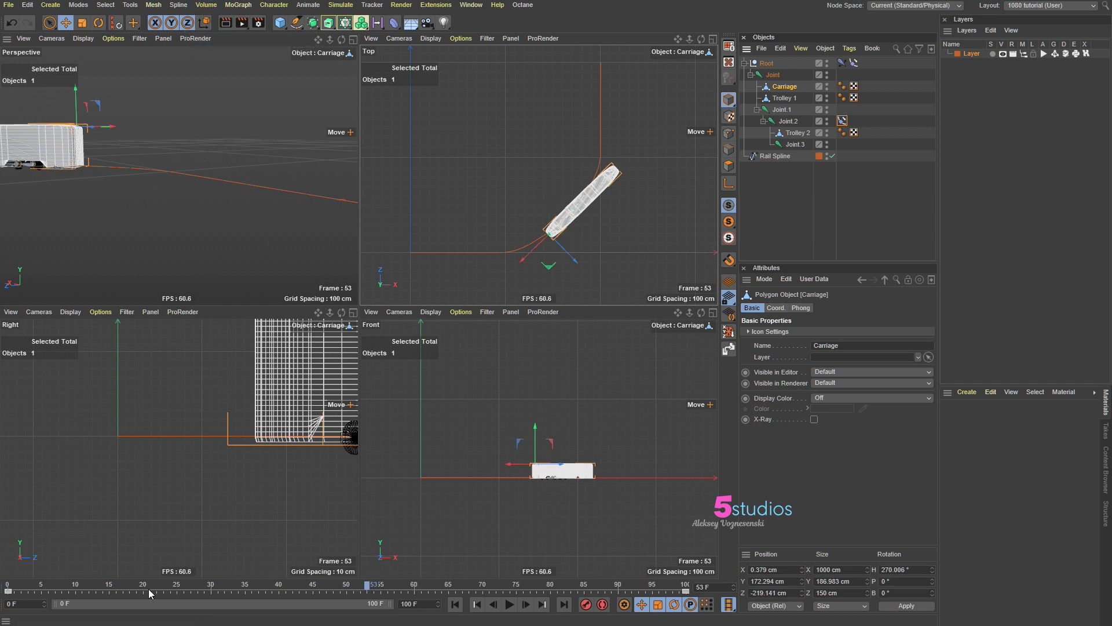
{"action": "left_click_drag", "start_coordinate": [6, 587], "coordinate": [22, 483]}
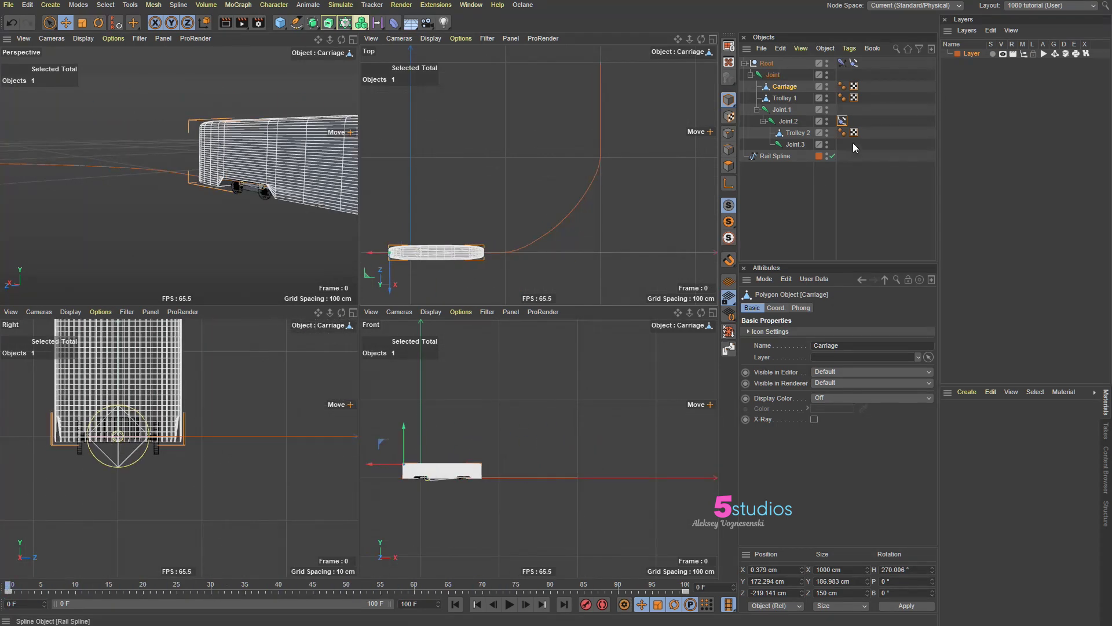
Step: Delete the rig tags from Root and Joint.2, and move Trolley 2, Trolley 1 and Carriage out of the joint hierarchy
{"action": "left_click_drag", "start_coordinate": [842, 120], "coordinate": [844, 63]}
{"action": "left_click", "coordinate": [792, 133]}
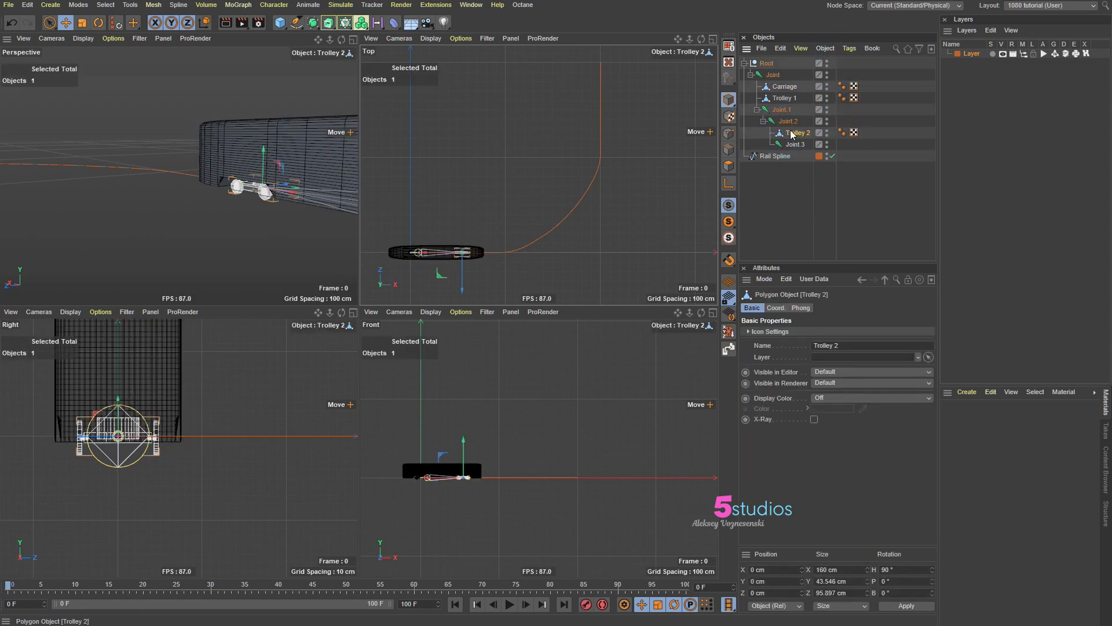
{"action": "left_click_drag", "start_coordinate": [795, 133], "coordinate": [784, 204]}
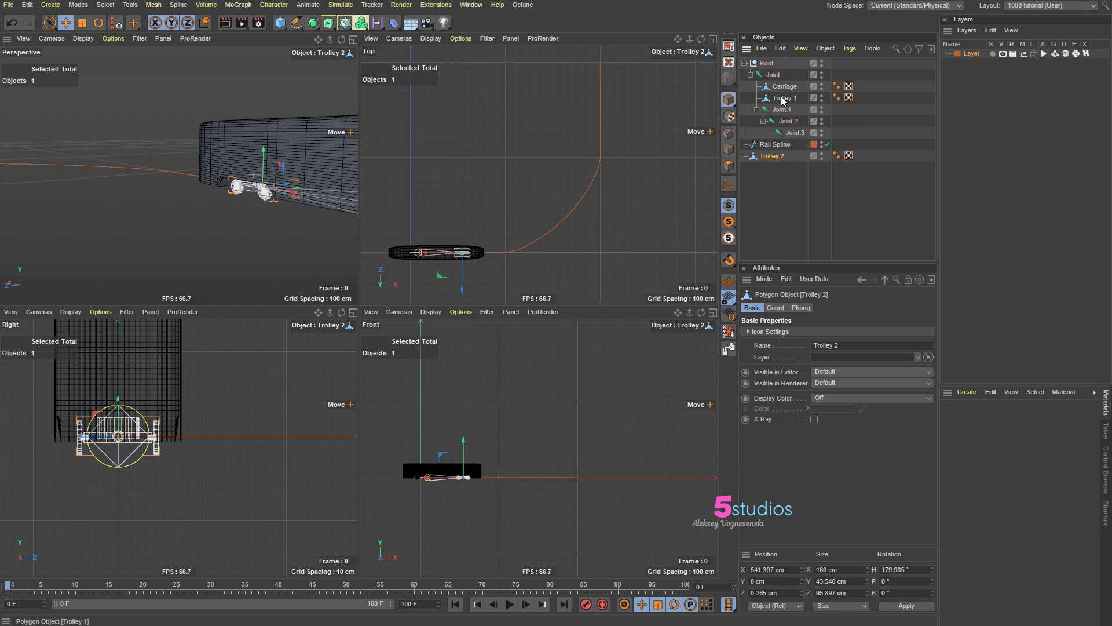
{"action": "left_click_drag", "start_coordinate": [783, 98], "coordinate": [786, 183]}
{"action": "left_click_drag", "start_coordinate": [785, 86], "coordinate": [774, 173]}
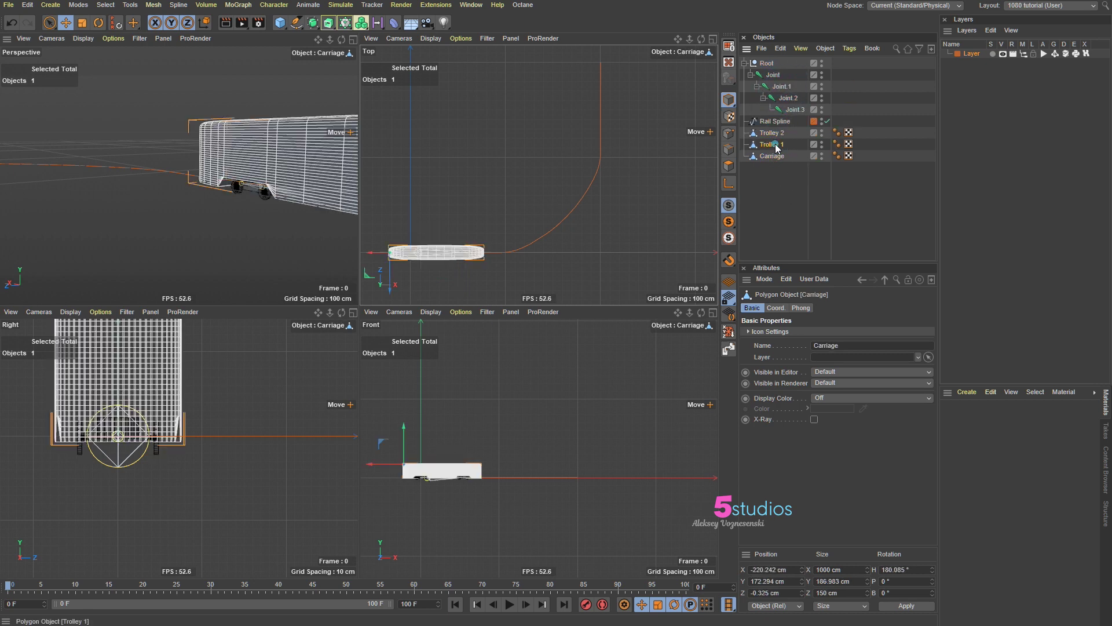
Step: Delete the Root null together with its whole joint chain
{"action": "left_click", "coordinate": [778, 149]}
{"action": "left_click", "coordinate": [771, 133]}
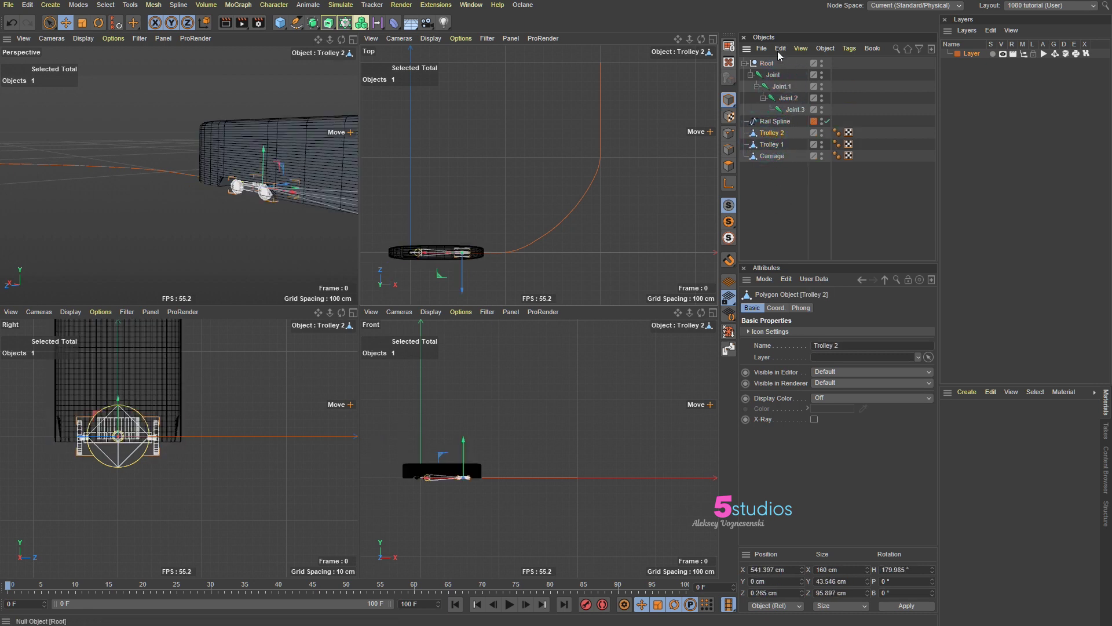
{"action": "key", "text": "Delete"}
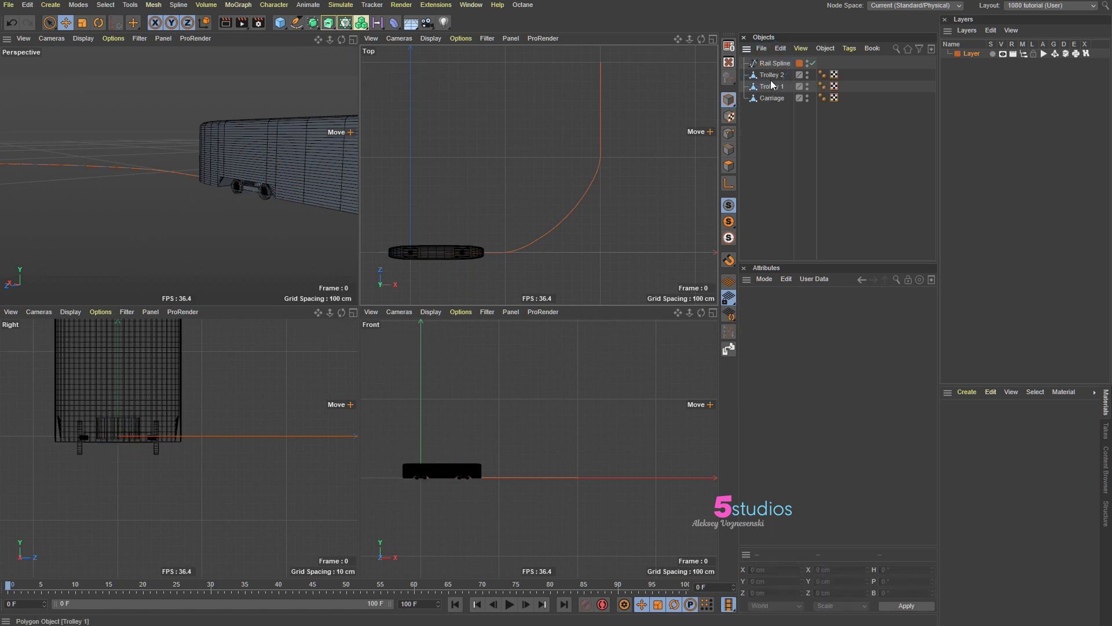
{"action": "left_click", "coordinate": [772, 75]}
{"action": "left_click", "coordinate": [774, 64]}
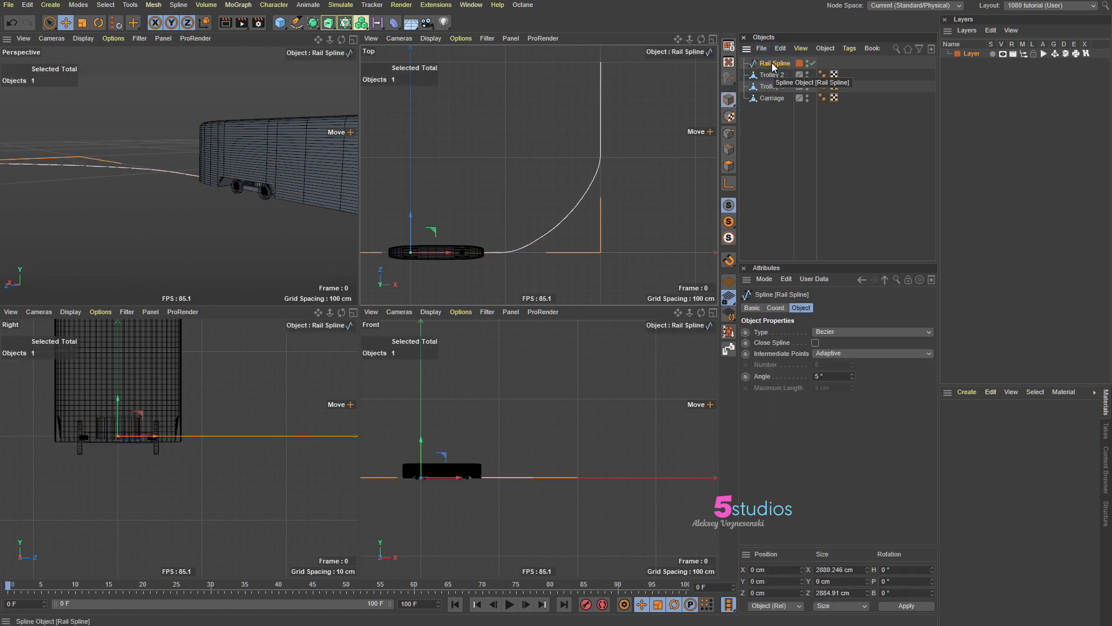
{"action": "left_click", "coordinate": [773, 76]}
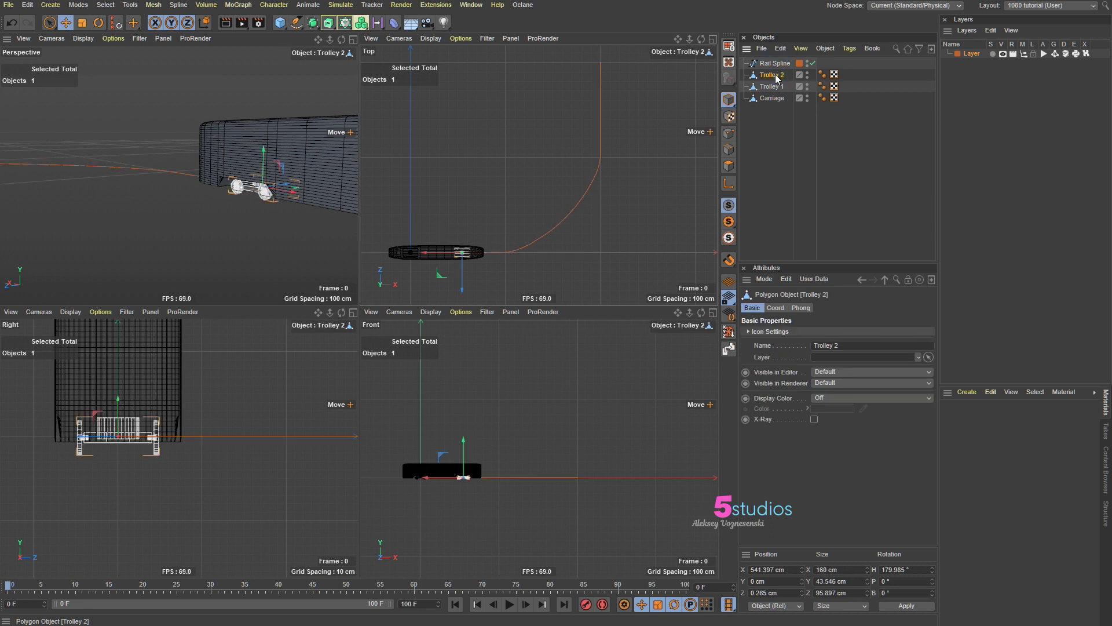
{"action": "left_click", "coordinate": [777, 87]}
{"action": "left_click", "coordinate": [772, 76]}
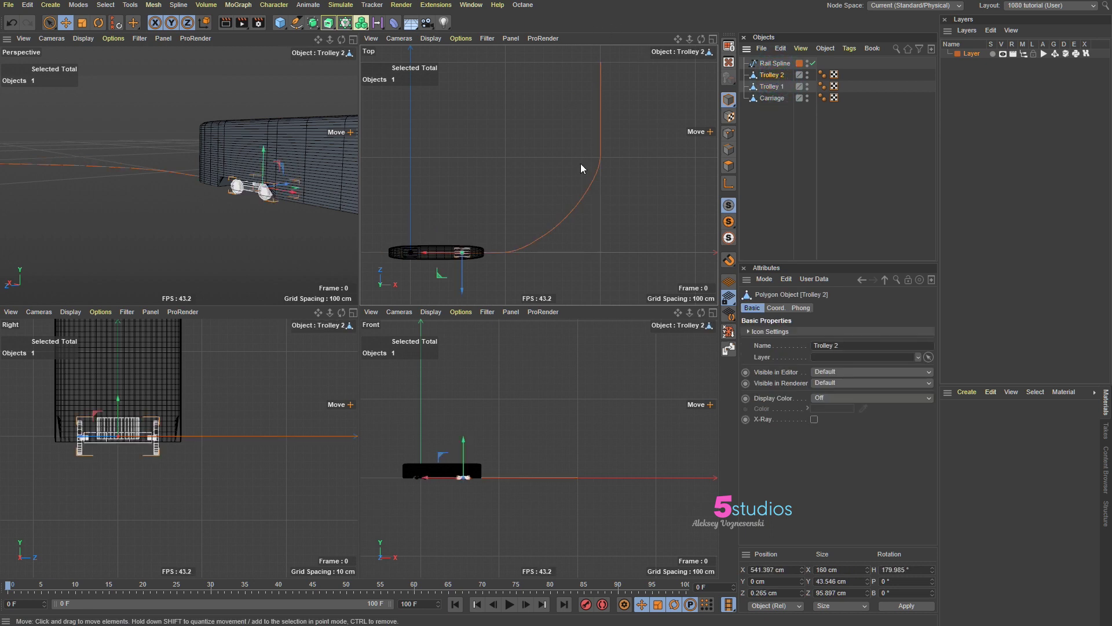
{"action": "left_click", "coordinate": [767, 87]}
Step: Add an Align to Spline tag to Trolley 2
{"action": "right_click", "coordinate": [773, 76]}
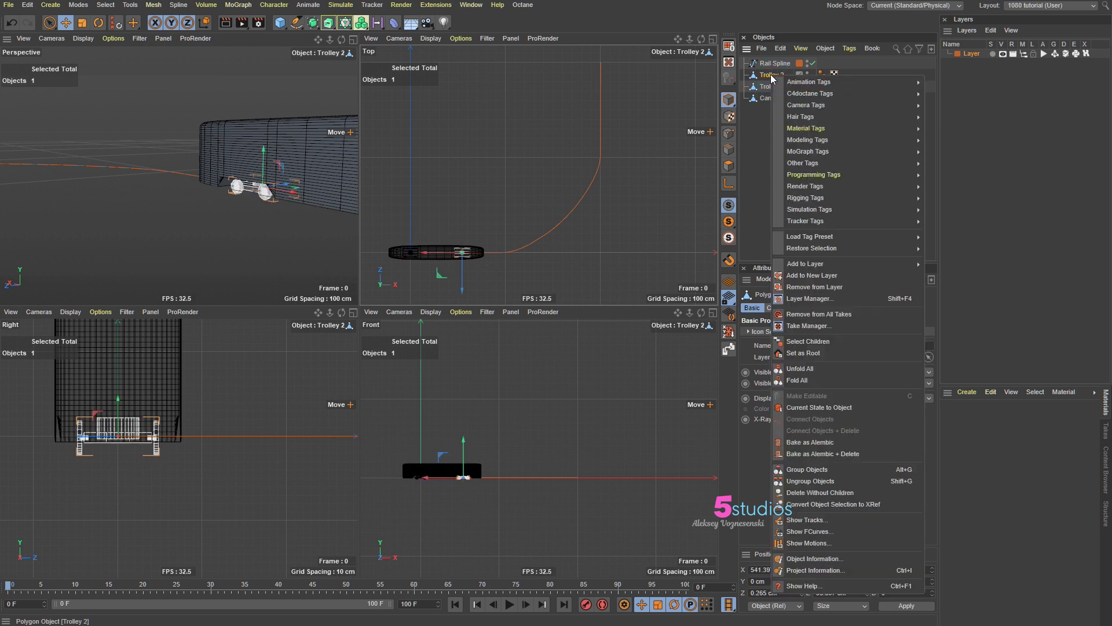
{"action": "mouse_move", "coordinate": [833, 91]}
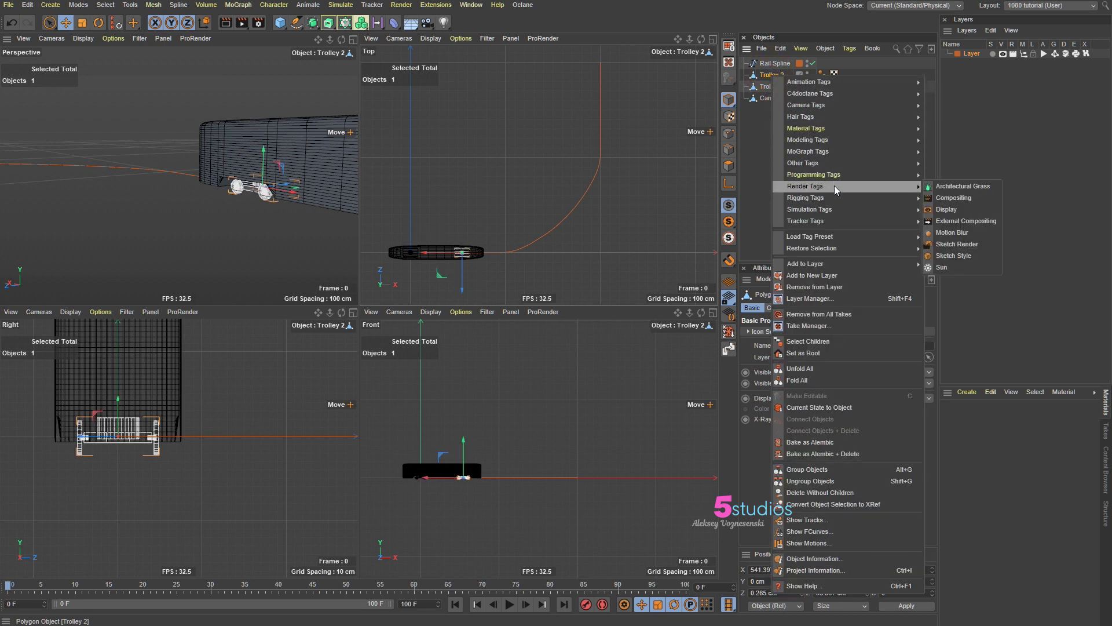
{"action": "mouse_move", "coordinate": [835, 196]}
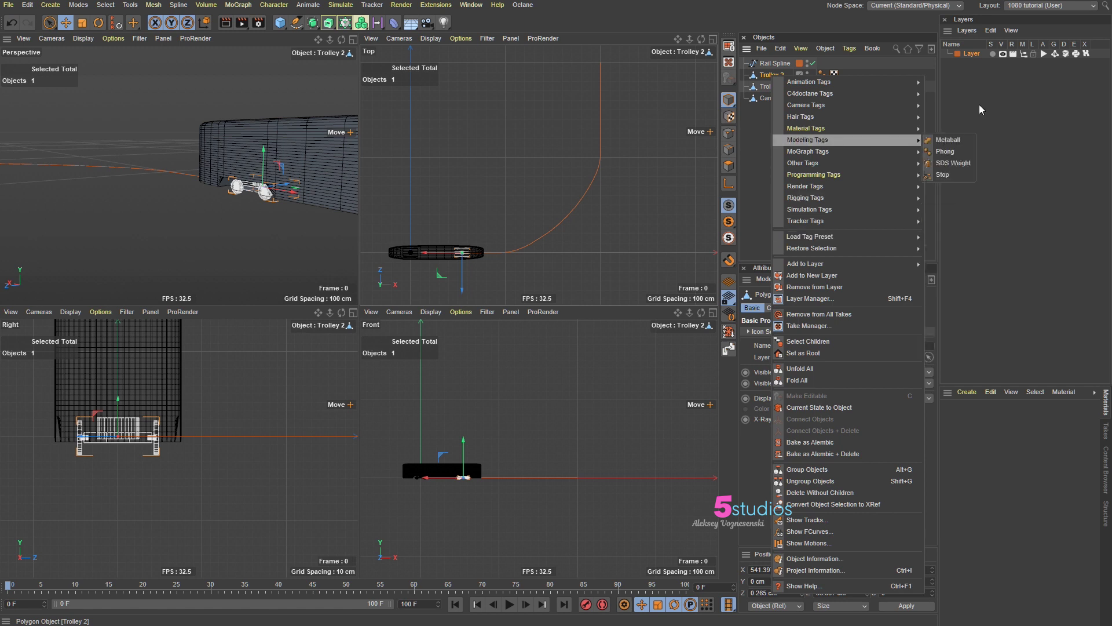
{"action": "left_click", "coordinate": [822, 17]}
{"action": "key", "text": "shift+c"}
{"action": "type", "text": "s"}
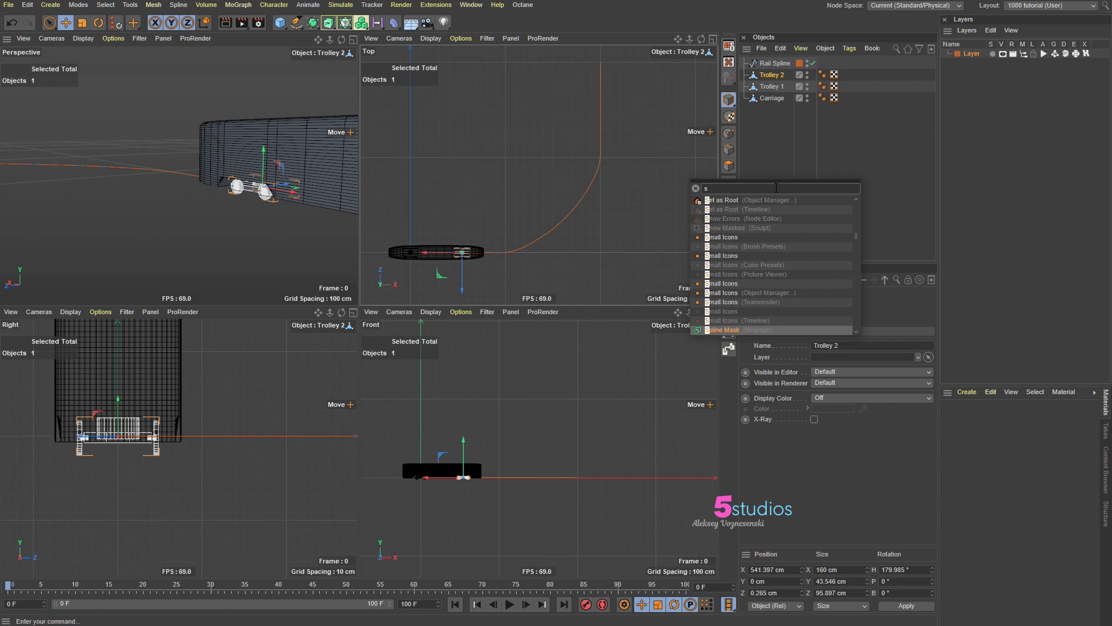
{"action": "type", "text": "pline al"}
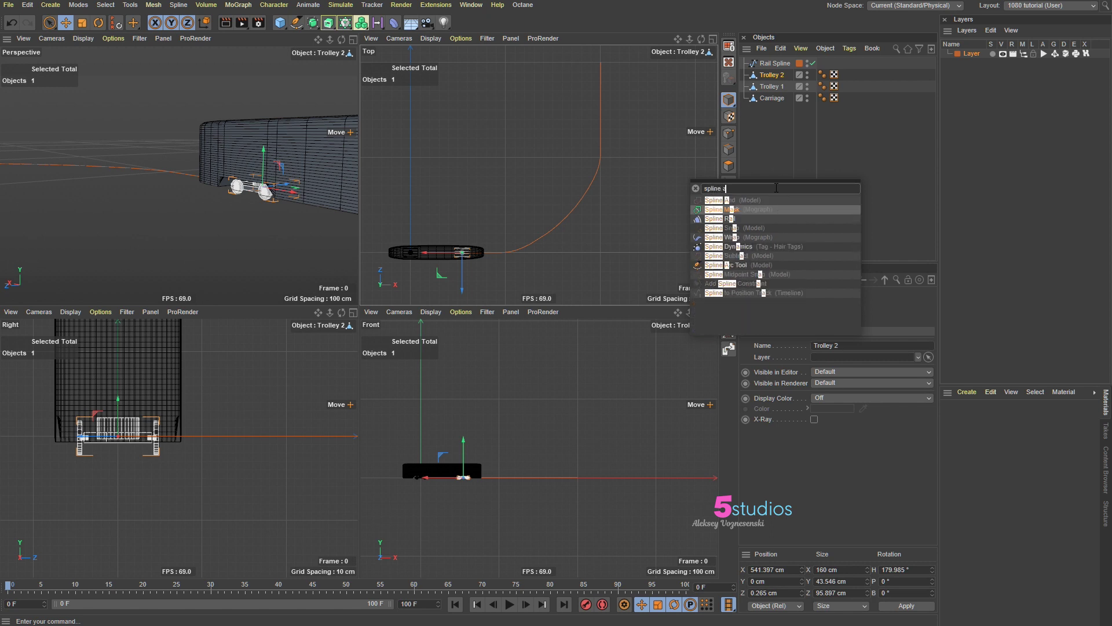
{"action": "key", "text": "BackSpace"}
{"action": "key", "text": "BackSpace"}
{"action": "key", "text": "BackSpace"}
{"action": "key", "text": "BackSpace"}
{"action": "key", "text": "BackSpace"}
{"action": "key", "text": "BackSpace"}
{"action": "key", "text": "BackSpace"}
{"action": "key", "text": "BackSpace"}
{"action": "key", "text": "BackSpace"}
{"action": "type", "text": "alig"}
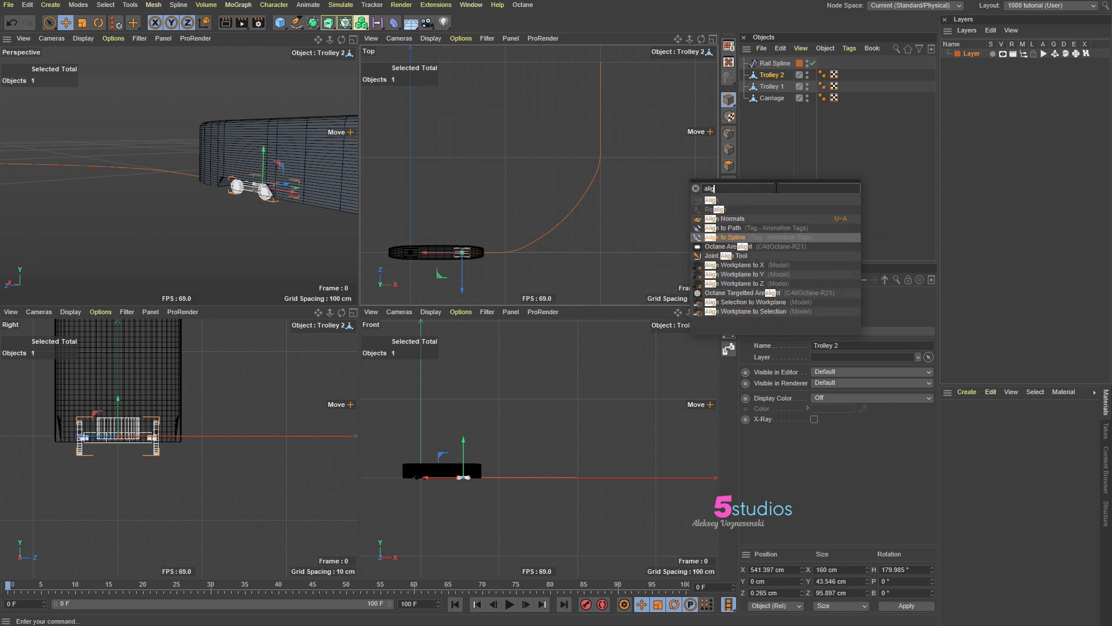
{"action": "left_click", "coordinate": [733, 237]}
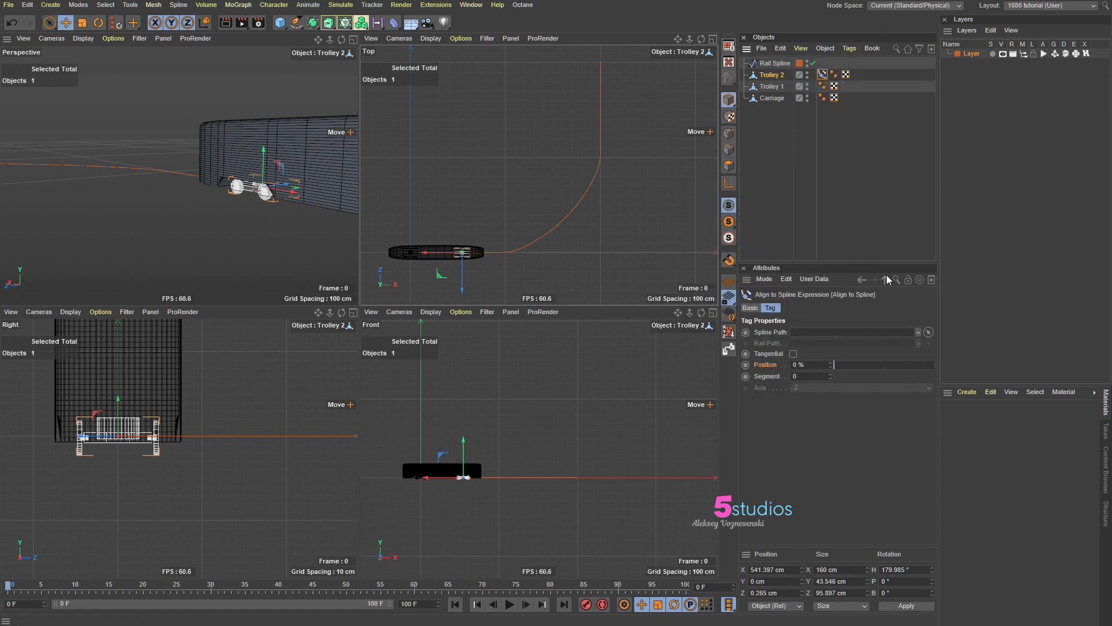
Step: Keyframe the tag's Position from 0% at frame 0 to 100% at frame 100
{"action": "left_click", "coordinate": [746, 365]}
{"action": "left_click_drag", "start_coordinate": [31, 584], "coordinate": [786, 602]}
{"action": "left_click", "coordinate": [807, 365]}
{"action": "type", "text": "100"}
{"action": "key", "text": "Return"}
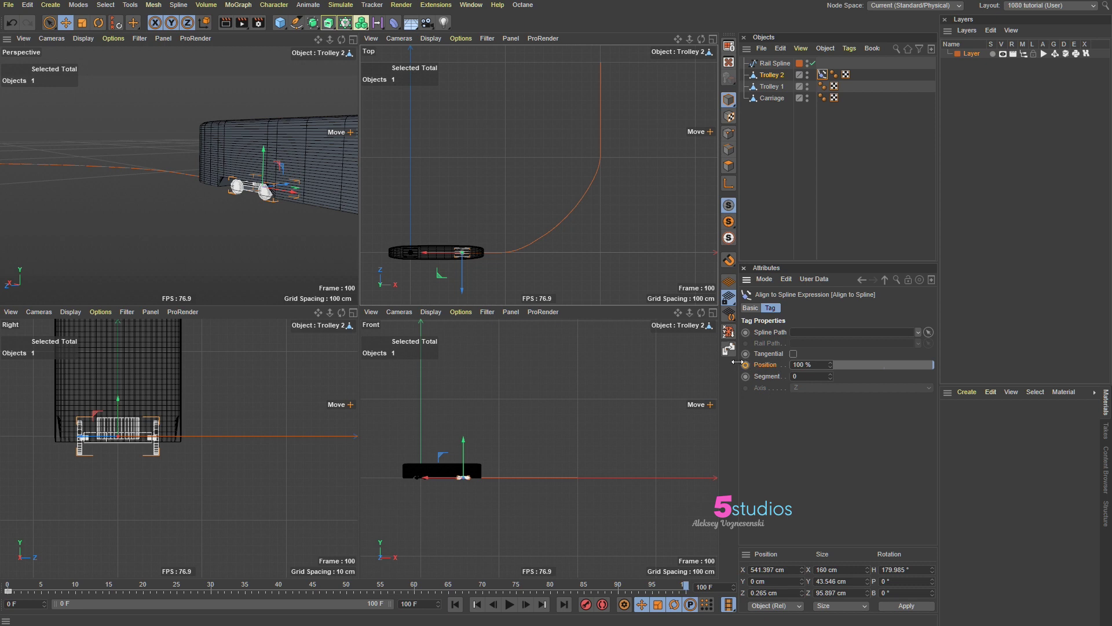
Step: Assign Rail Spline as the tag's Spline Path, enable Tangential, and scrub to frame 39 to test the motion
{"action": "left_click_drag", "start_coordinate": [773, 64], "coordinate": [824, 333]}
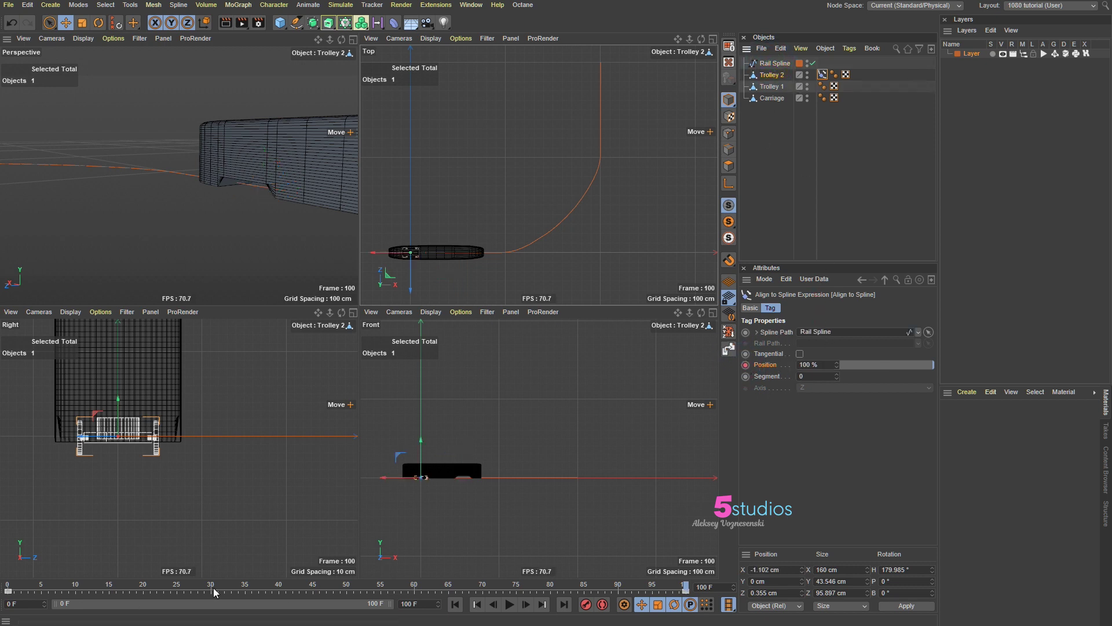
{"action": "left_click_drag", "start_coordinate": [683, 584], "coordinate": [8, 587]}
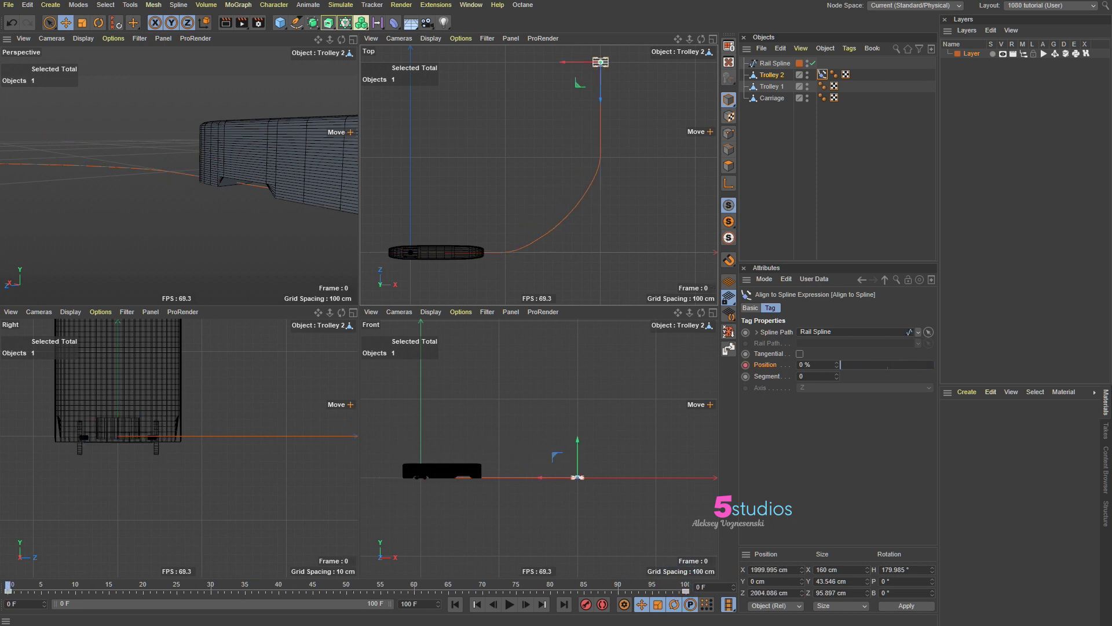
{"action": "left_click", "coordinate": [800, 354]}
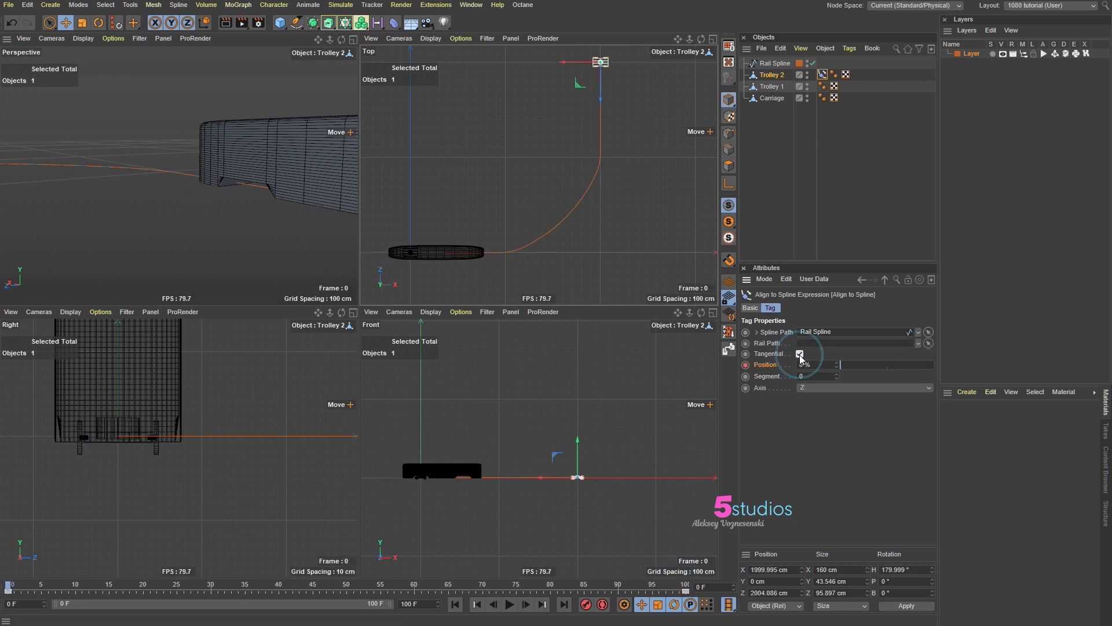
{"action": "left_click_drag", "start_coordinate": [34, 587], "coordinate": [271, 589]}
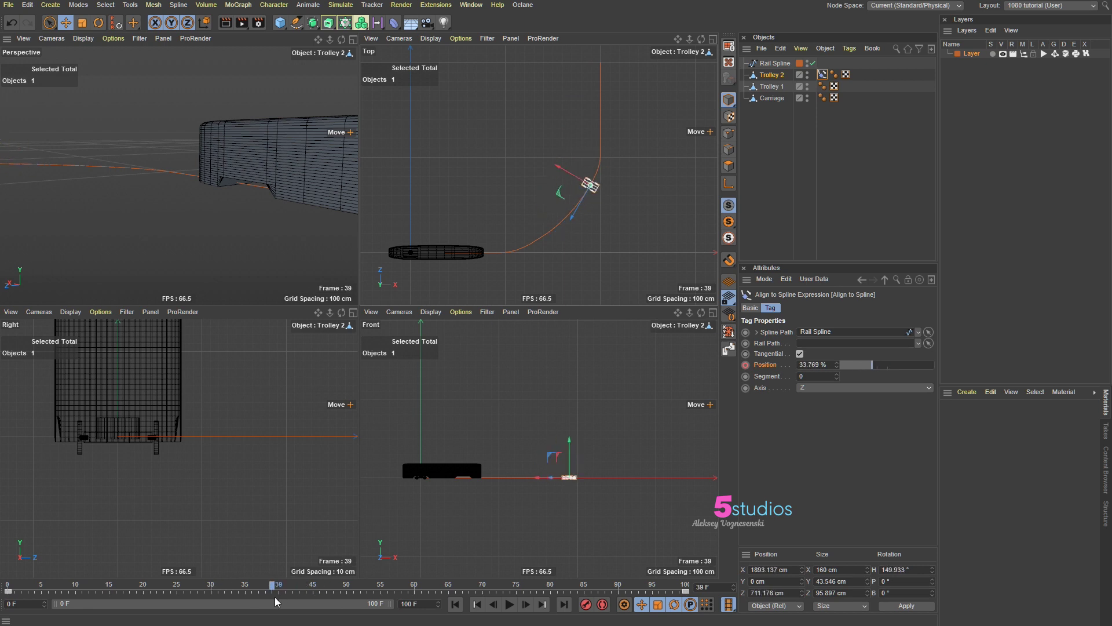
Step: Set the Align to Spline tag's axis to X and scrub to frame 47 to check Trolley 2's orientation
{"action": "left_click", "coordinate": [850, 387]}
{"action": "left_click", "coordinate": [850, 398]}
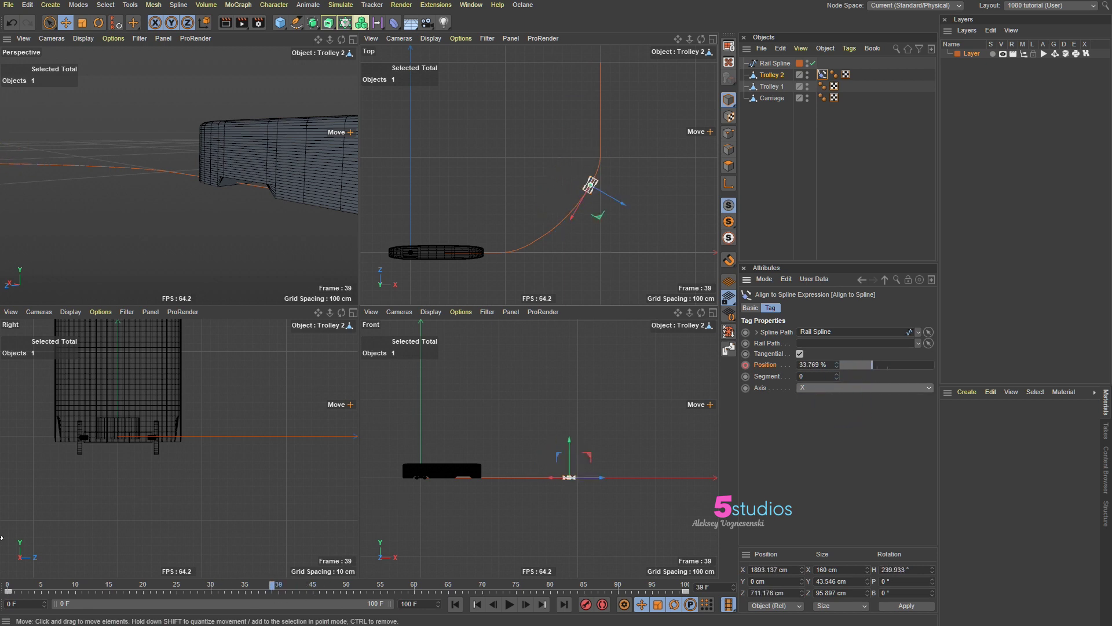
{"action": "left_click_drag", "start_coordinate": [36, 586], "coordinate": [326, 588]}
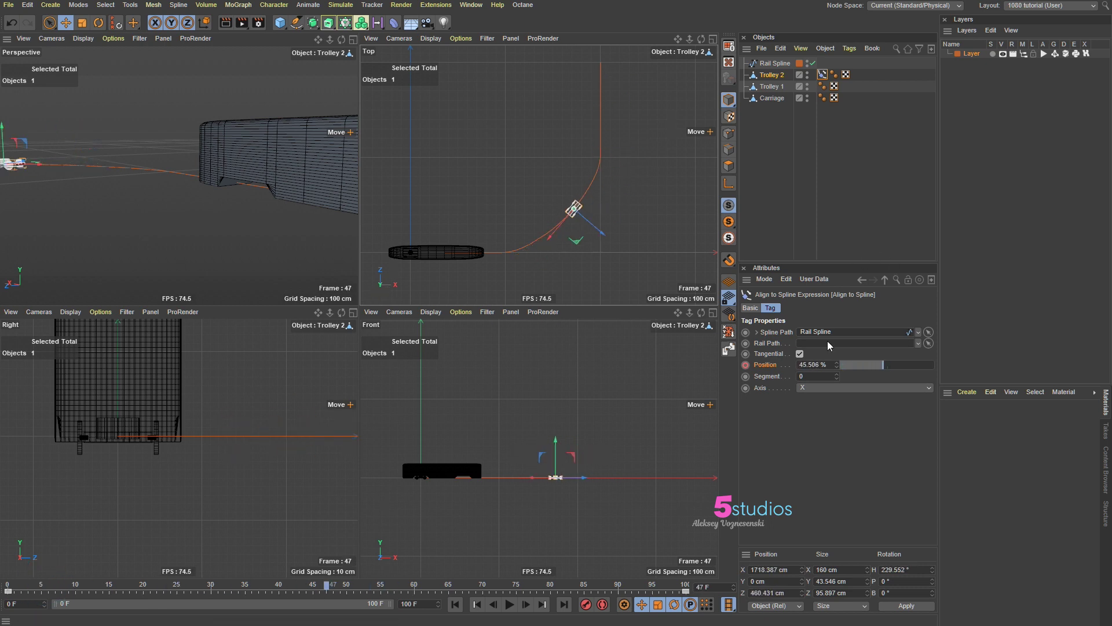
Step: Set Trolley 2's Align to Spline Position to 92% at frame 0, under the carriage's wheel recess, and keyframe it
{"action": "key", "text": "shift+f"}
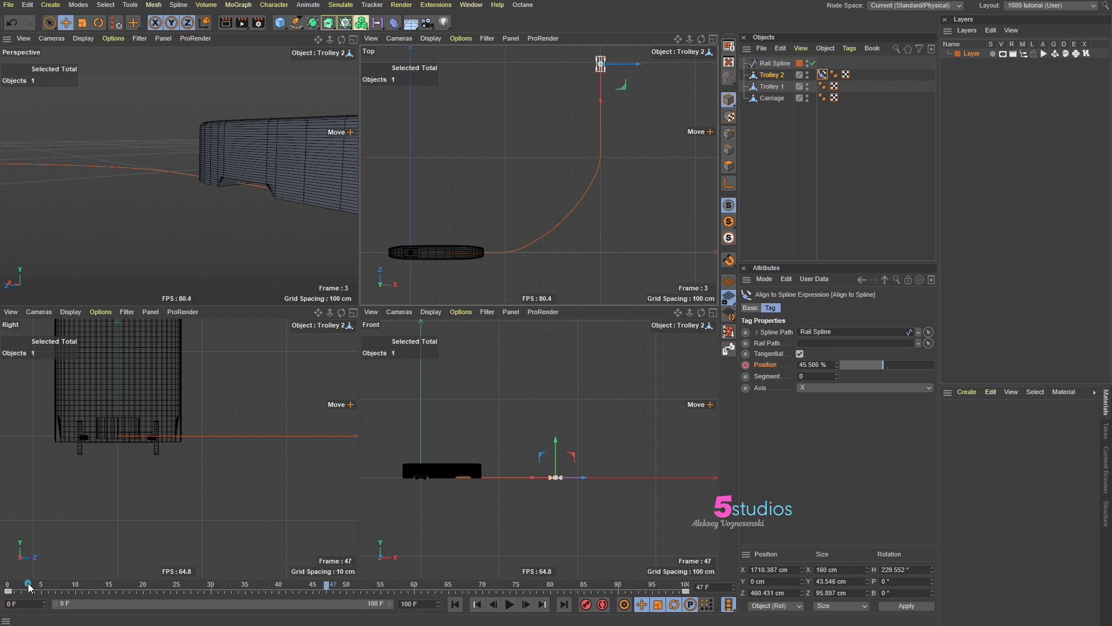
{"action": "left_click", "coordinate": [815, 364]}
{"action": "type", "text": "10"}
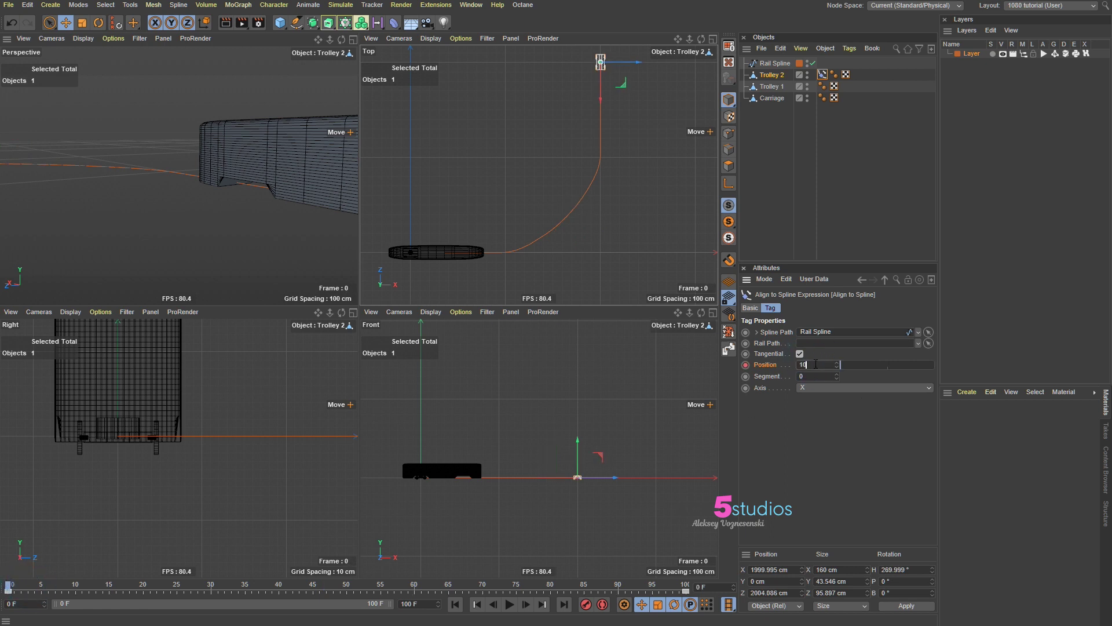
{"action": "type", "text": "0"}
{"action": "key", "text": "Return"}
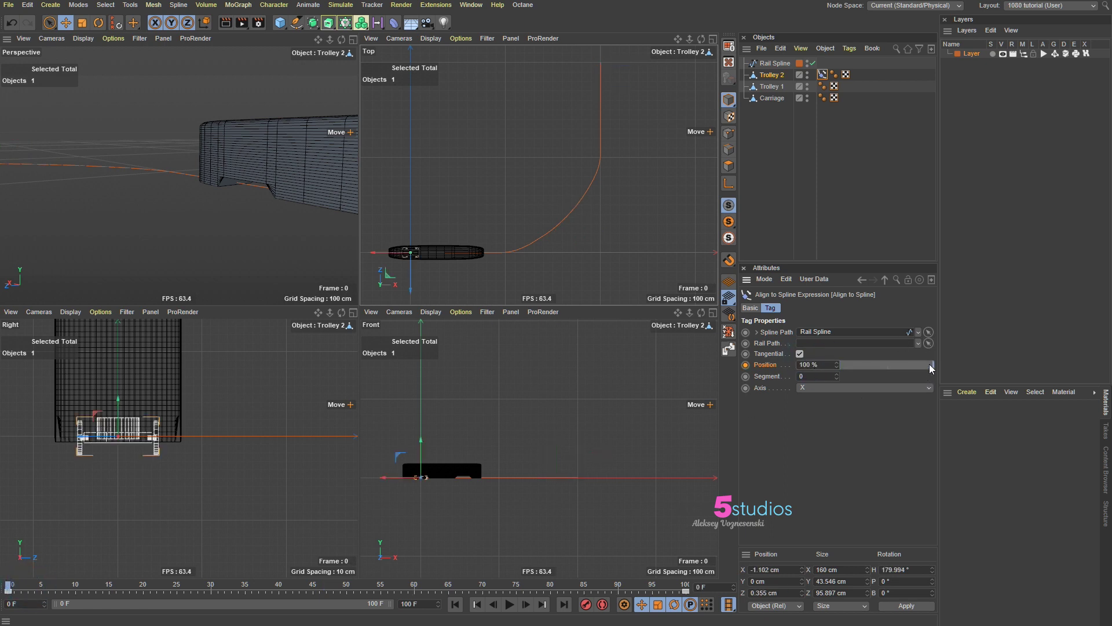
{"action": "left_click_drag", "start_coordinate": [931, 368], "coordinate": [925, 367]}
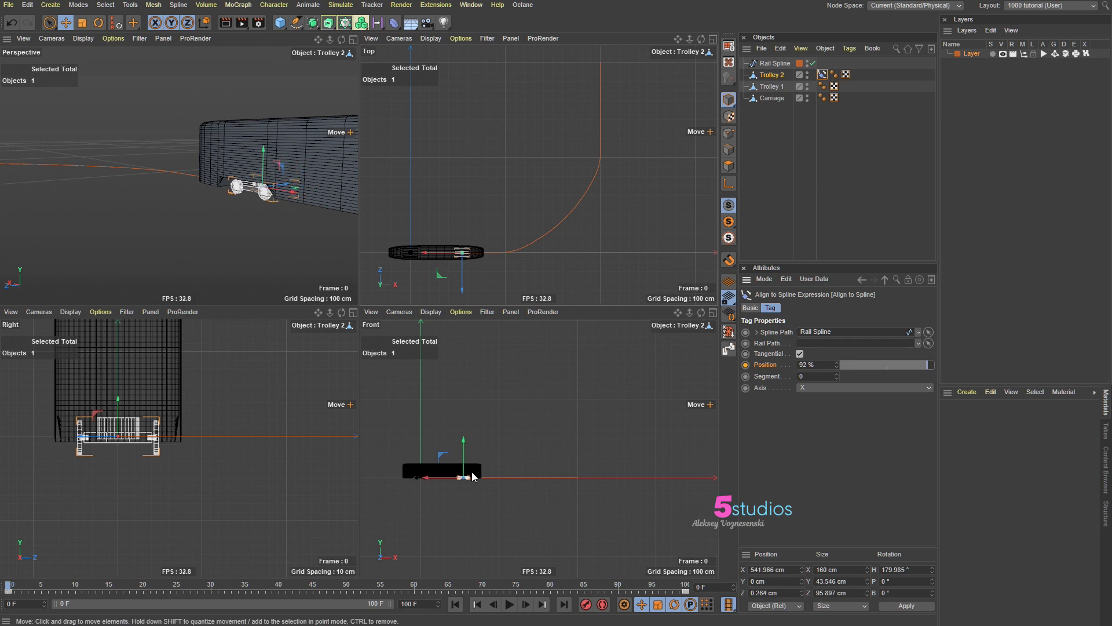
{"action": "scroll", "coordinate": [473, 476], "scroll_direction": "up", "scroll_amount": 6}
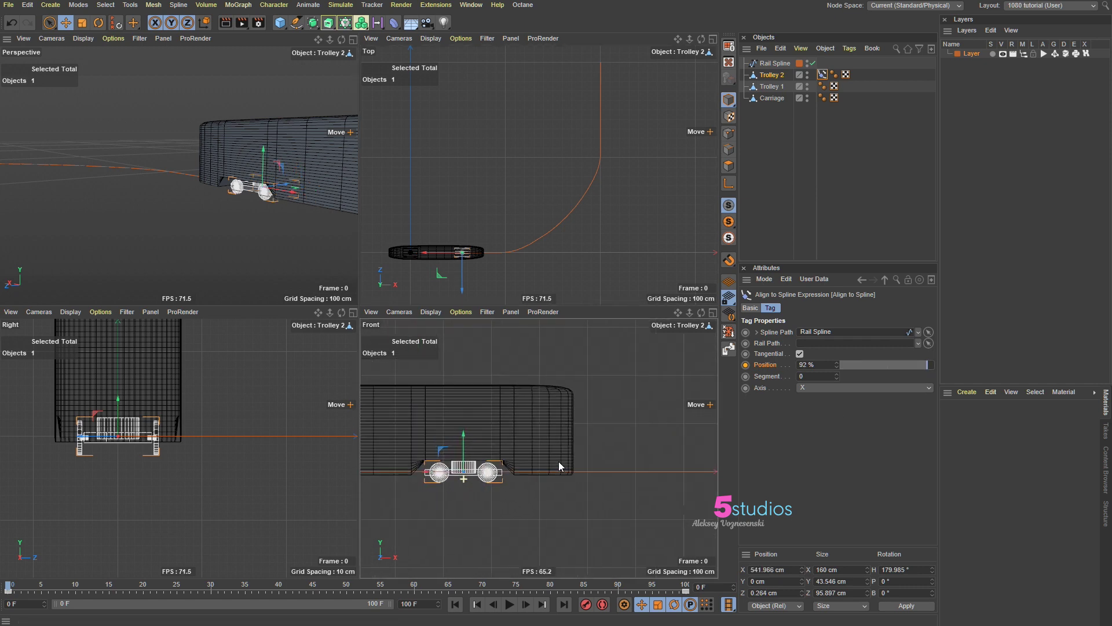
{"action": "left_click", "coordinate": [745, 365]}
Step: Keyframe the tag's Position at 0% on frame 100 and scrub back to frame 0 to check Trolley 2's travel
{"action": "left_click_drag", "start_coordinate": [37, 584], "coordinate": [1050, 530]}
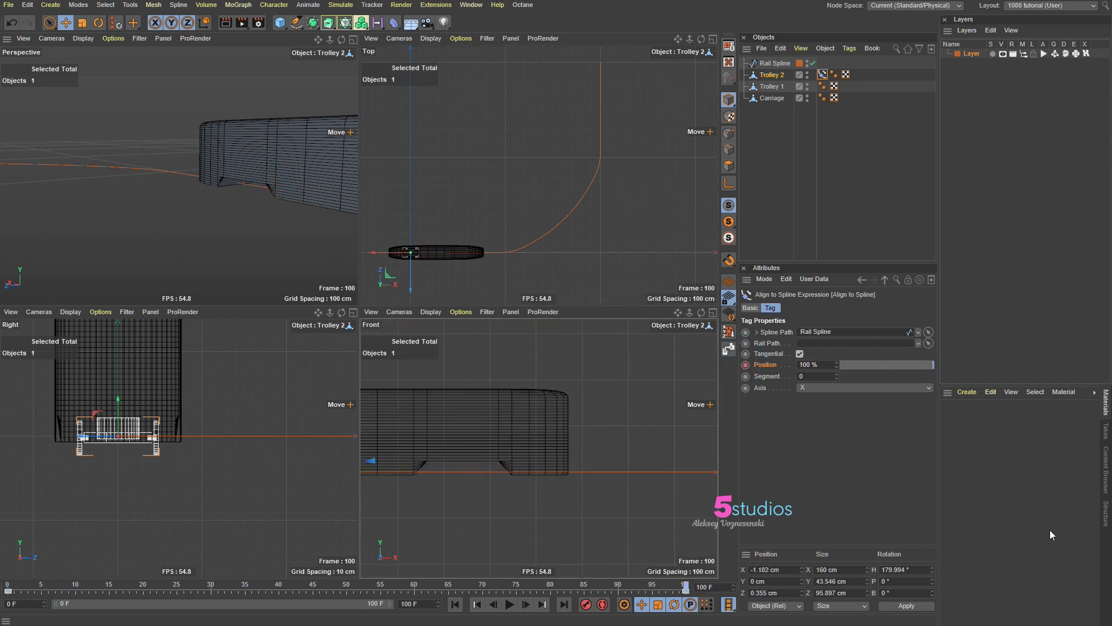
{"action": "left_click_drag", "start_coordinate": [911, 365], "coordinate": [840, 365]}
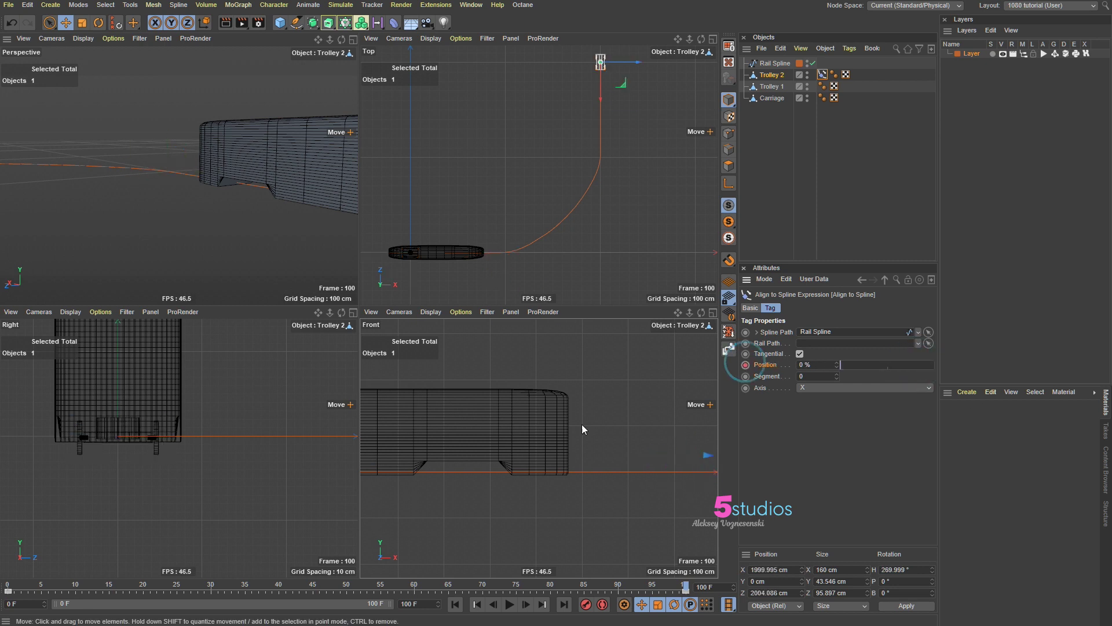
{"action": "scroll", "coordinate": [518, 188], "scroll_direction": "down", "scroll_amount": 1}
{"action": "scroll", "coordinate": [518, 189], "scroll_direction": "down", "scroll_amount": 2}
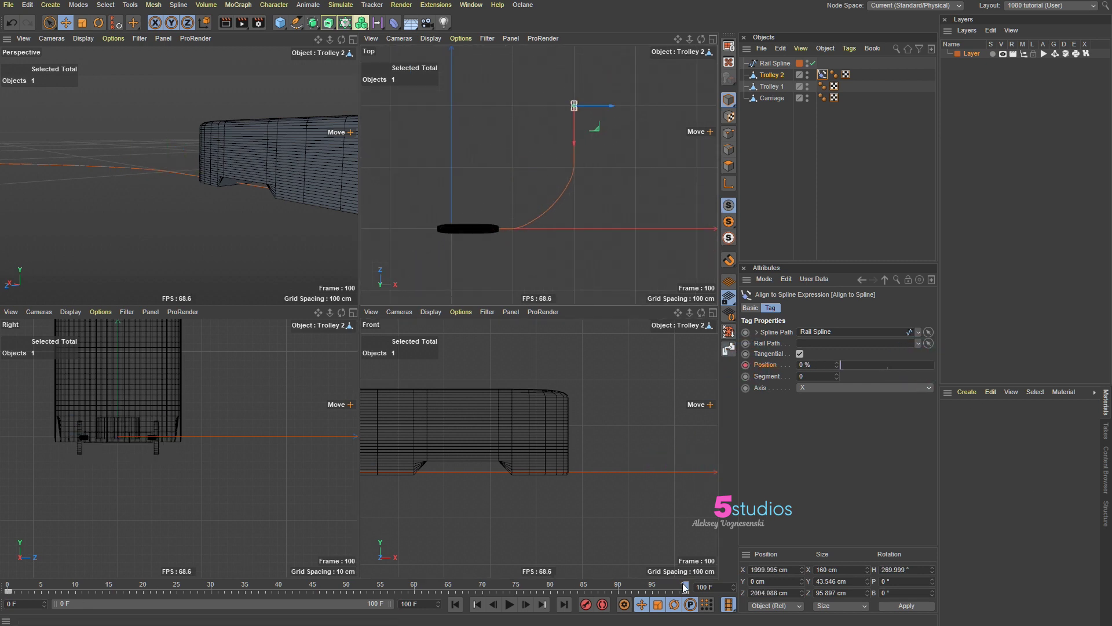
{"action": "left_click_drag", "start_coordinate": [686, 588], "coordinate": [7, 603]}
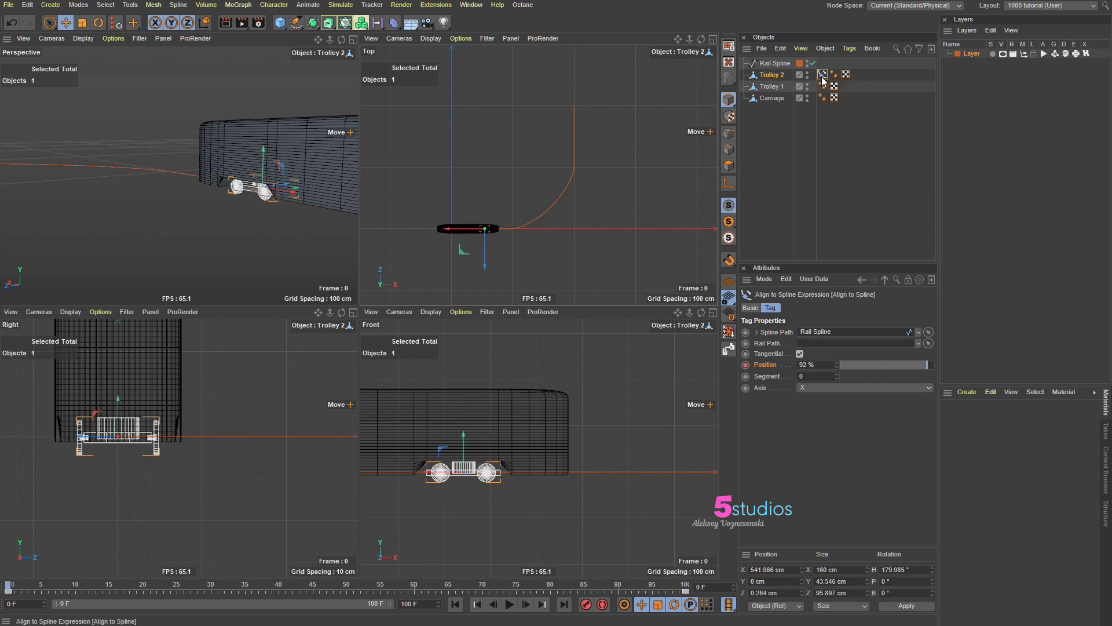
Step: Copy the Align to Spline tag from Trolley 2 to Trolley 1 and scrub the timeline to test it
{"action": "left_click_drag", "start_coordinate": [822, 75], "coordinate": [846, 86]}
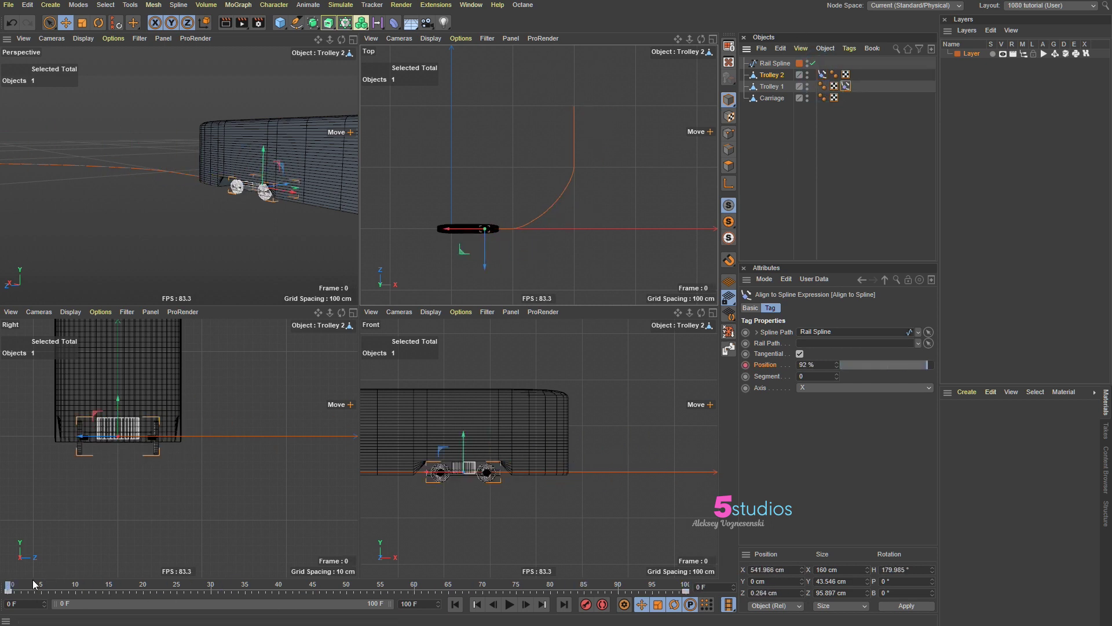
{"action": "left_click_drag", "start_coordinate": [31, 583], "coordinate": [125, 585]}
{"action": "key", "text": "shift+f"}
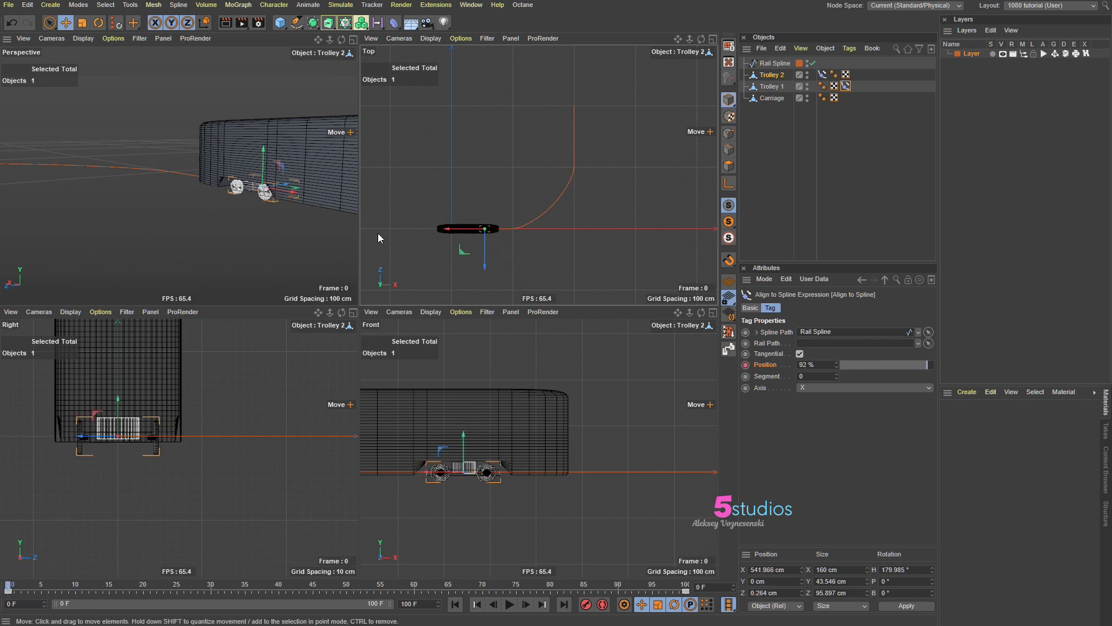
Step: Open the Timeline window showing both trolleys' Align to Spline tags and place it clear of the object list
{"action": "key", "text": "shift+F3"}
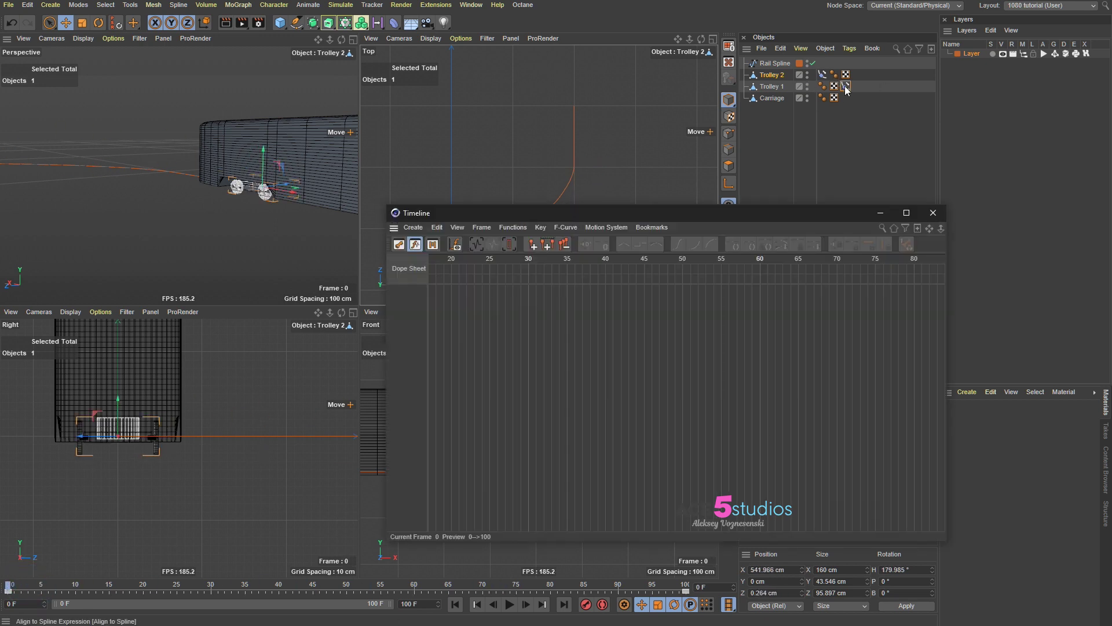
{"action": "left_click", "coordinate": [846, 87]}
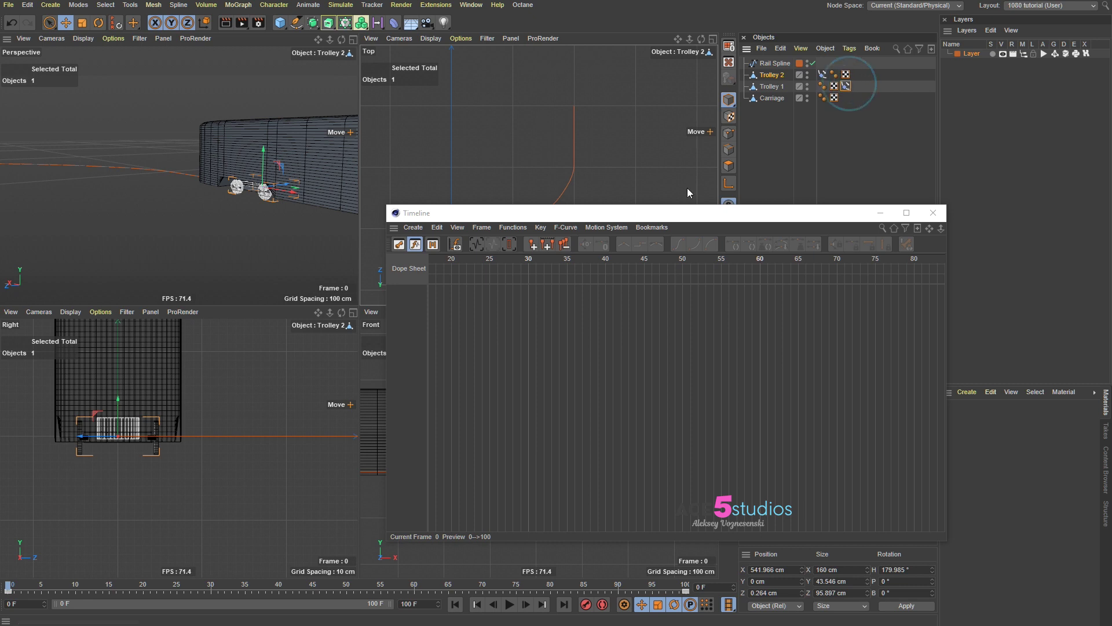
{"action": "left_click", "coordinate": [403, 319]}
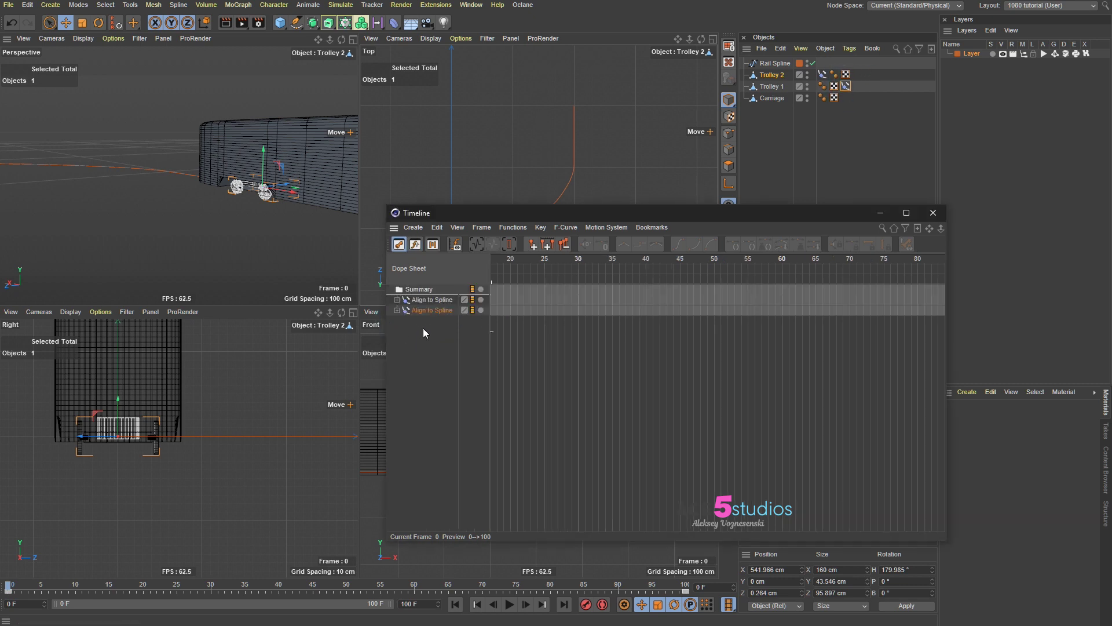
{"action": "left_click_drag", "start_coordinate": [854, 214], "coordinate": [510, 199]}
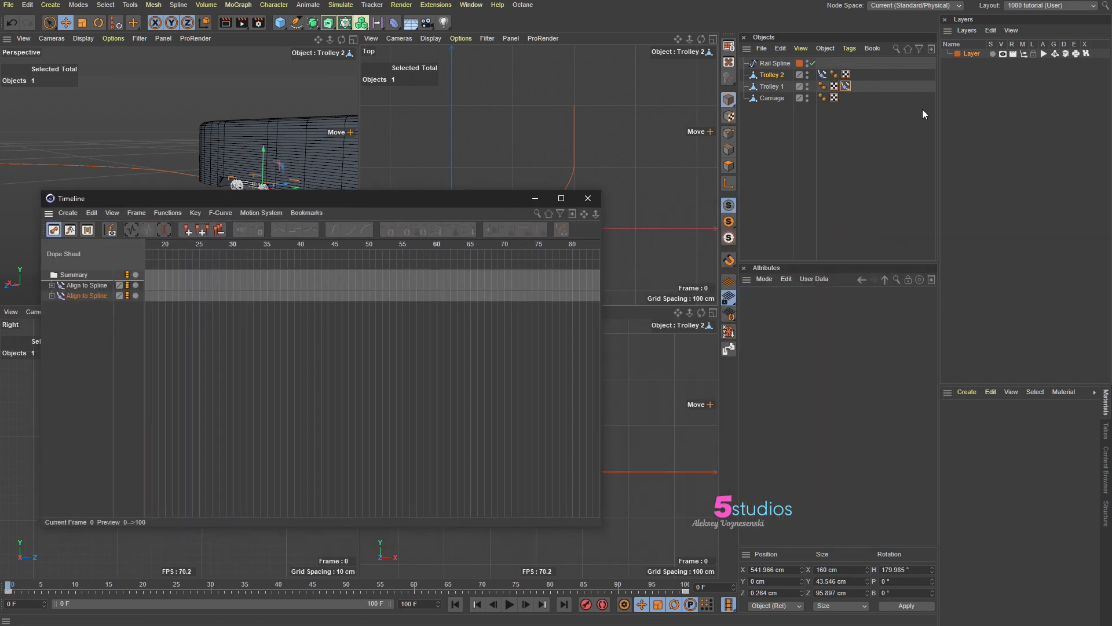
Step: Rename Trolley 1's Align to Spline tag as Align to Spline 1
{"action": "left_click", "coordinate": [846, 86]}
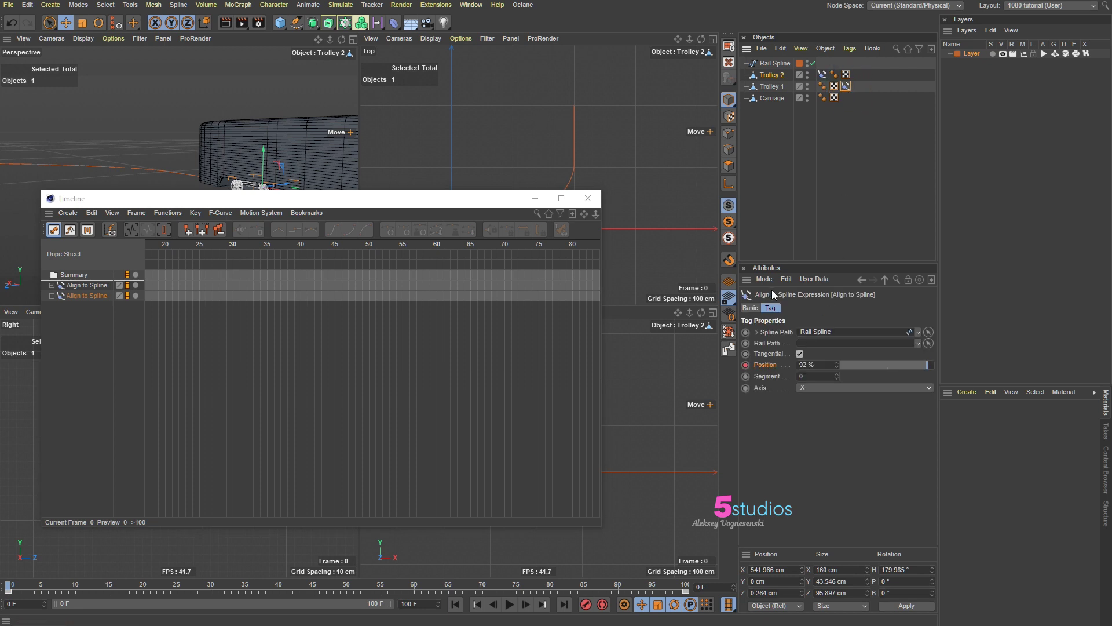
{"action": "left_click", "coordinate": [751, 308]}
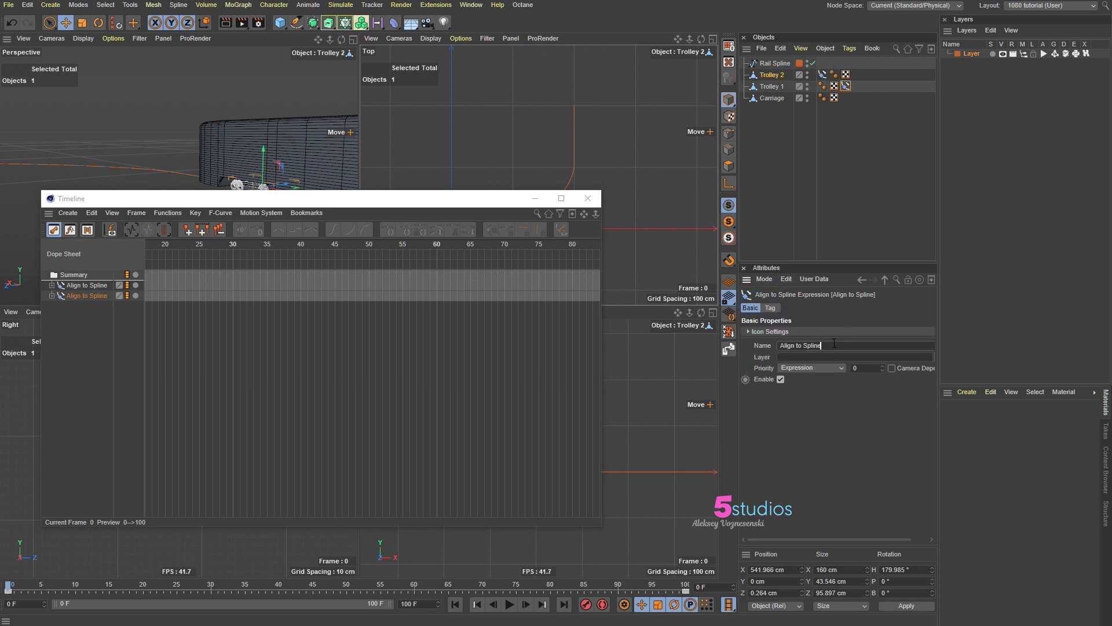
{"action": "type", "text": "1"}
{"action": "key", "text": "Return"}
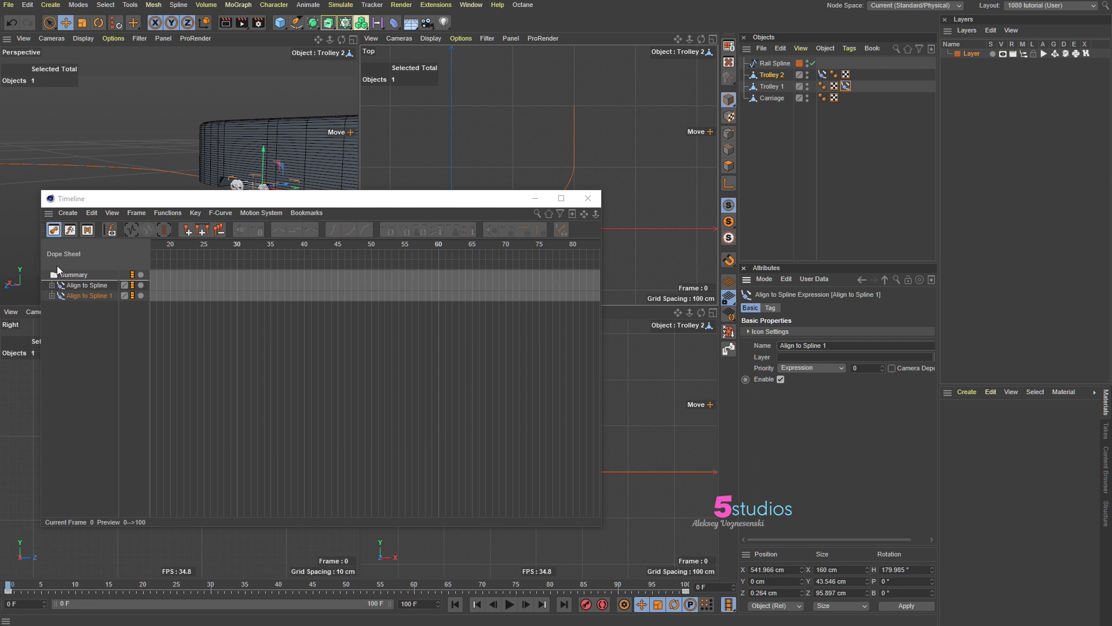
Step: Frame both tags' Position tracks in F-Curve mode and apply Linear interpolation to the selected keys
{"action": "left_click", "coordinate": [68, 274]}
{"action": "left_click_drag", "start_coordinate": [318, 199], "coordinate": [442, 204]}
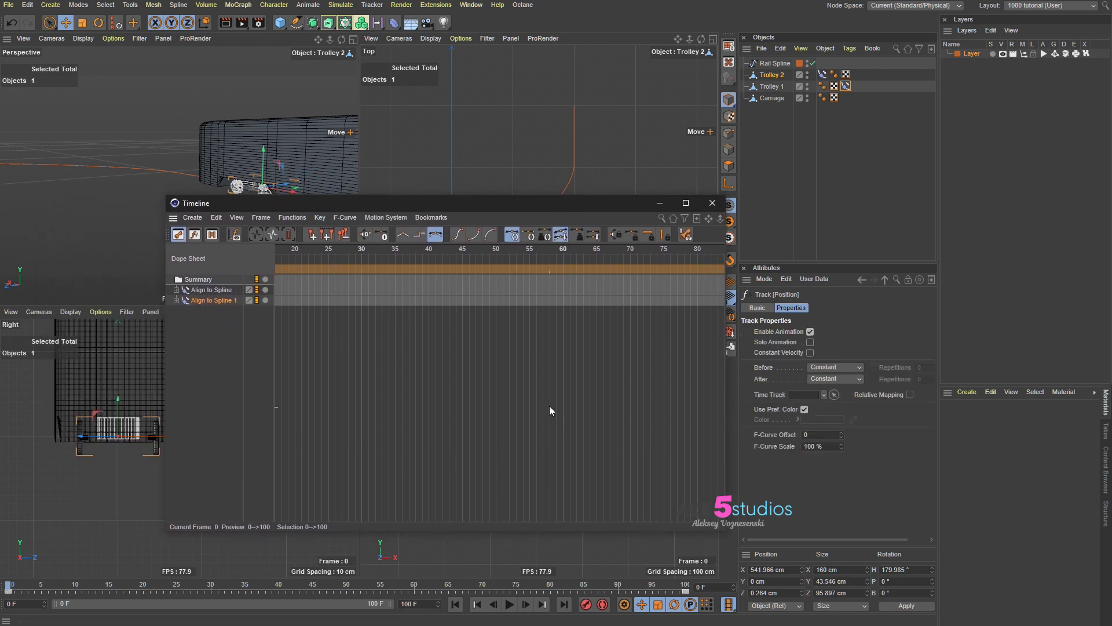
{"action": "key", "text": "h"}
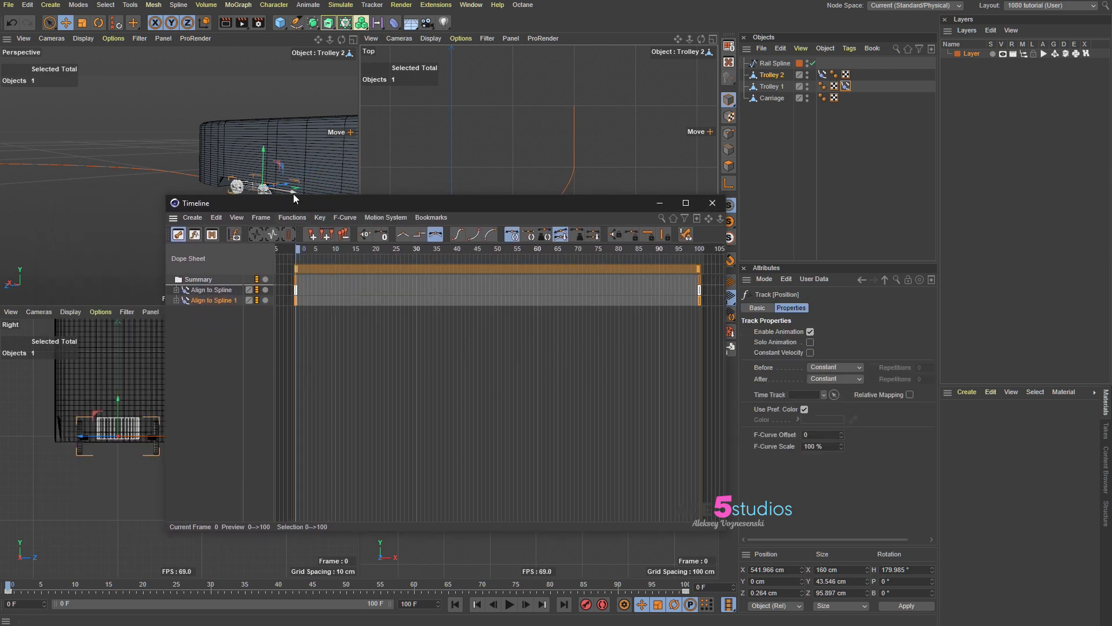
{"action": "left_click", "coordinate": [194, 234]}
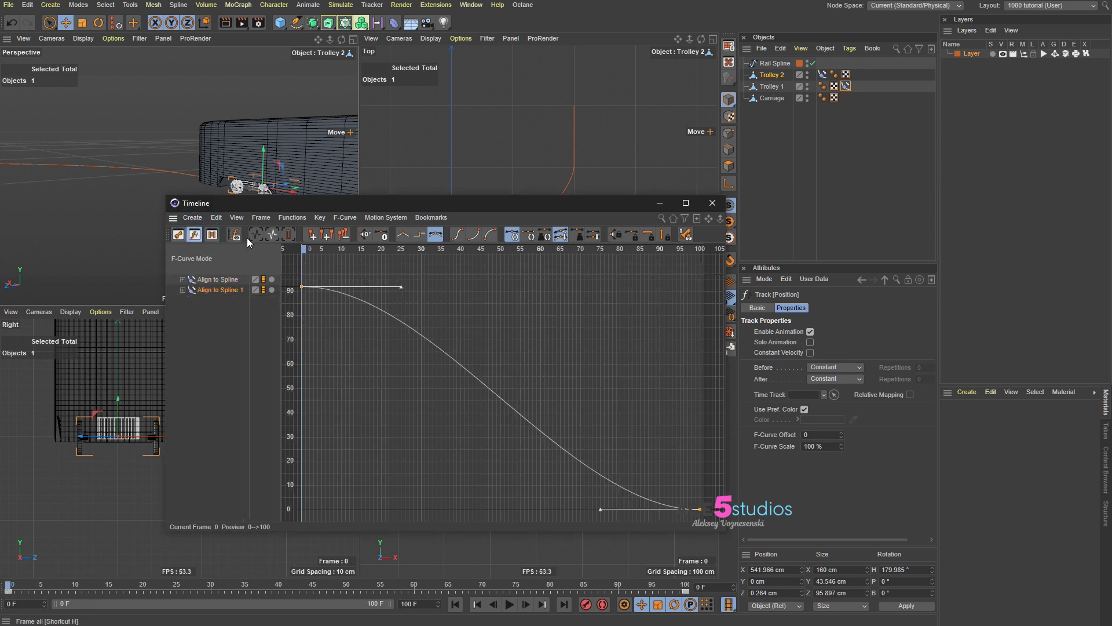
{"action": "left_click_drag", "start_coordinate": [212, 291], "coordinate": [206, 277]}
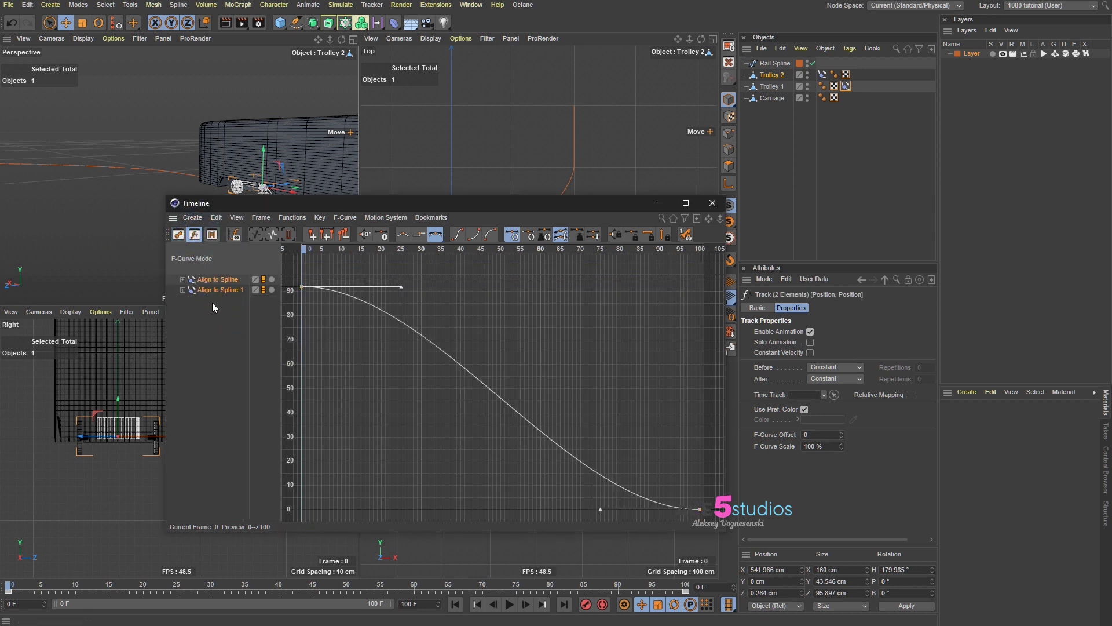
{"action": "left_click", "coordinate": [402, 235]}
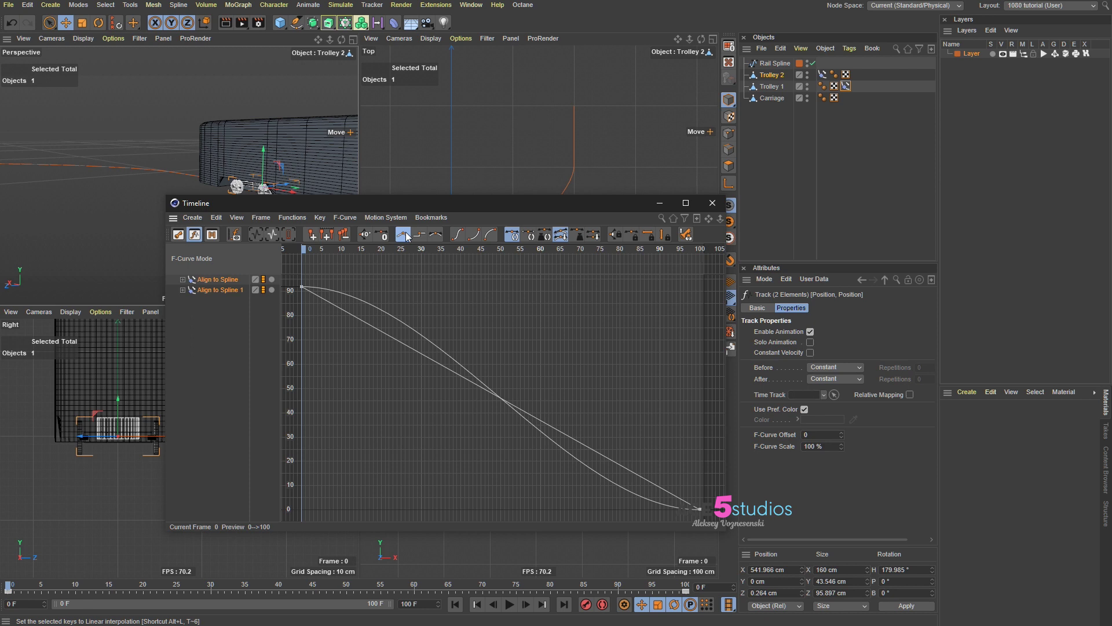
Step: Set both Position keys of the Align to Spline track to Linear interpolation
{"action": "left_click", "coordinate": [216, 282]}
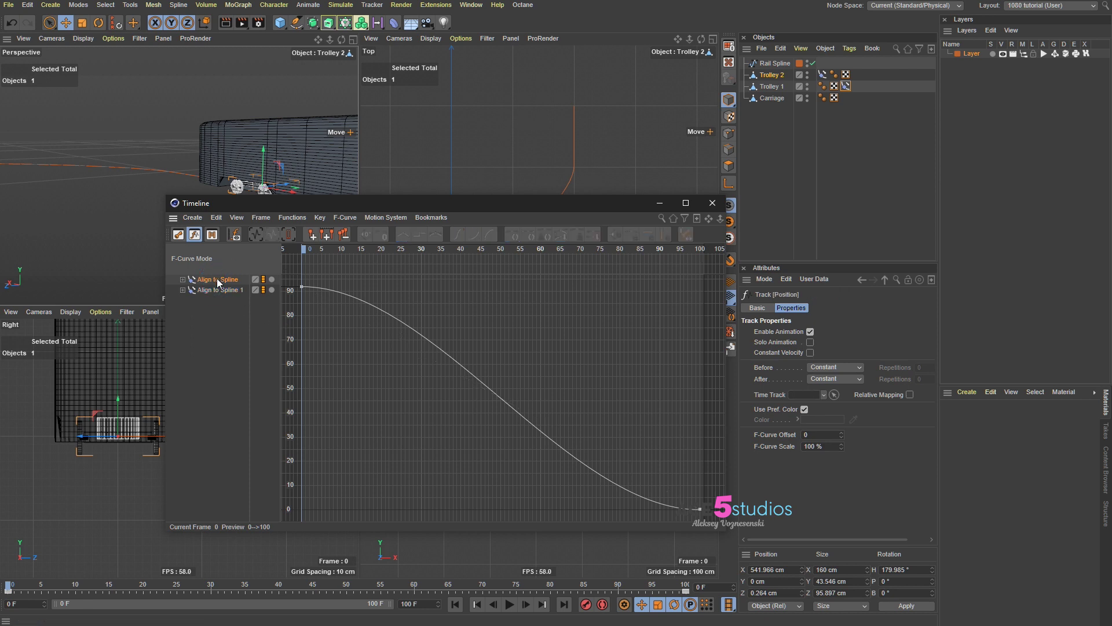
{"action": "left_click", "coordinate": [183, 279]}
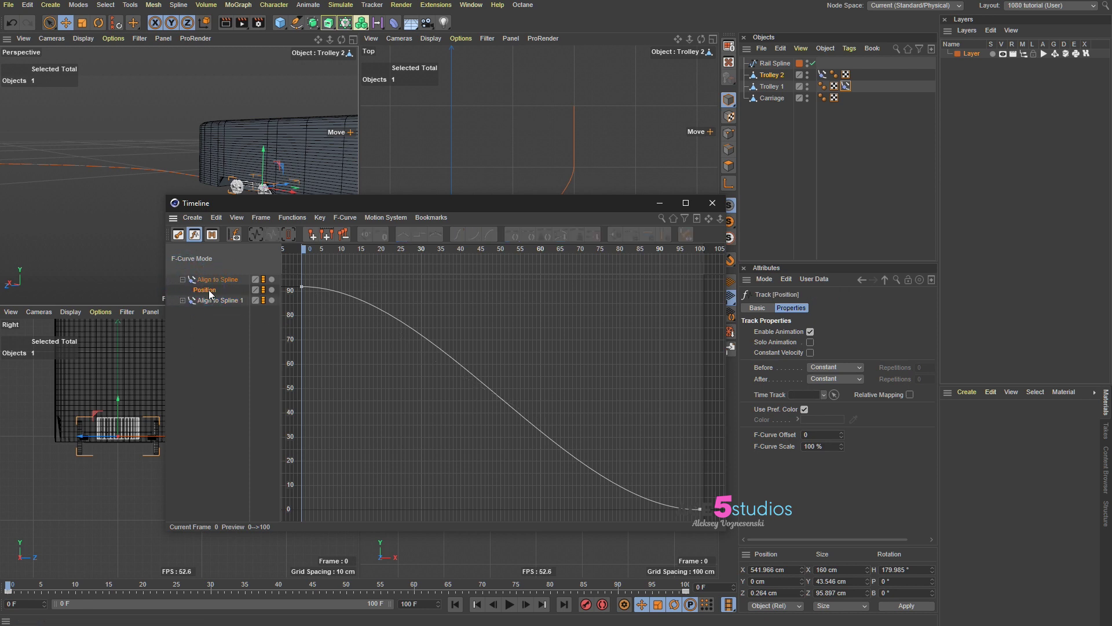
{"action": "key", "text": "ctrl+a"}
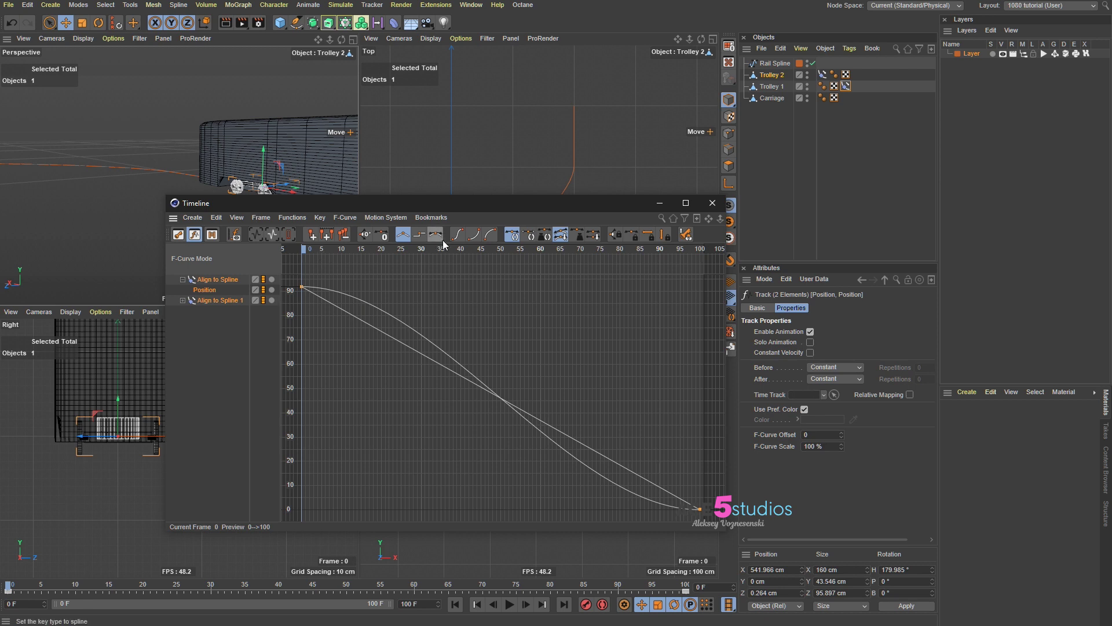
{"action": "left_click", "coordinate": [403, 235]}
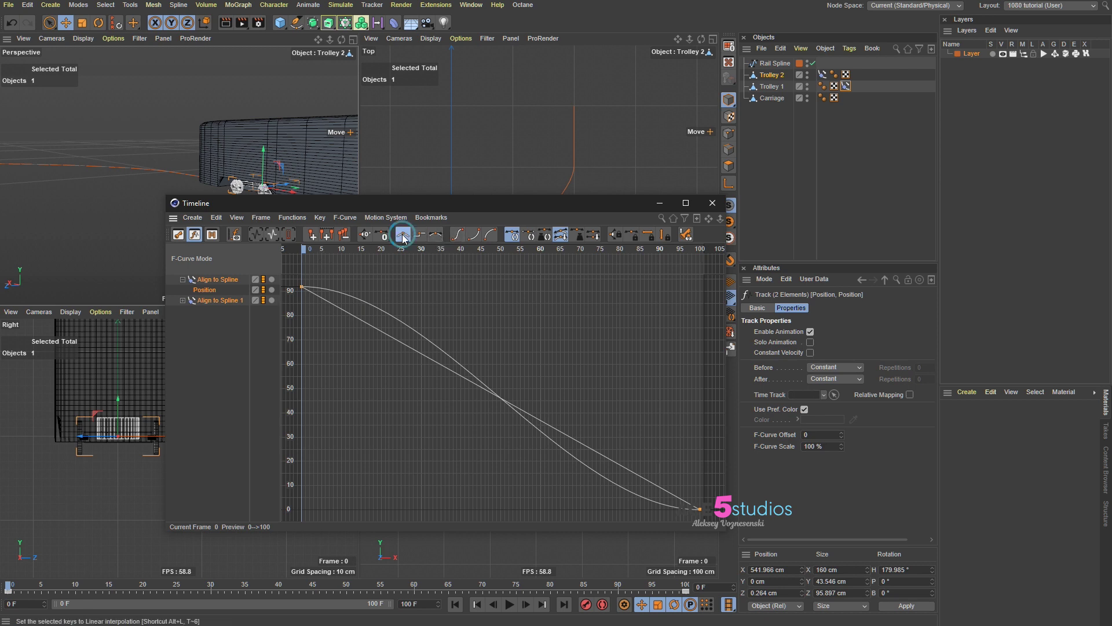
{"action": "left_click", "coordinate": [223, 301]}
{"action": "left_click", "coordinate": [183, 300]}
{"action": "left_click", "coordinate": [209, 290]}
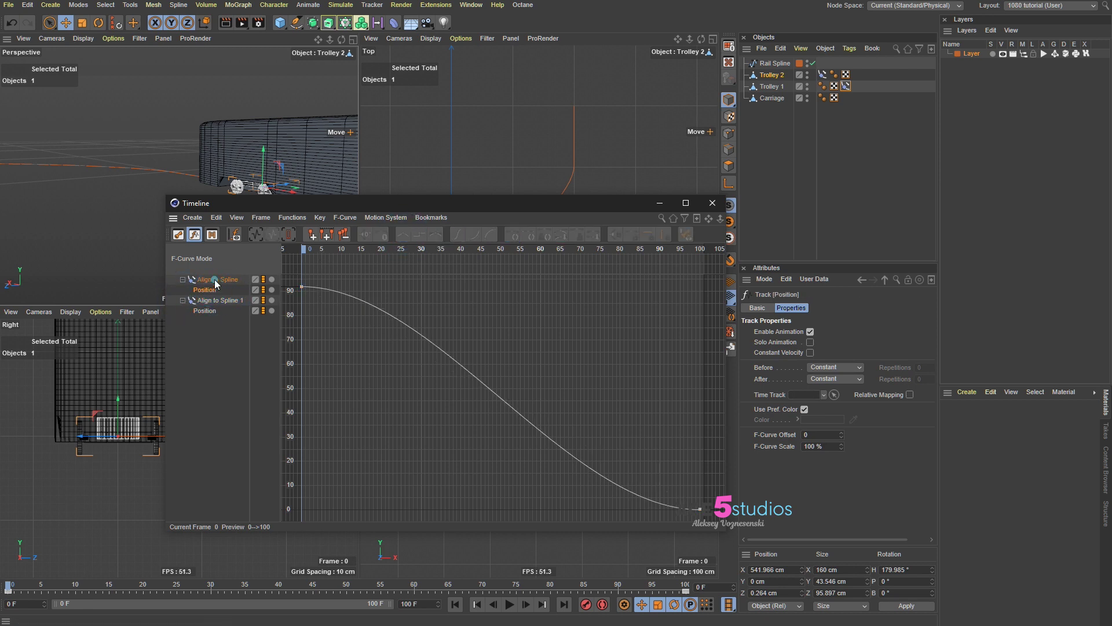
{"action": "left_click", "coordinate": [303, 286]}
{"action": "left_click", "coordinate": [347, 335]}
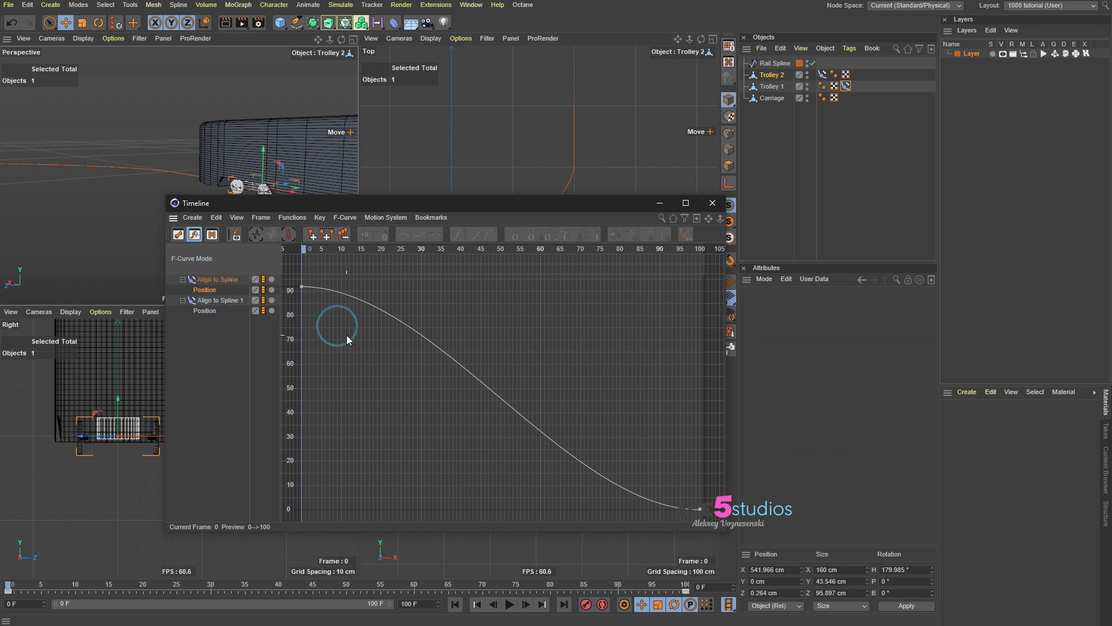
{"action": "key", "text": "ctrl+a"}
{"action": "left_click", "coordinate": [401, 236]}
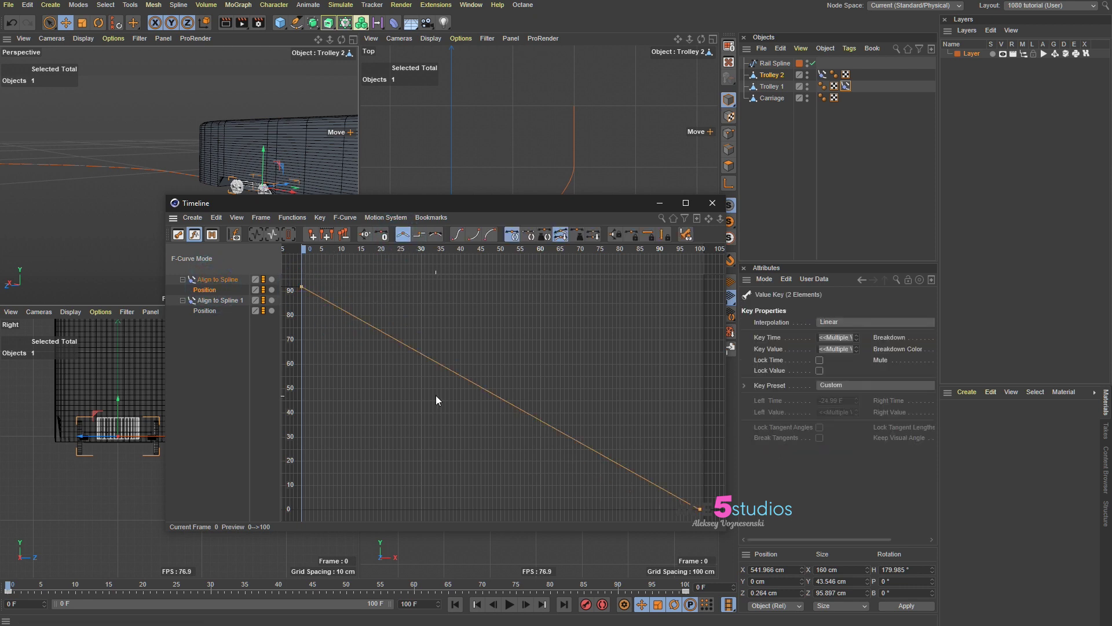
{"action": "left_click", "coordinate": [423, 455]}
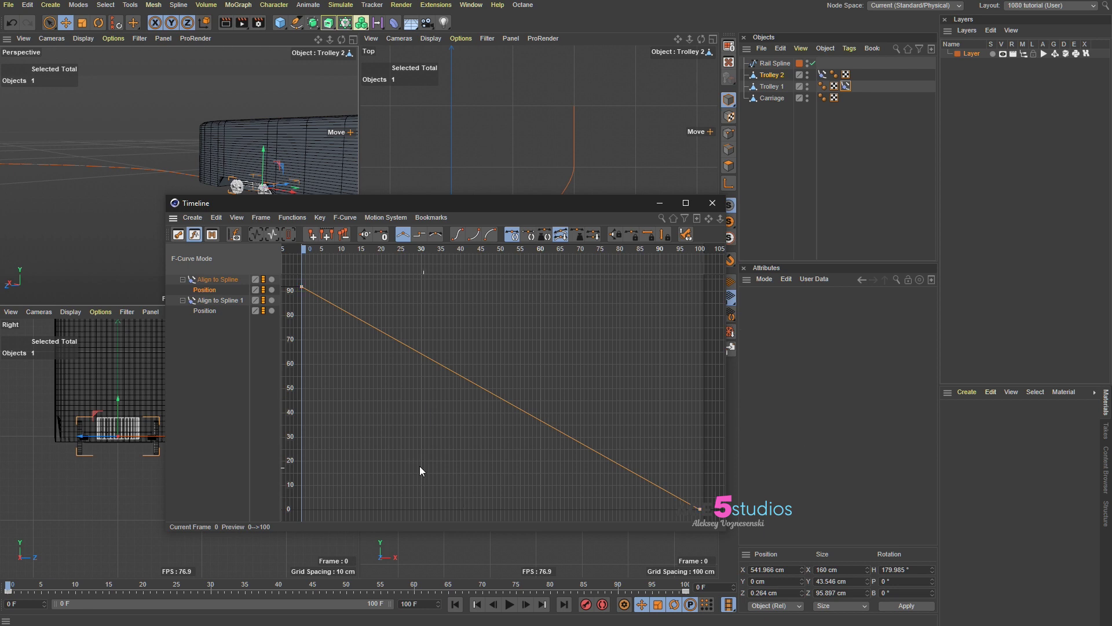
Step: Adjust the first Position key of Align to Spline 1 to about 98 so Trolley 1 sits ahead of Trolley 2 beneath the carriage
{"action": "left_click", "coordinate": [209, 309]}
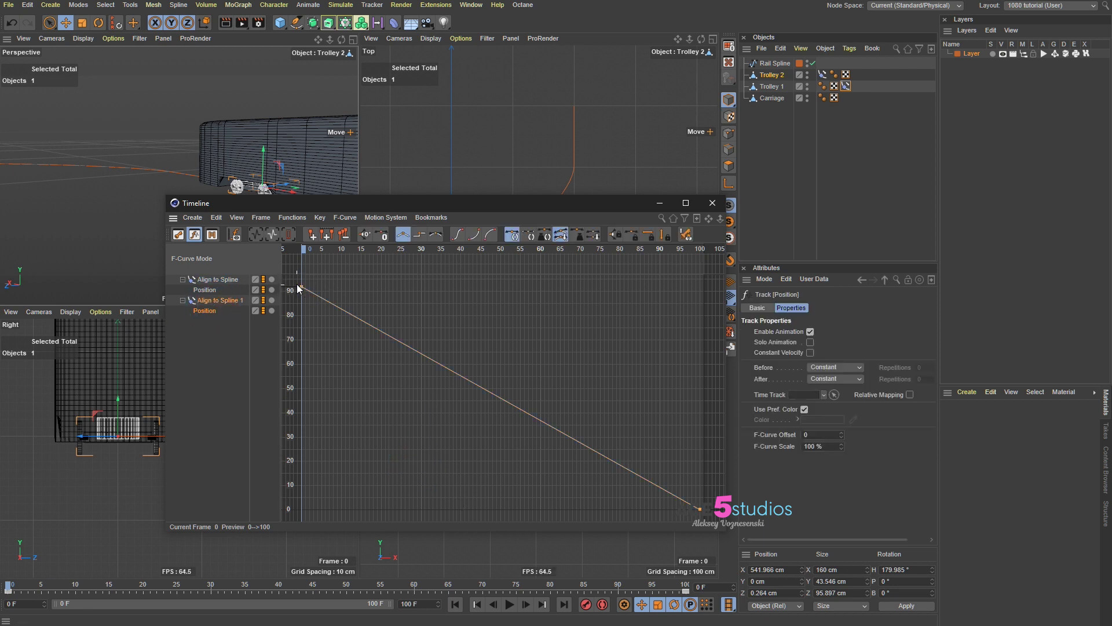
{"action": "left_click_drag", "start_coordinate": [301, 290], "coordinate": [311, 301]}
{"action": "left_click_drag", "start_coordinate": [438, 207], "coordinate": [791, 244]}
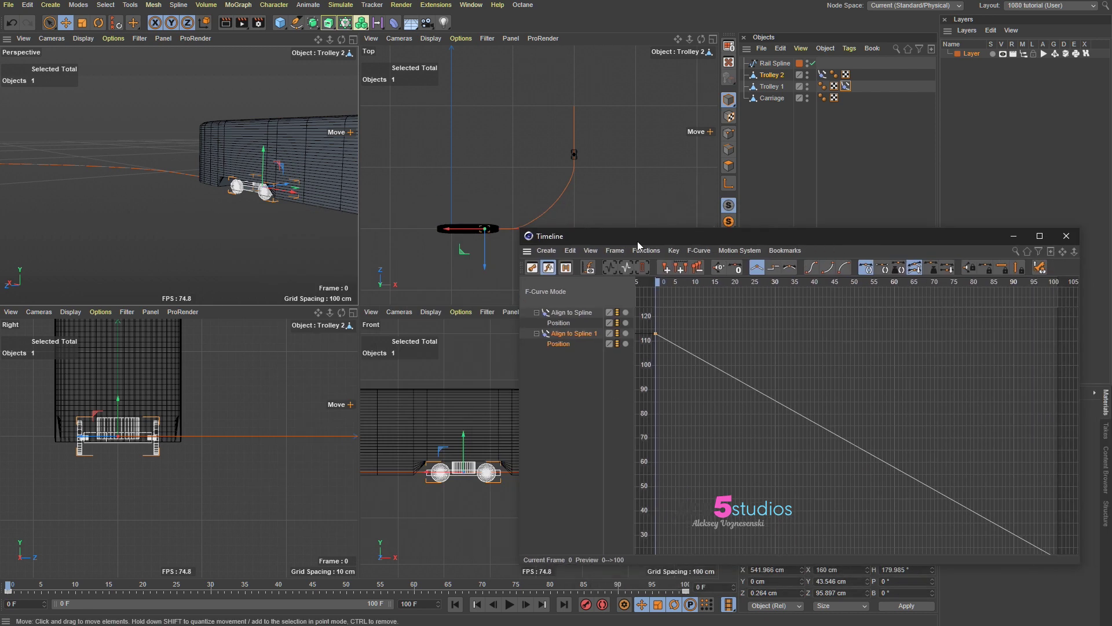
{"action": "mouse_move", "coordinate": [10, 585]}
{"action": "left_mouse_down"}
{"action": "mouse_move", "coordinate": [146, 588]}
{"action": "mouse_move", "coordinate": [131, 601]}
{"action": "mouse_move", "coordinate": [7, 589]}
{"action": "left_mouse_up"}
{"action": "middle_click_drag", "start_coordinate": [436, 478], "coordinate": [582, 470], "text": "alt"}
{"action": "scroll", "coordinate": [441, 478], "scroll_direction": "down", "scroll_amount": 6}
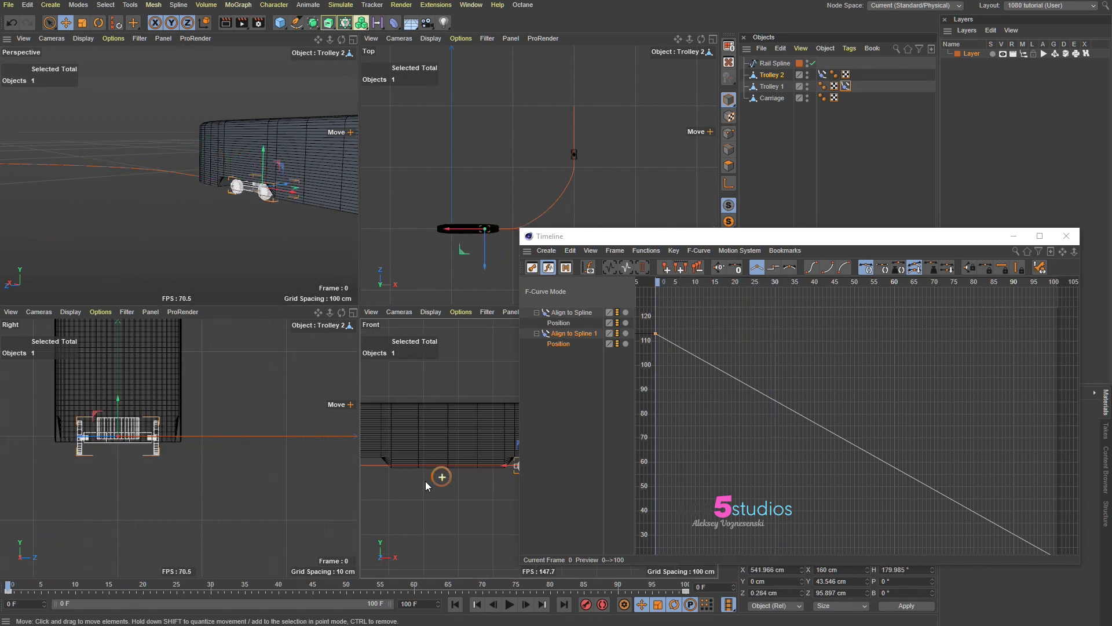
{"action": "middle_click_drag", "start_coordinate": [439, 469], "coordinate": [513, 458], "text": "alt"}
{"action": "left_click_drag", "start_coordinate": [688, 236], "coordinate": [824, 220]}
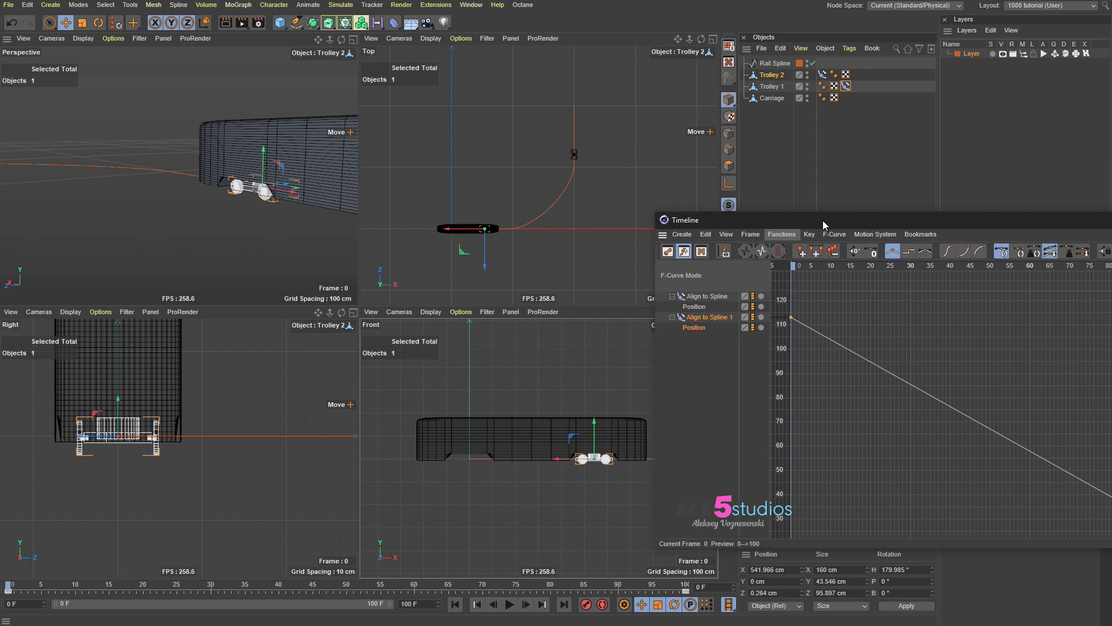
{"action": "left_click_drag", "start_coordinate": [793, 318], "coordinate": [792, 358]}
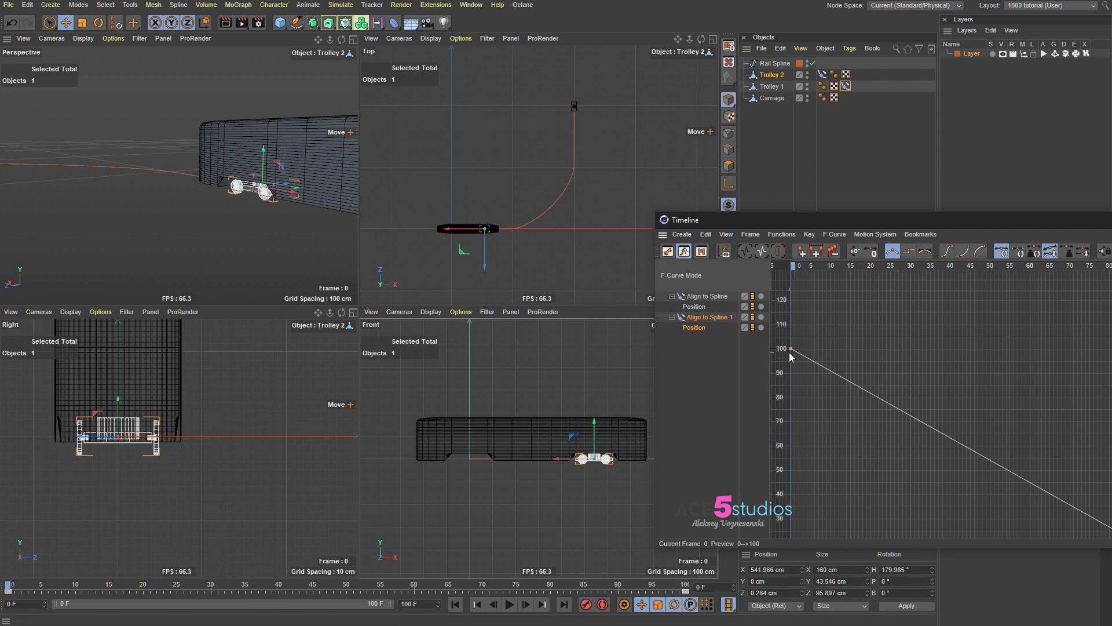
{"action": "left_click_drag", "start_coordinate": [791, 352], "coordinate": [791, 357]}
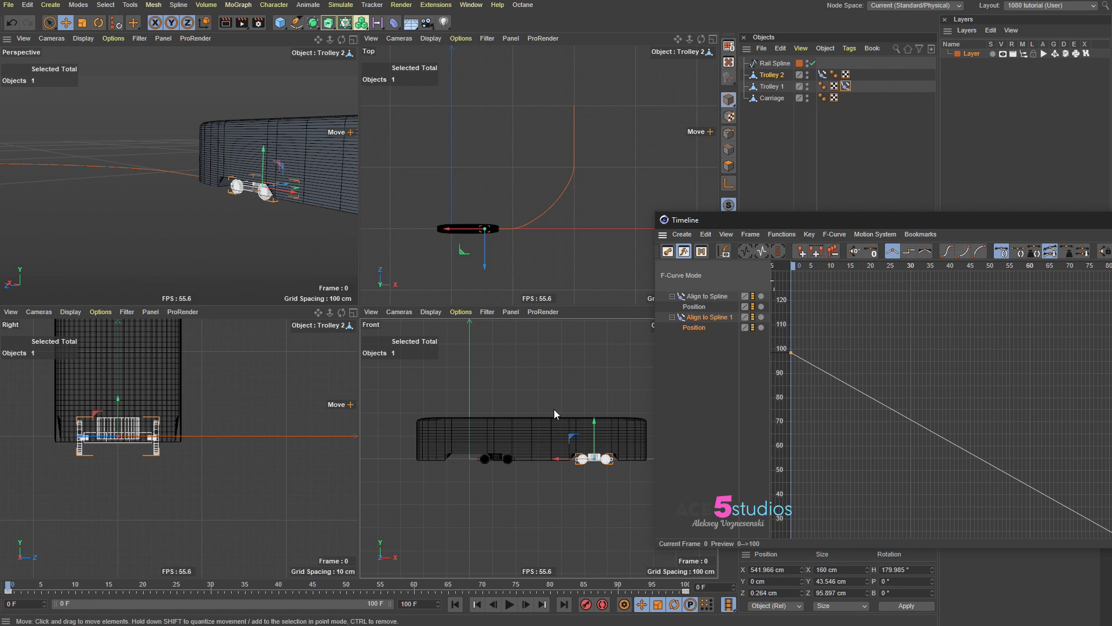
Step: Move the Carriage along X to about -97 cm so its front wheel opening lines up with Trolley 1
{"action": "left_click", "coordinate": [526, 423]}
{"action": "left_click_drag", "start_coordinate": [392, 421], "coordinate": [420, 422]}
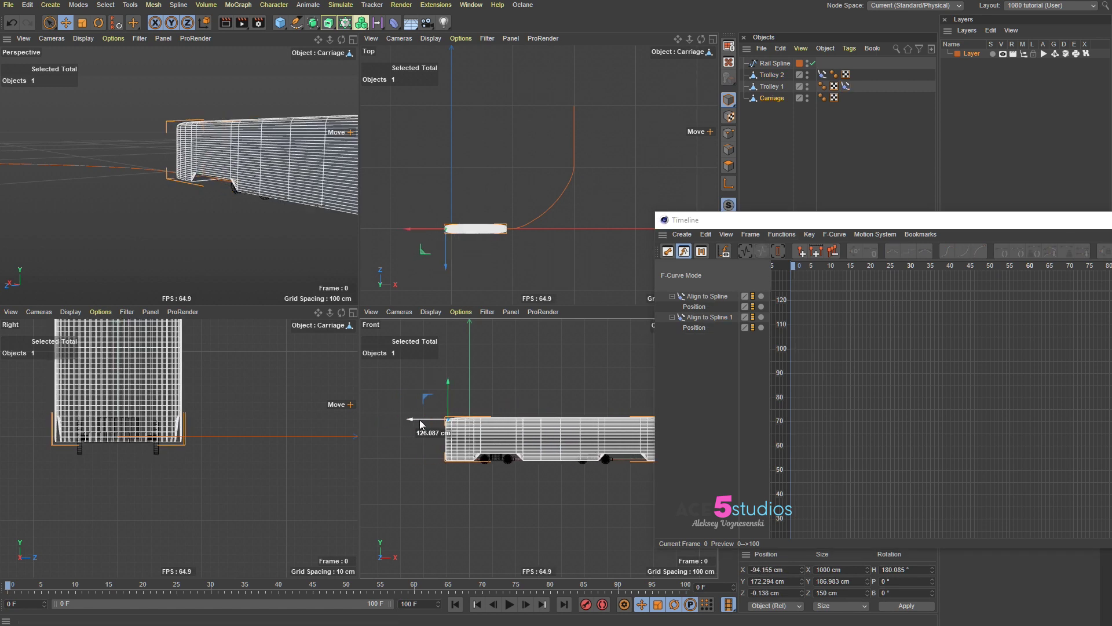
Step: Lower the first Position key of the Align to Spline track to about 89 so Trolley 2 fits the carriage's rear wheel opening
{"action": "left_click", "coordinate": [694, 328]}
{"action": "left_click", "coordinate": [696, 307]}
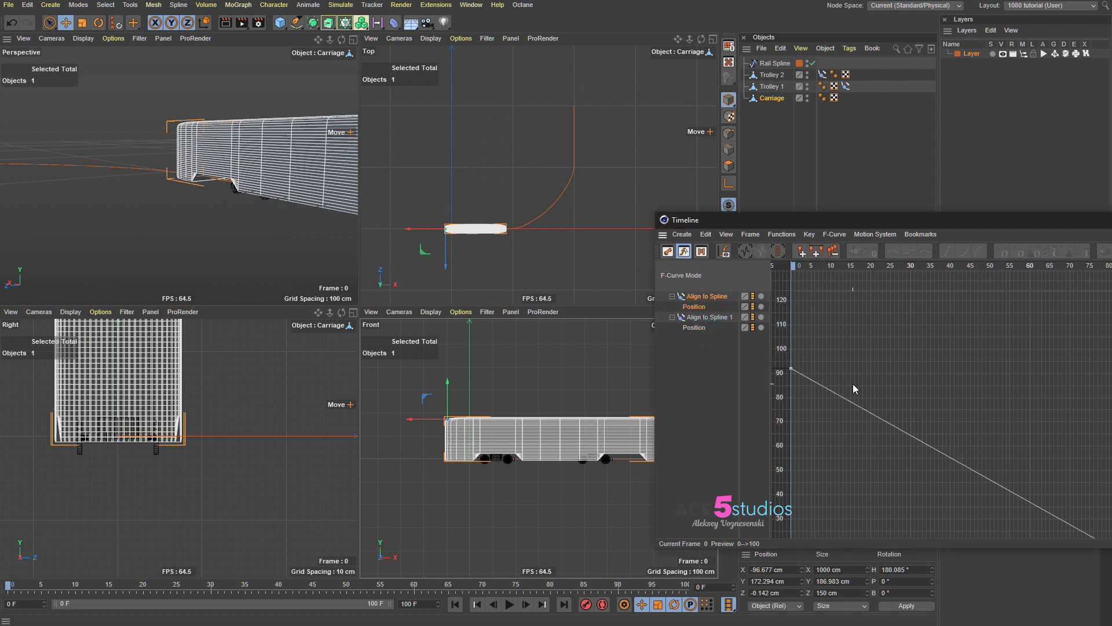
{"action": "key", "text": "ctrl+a"}
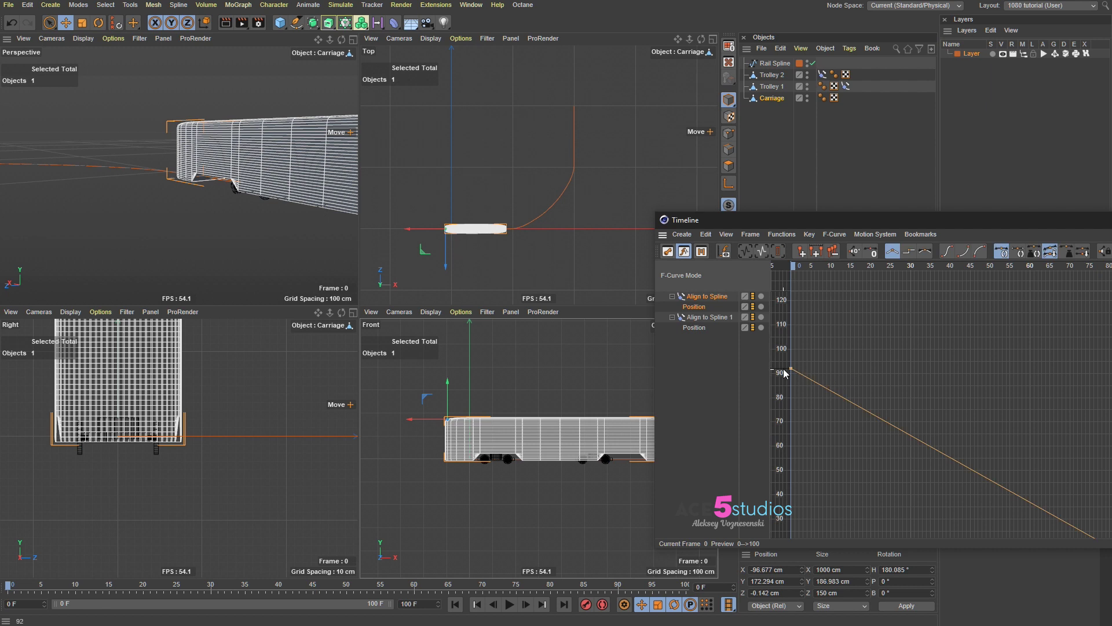
{"action": "left_click_drag", "start_coordinate": [792, 372], "coordinate": [790, 378]}
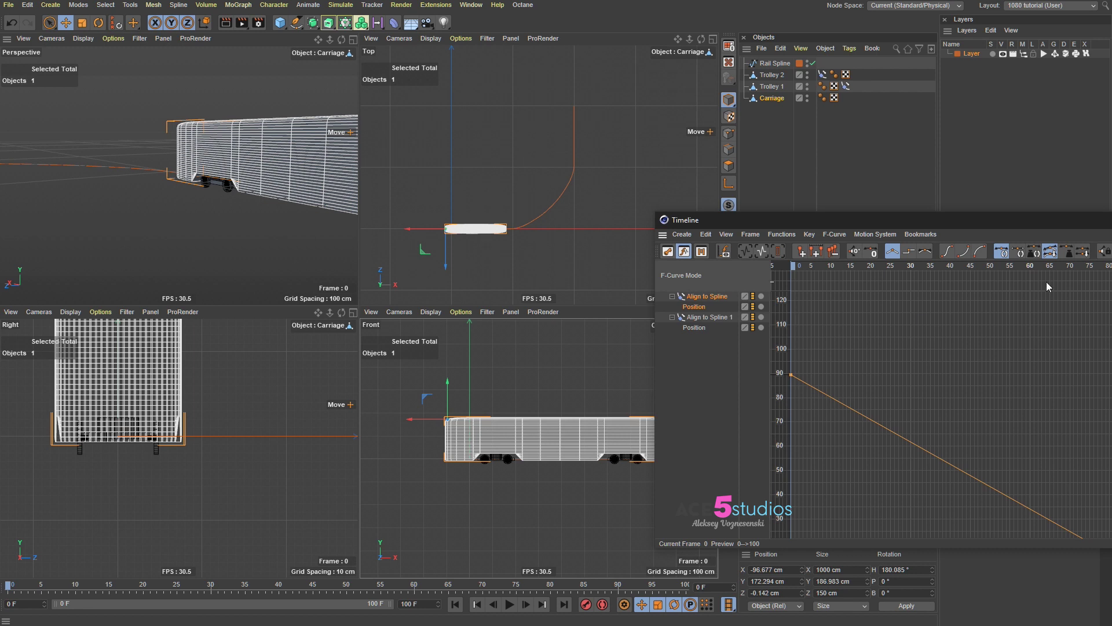
{"action": "left_click", "coordinate": [277, 510]}
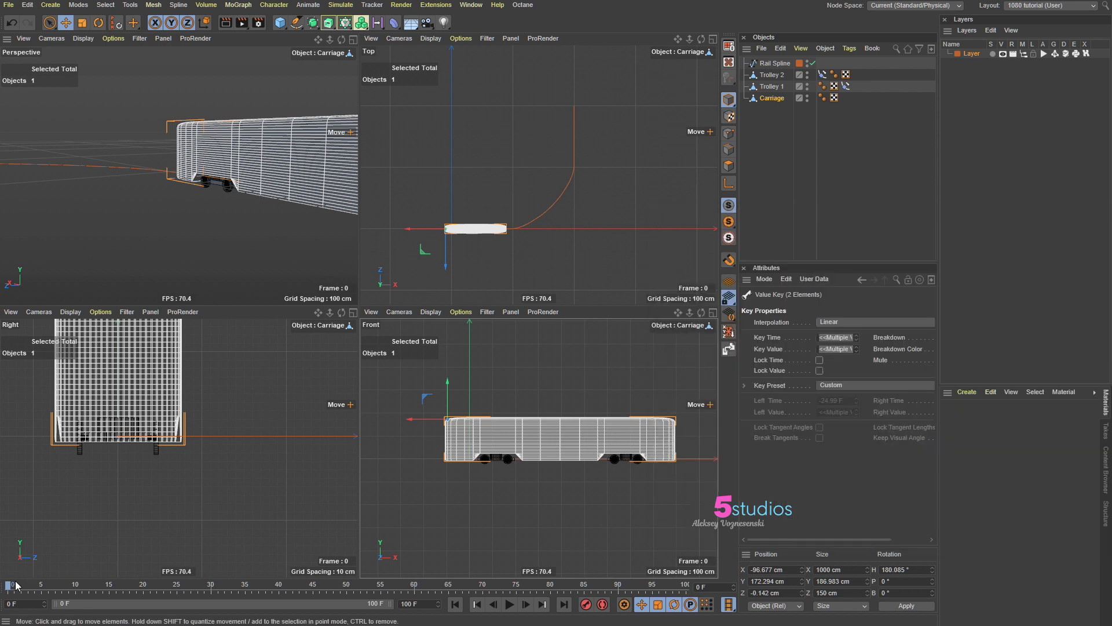
Step: Scrub to frame 57 and examine the trolleys on the bend and the Rail Spline's Intermediate Points options
{"action": "left_click_drag", "start_coordinate": [15, 586], "coordinate": [396, 571]}
{"action": "left_click", "coordinate": [774, 63]}
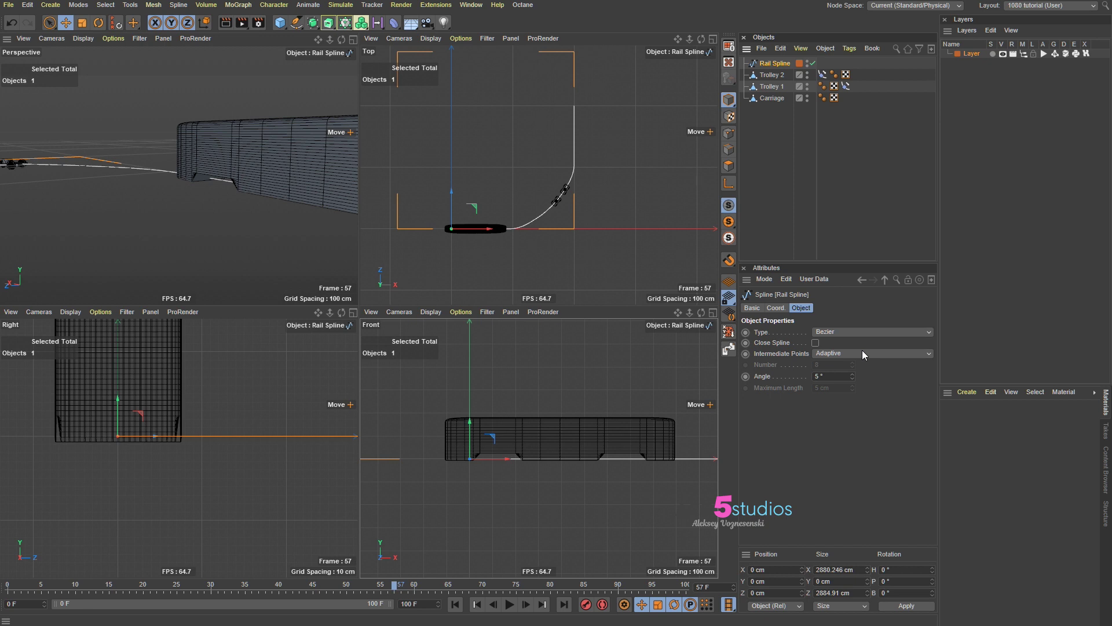
{"action": "scroll", "coordinate": [557, 205], "scroll_direction": "up", "scroll_amount": 4}
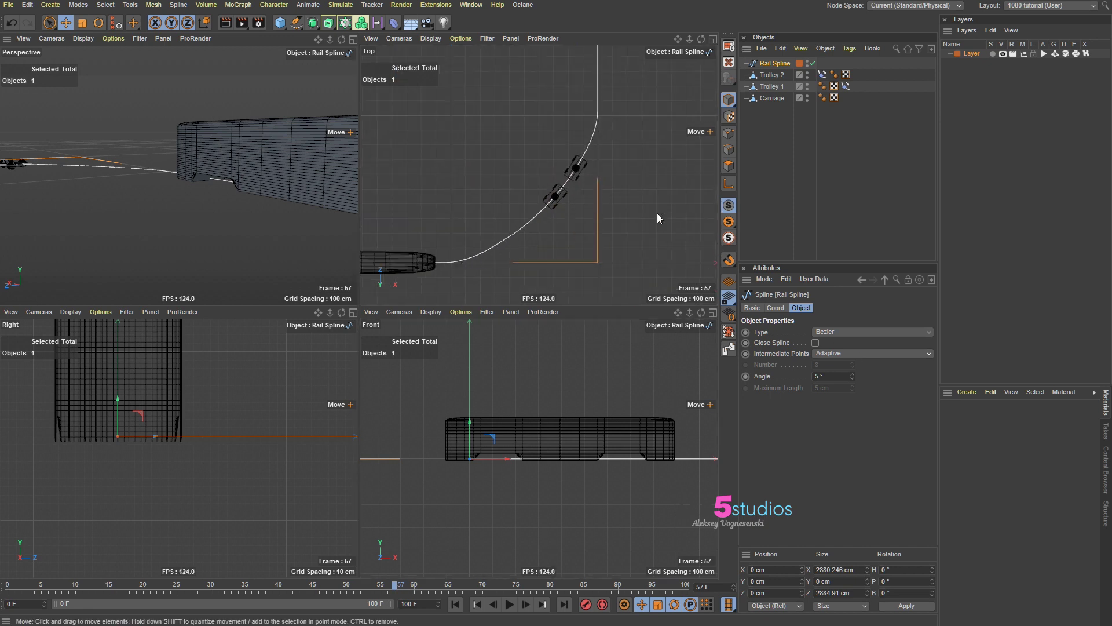
{"action": "left_click", "coordinate": [856, 353]}
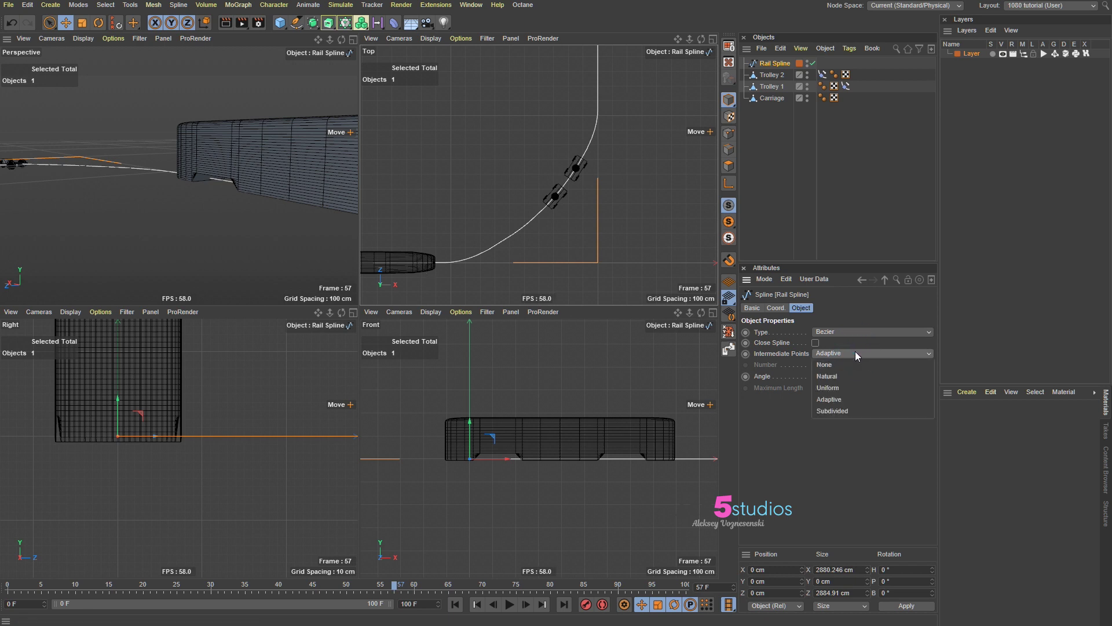
{"action": "left_click", "coordinate": [787, 152]}
{"action": "right_click_drag", "start_coordinate": [235, 173], "coordinate": [290, 171], "text": "alt"}
{"action": "right_click_drag", "start_coordinate": [152, 185], "coordinate": [77, 208], "text": "alt"}
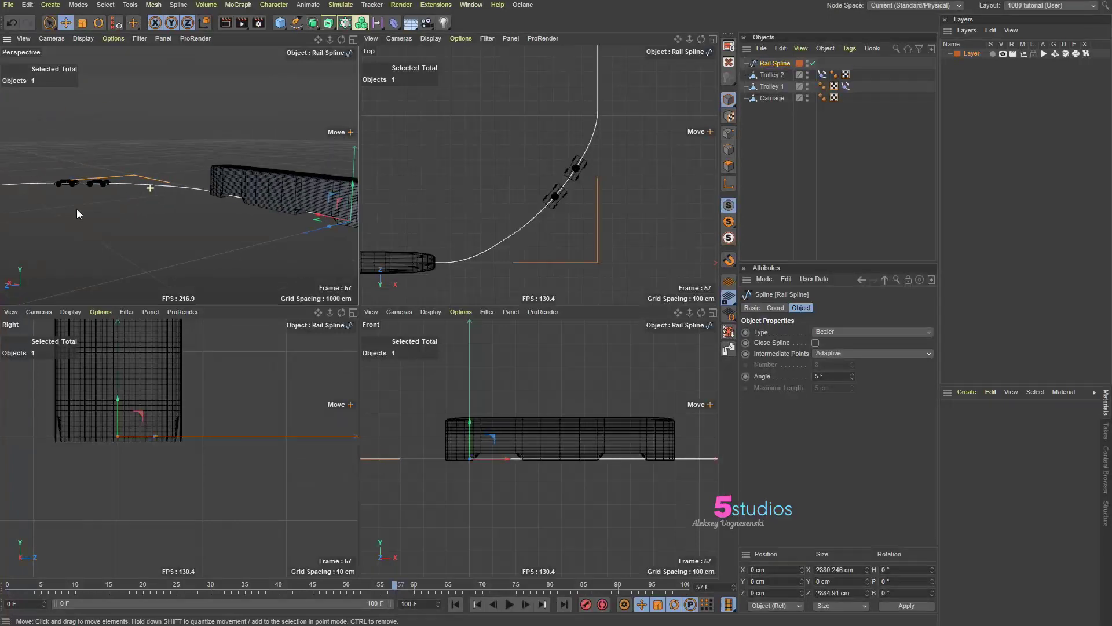
Step: Extrude the Rail Spline upward with a movement of 0, 400 and 0 cm to show its subdivisions
{"action": "left_click", "coordinate": [776, 63]}
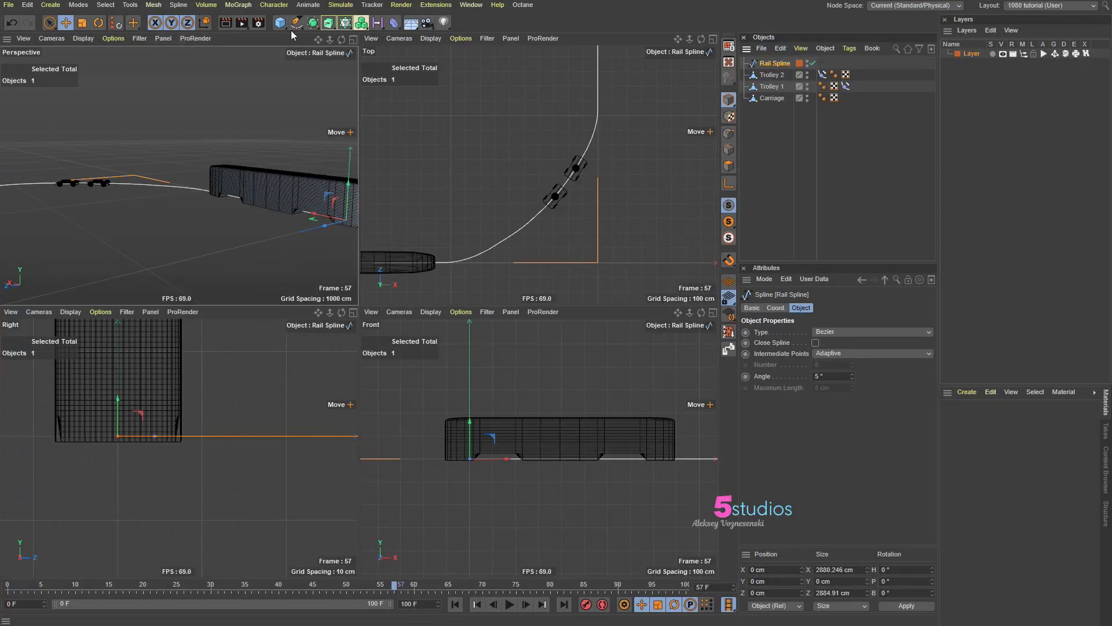
{"action": "left_click", "coordinate": [329, 22]}
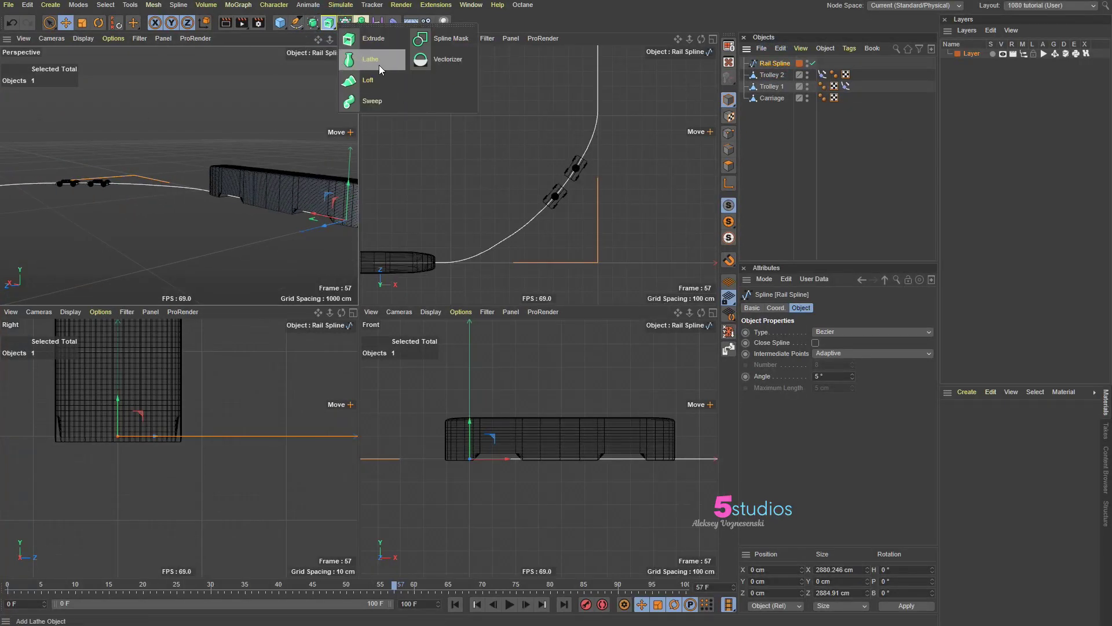
{"action": "left_click", "coordinate": [363, 39]}
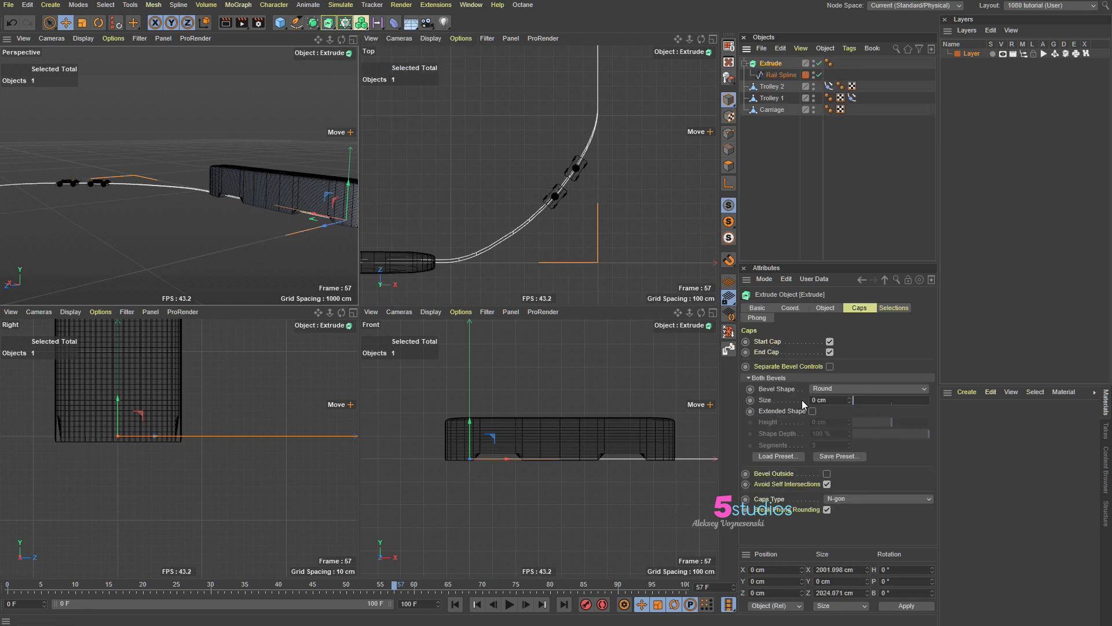
{"action": "left_click", "coordinate": [825, 307]}
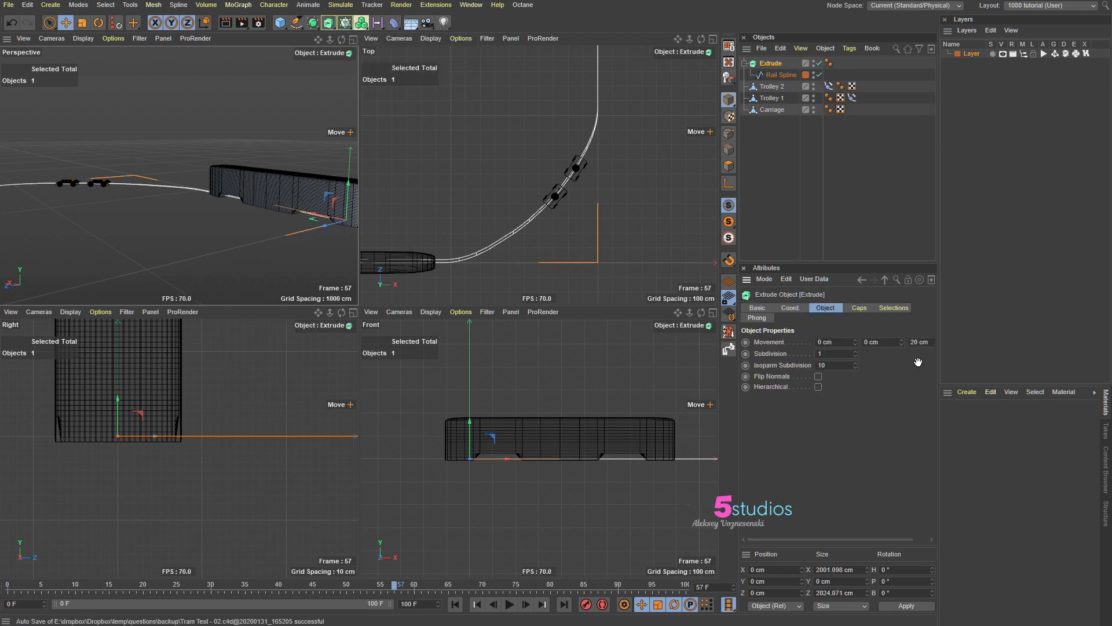
{"action": "left_click_drag", "start_coordinate": [919, 362], "coordinate": [875, 350]}
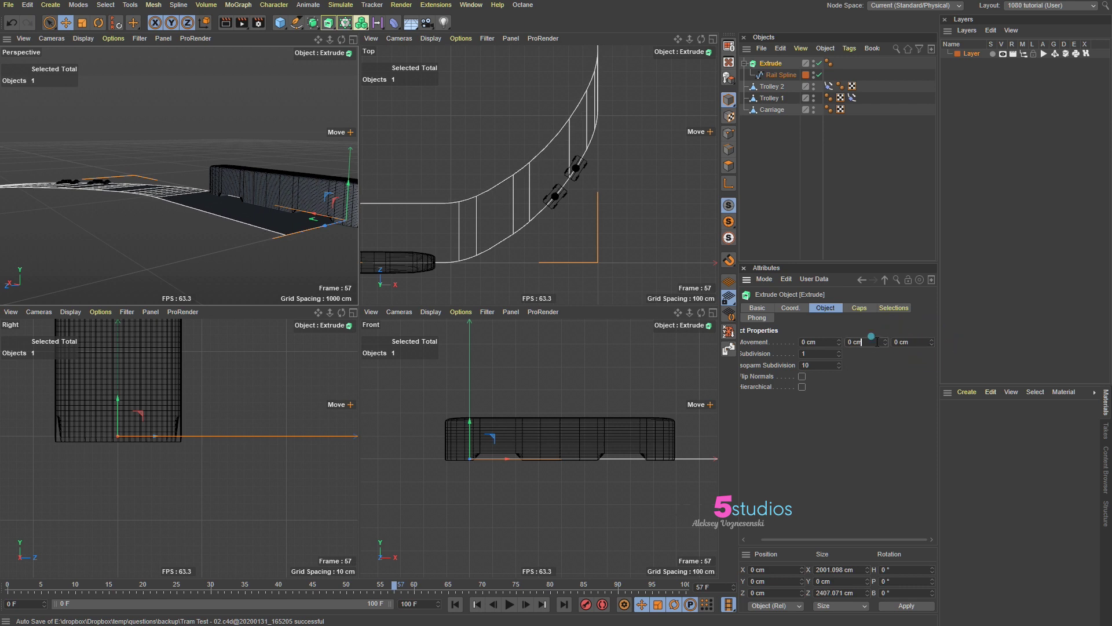
{"action": "type", "text": "400"}
{"action": "key", "text": "Return"}
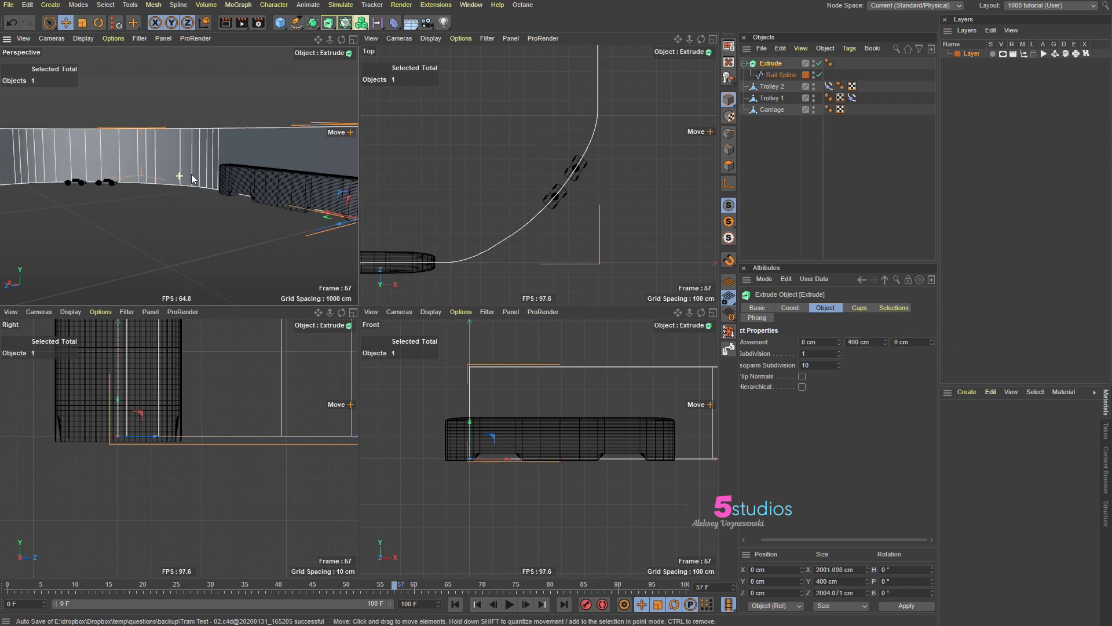
{"action": "right_click_drag", "start_coordinate": [191, 174], "coordinate": [223, 181], "text": "alt"}
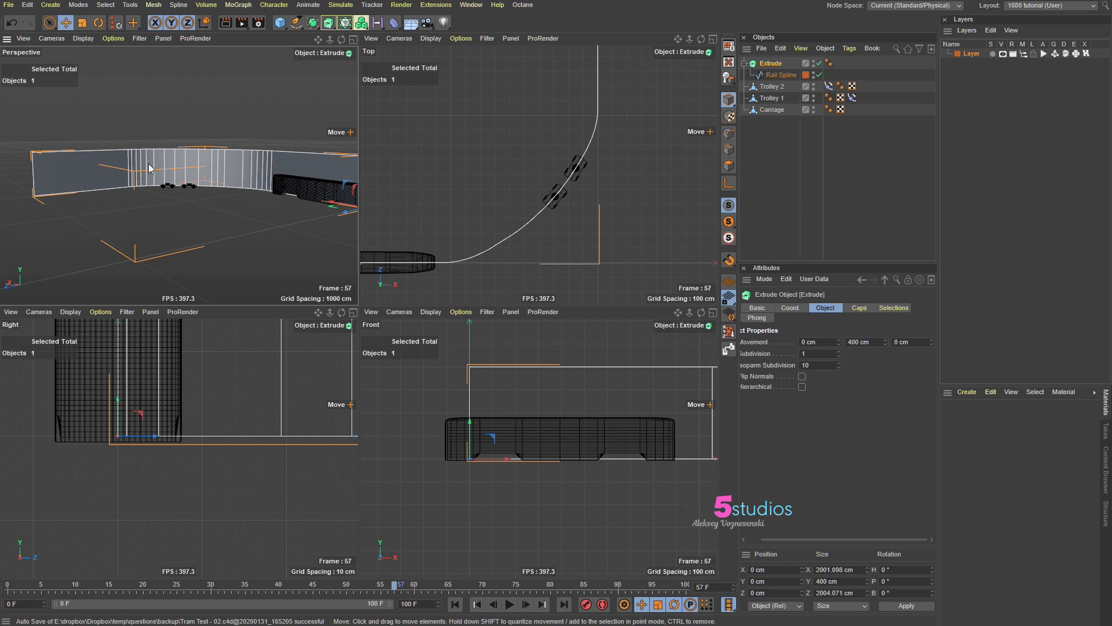
Step: Examine the Rail Spline's individual points around the bend in the Top view
{"action": "left_click", "coordinate": [782, 73]}
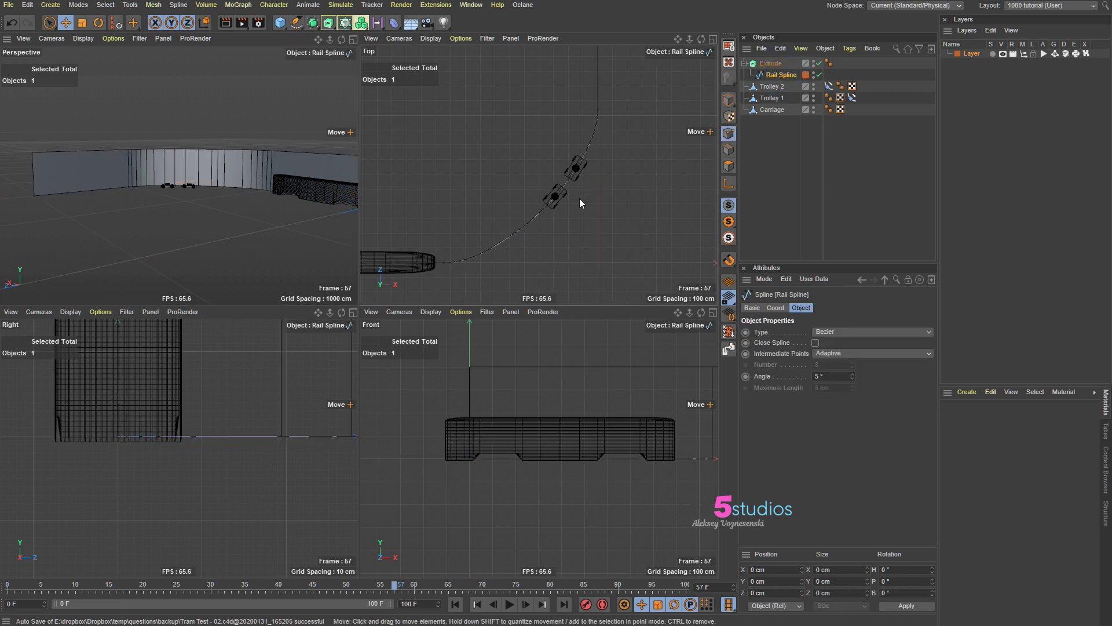
{"action": "left_click_drag", "start_coordinate": [504, 205], "coordinate": [584, 279]}
{"action": "left_click", "coordinate": [623, 127]}
{"action": "middle_click_drag", "start_coordinate": [623, 128], "coordinate": [626, 207], "text": "alt"}
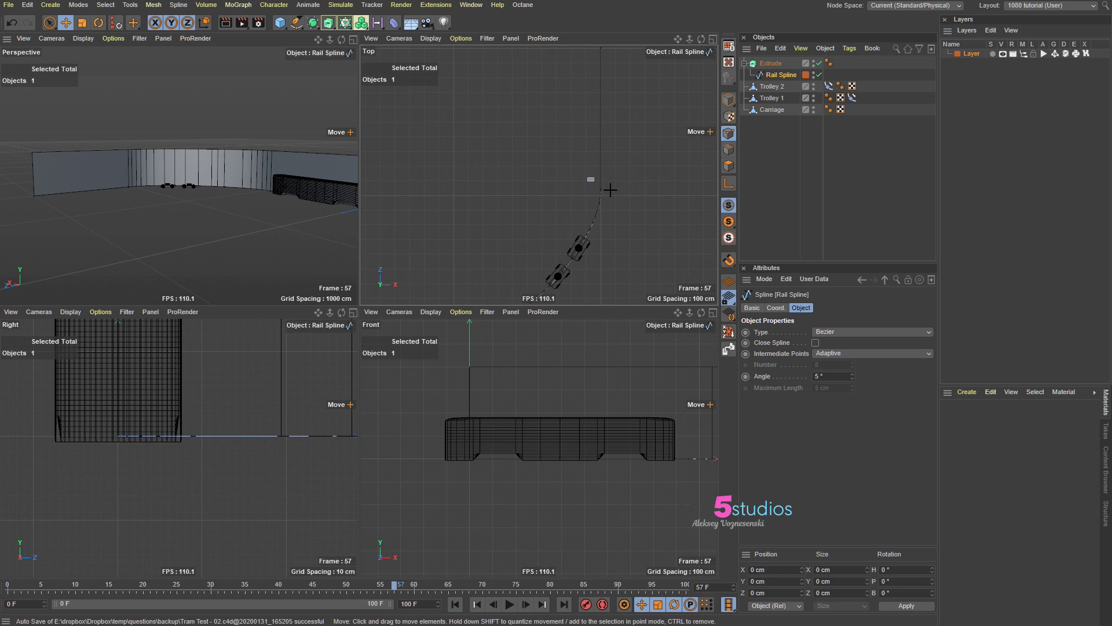
{"action": "left_click", "coordinate": [601, 189]}
{"action": "left_click", "coordinate": [573, 257]}
{"action": "left_click", "coordinate": [783, 75]}
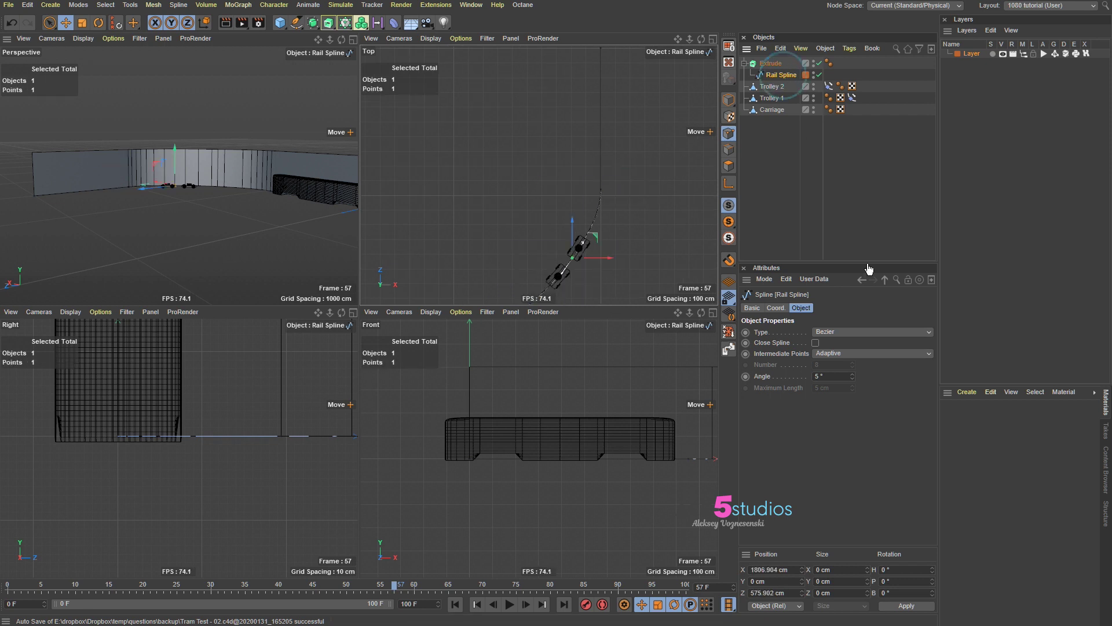
Step: Set the Rail Spline's Angle to 1° and change its Intermediate Points to Uniform
{"action": "left_click_drag", "start_coordinate": [853, 375], "coordinate": [846, 384]}
{"action": "left_click", "coordinate": [869, 357]}
{"action": "left_click", "coordinate": [863, 358]}
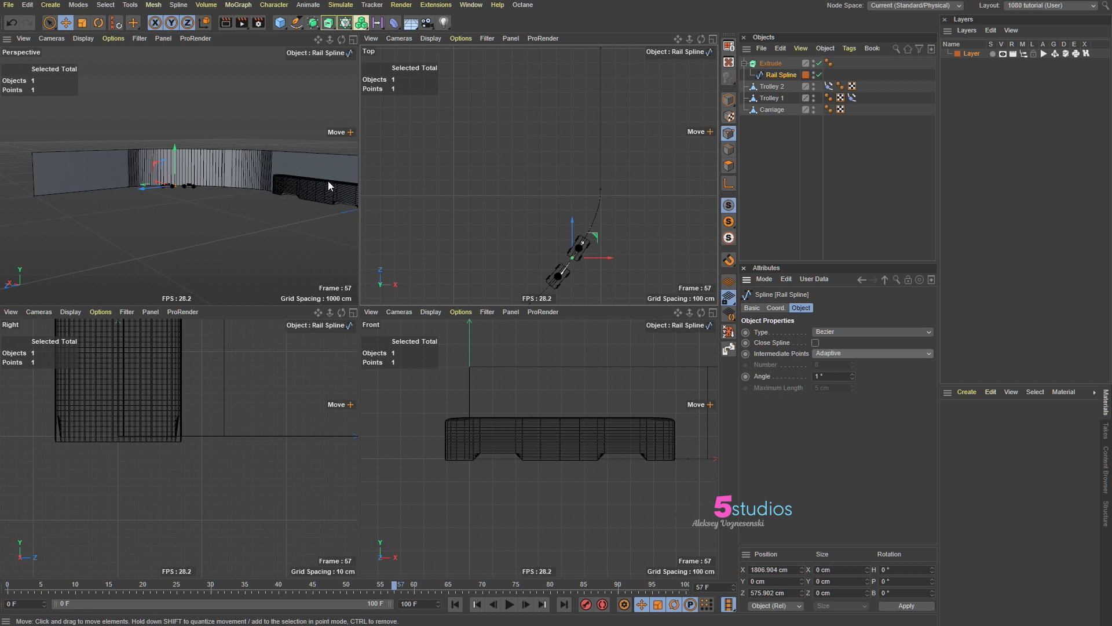
{"action": "left_click", "coordinate": [866, 354]}
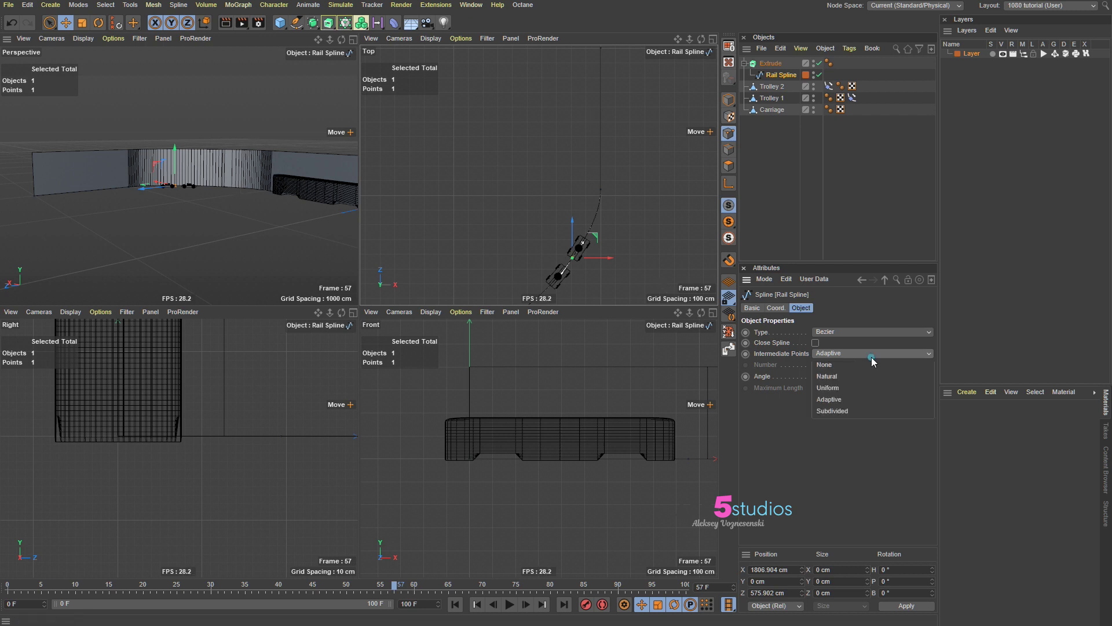
{"action": "left_click", "coordinate": [834, 387]}
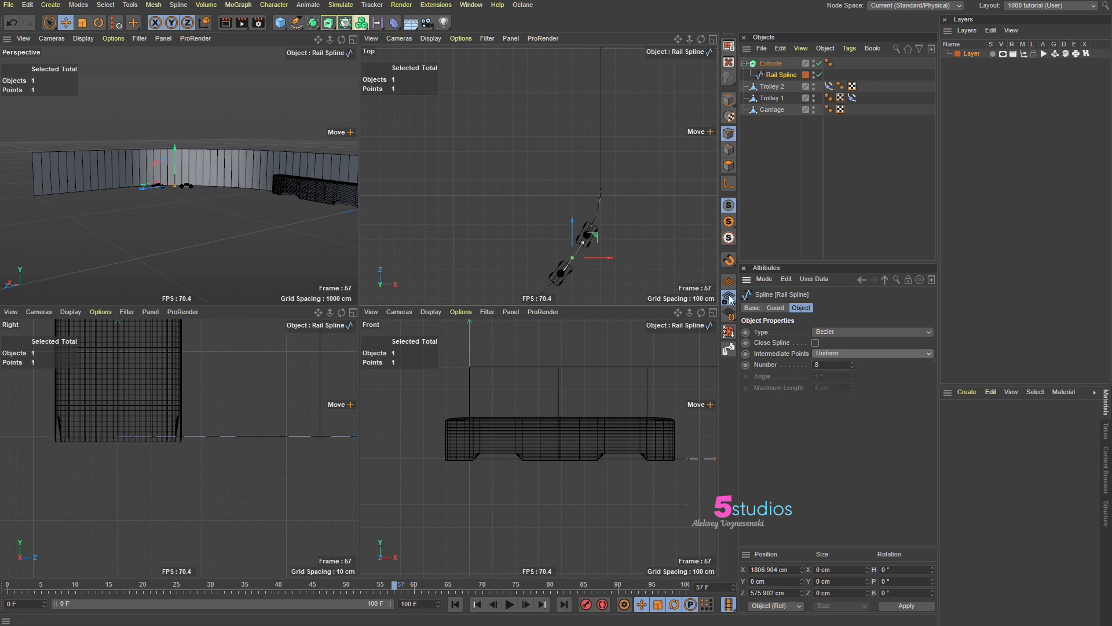
Step: Scrub to frame 62 to check the trolleys' spacing through the curve, and return to frame 0
{"action": "left_click_drag", "start_coordinate": [398, 588], "coordinate": [428, 585]}
{"action": "left_click", "coordinate": [601, 190]}
{"action": "right_click_drag", "start_coordinate": [645, 226], "coordinate": [591, 236], "text": "alt"}
{"action": "middle_click_drag", "start_coordinate": [591, 237], "coordinate": [558, 200], "text": "alt"}
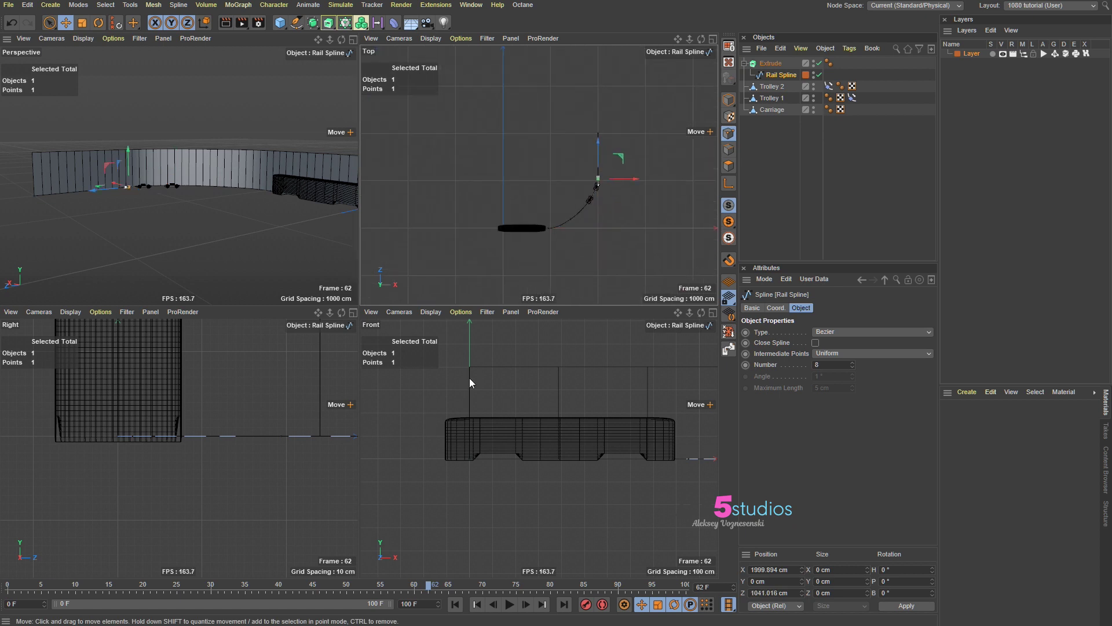
{"action": "right_click_drag", "start_coordinate": [603, 204], "coordinate": [625, 196], "text": "alt"}
{"action": "left_click", "coordinate": [766, 179]}
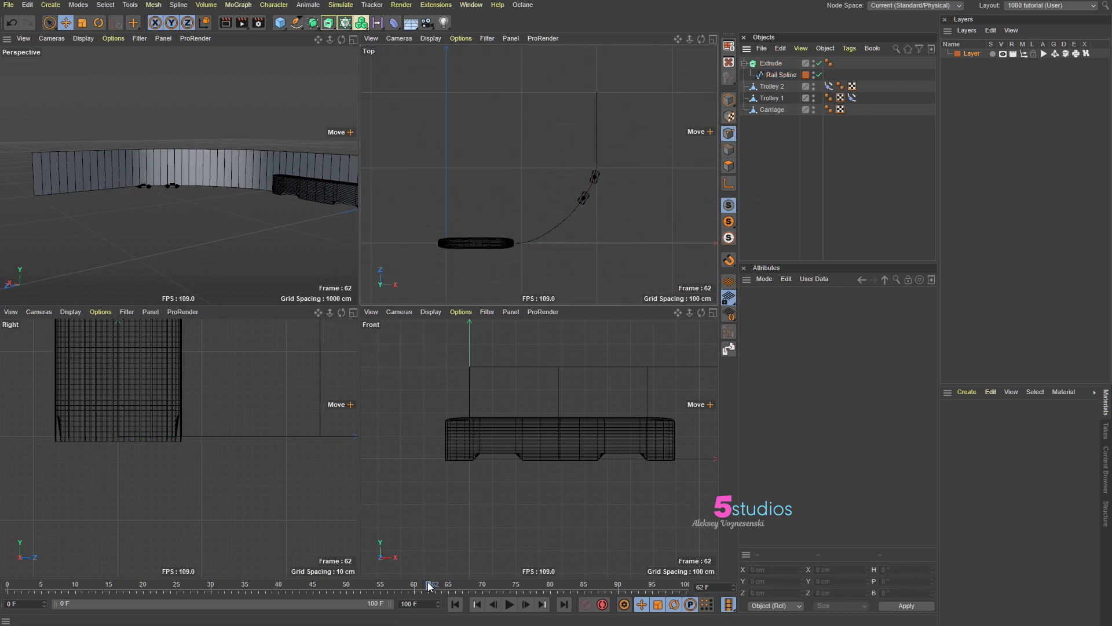
{"action": "left_click_drag", "start_coordinate": [430, 587], "coordinate": [8, 586]}
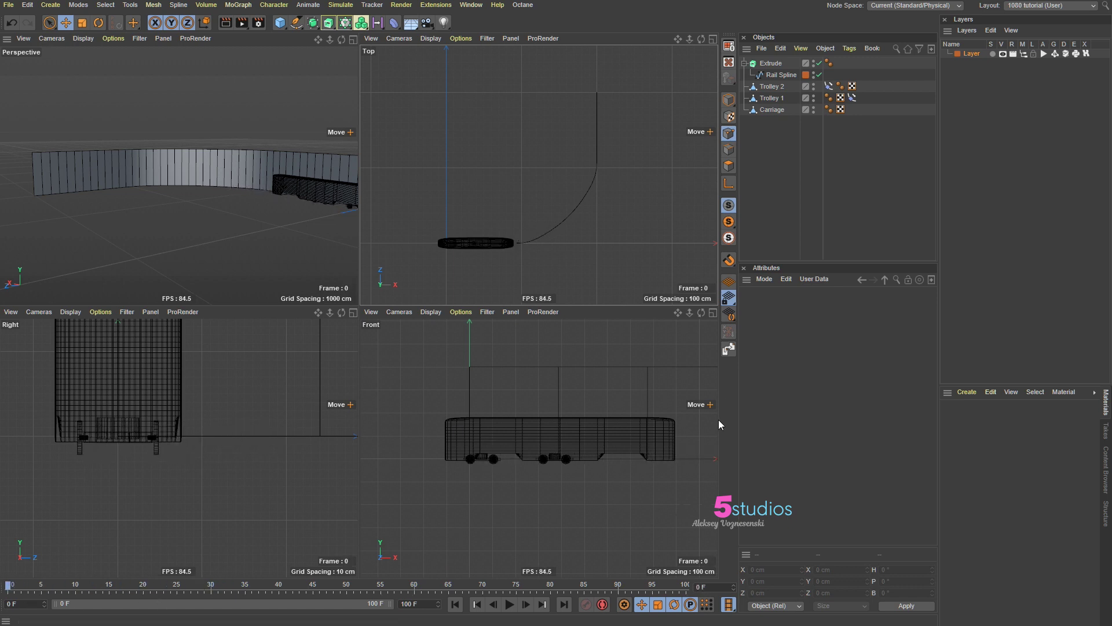
Step: Move the Carriage along X to about -167 cm to realign its front wheel opening with Trolley 1
{"action": "left_click", "coordinate": [587, 431]}
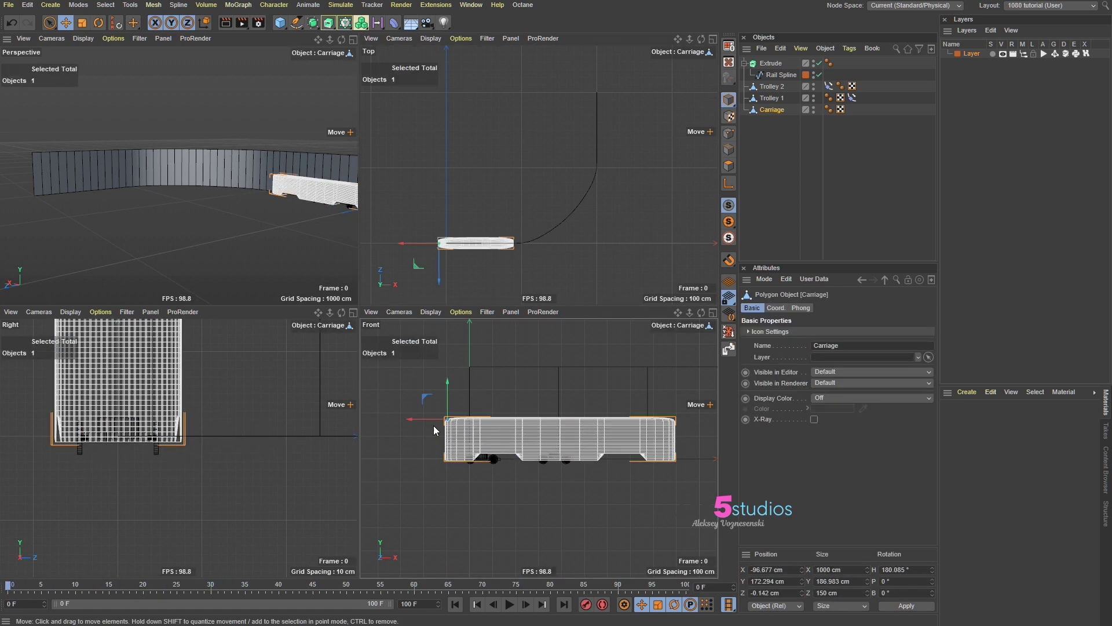
{"action": "left_click_drag", "start_coordinate": [434, 425], "coordinate": [413, 419]}
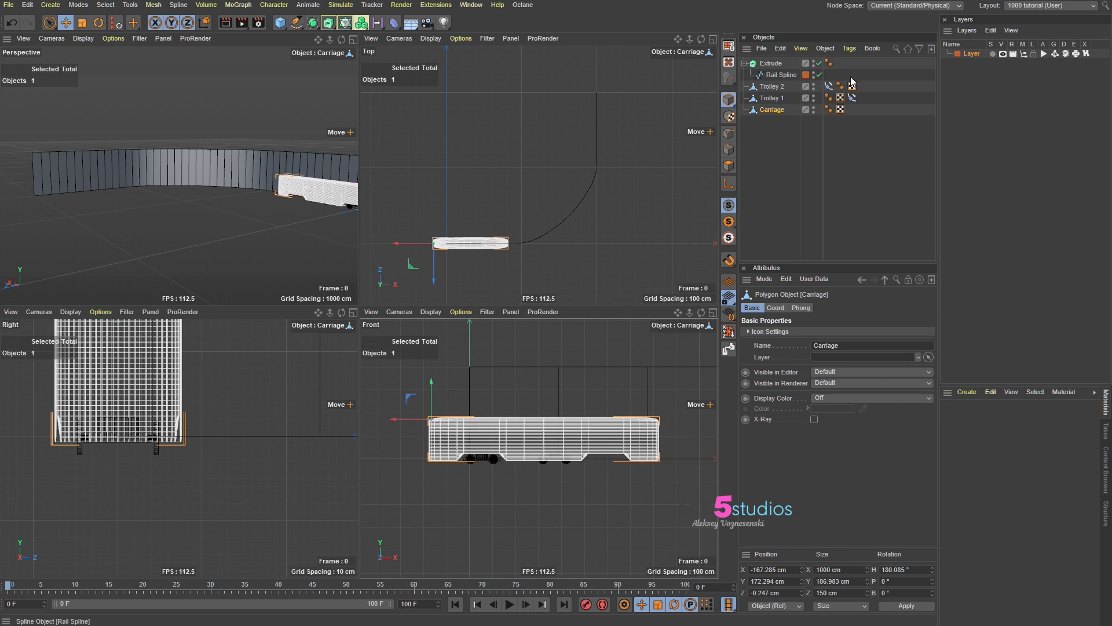
Step: Reopen the Timeline clear of the object list and rename Trolley 2's Align to Spline tag as Align to Spline2
{"action": "key", "text": "shift+F3"}
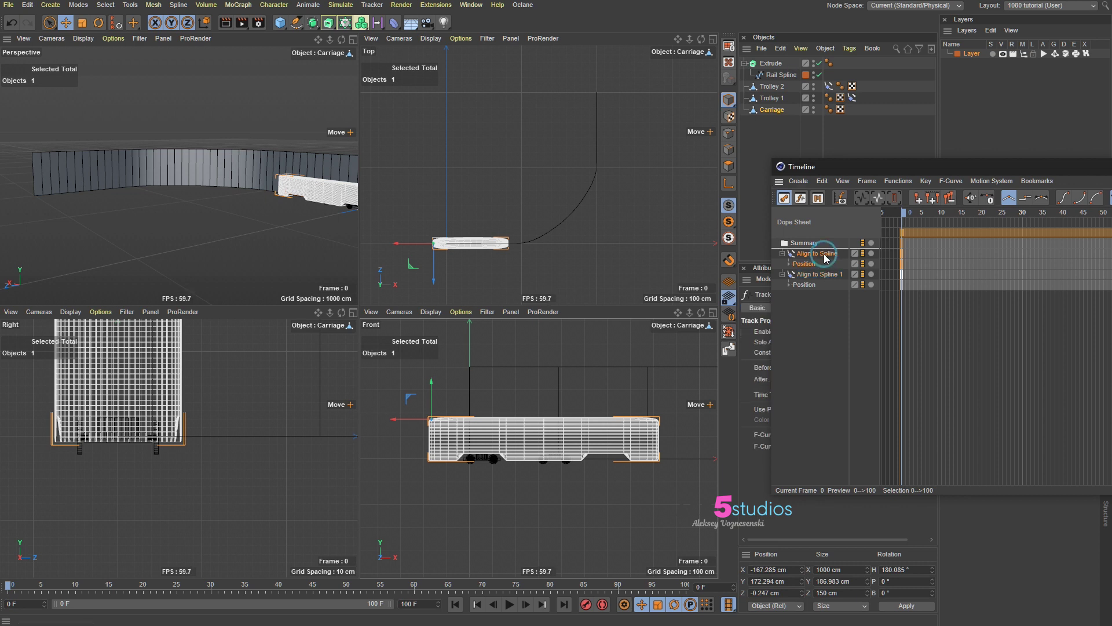
{"action": "left_click", "coordinate": [829, 86]}
{"action": "left_click_drag", "start_coordinate": [902, 172], "coordinate": [869, 229]}
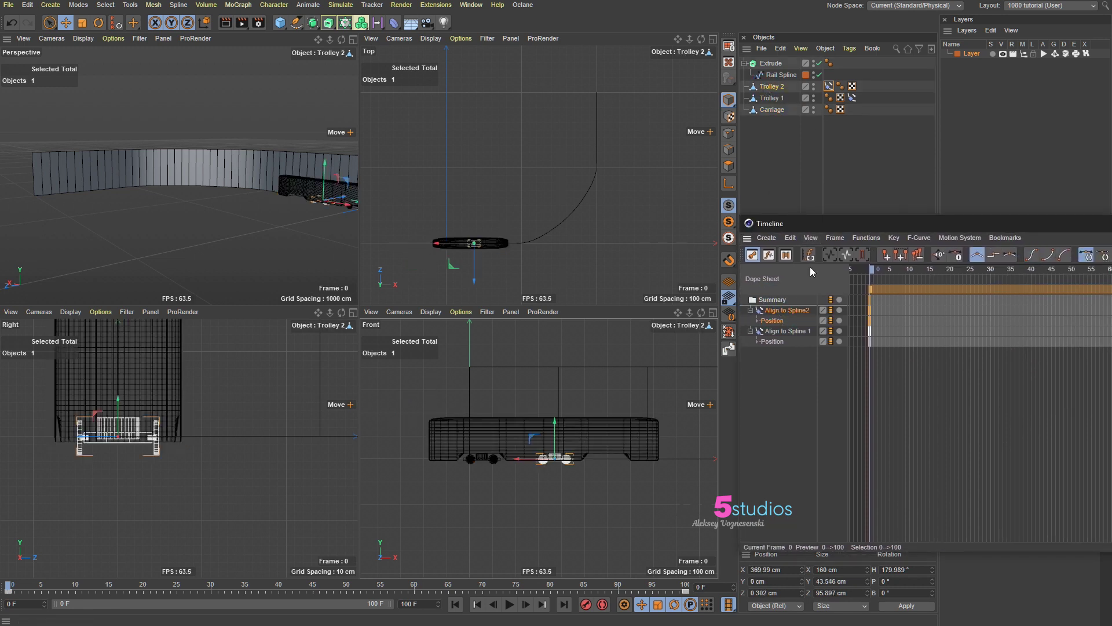
Step: Shift Trolley 2's Position F-curve to align it with the Carriage's second wheel opening at X about 604 cm, and scrub to frame 89
{"action": "left_click", "coordinate": [769, 255]}
{"action": "left_click_drag", "start_coordinate": [875, 308], "coordinate": [875, 348]}
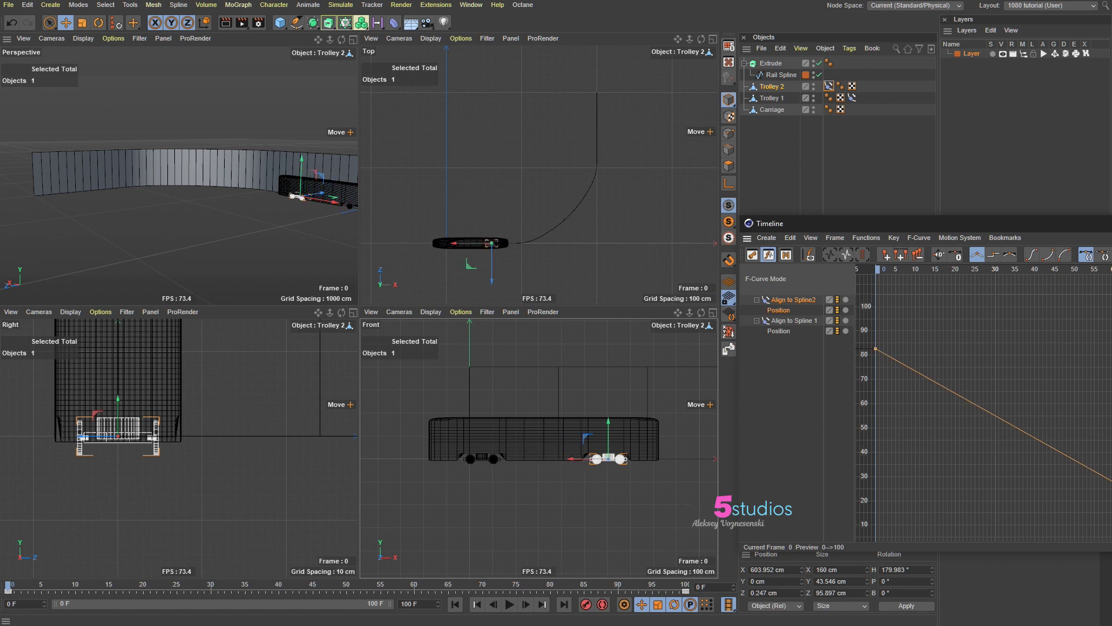
{"action": "left_click", "coordinate": [426, 274]}
{"action": "left_click_drag", "start_coordinate": [8, 588], "coordinate": [609, 517]}
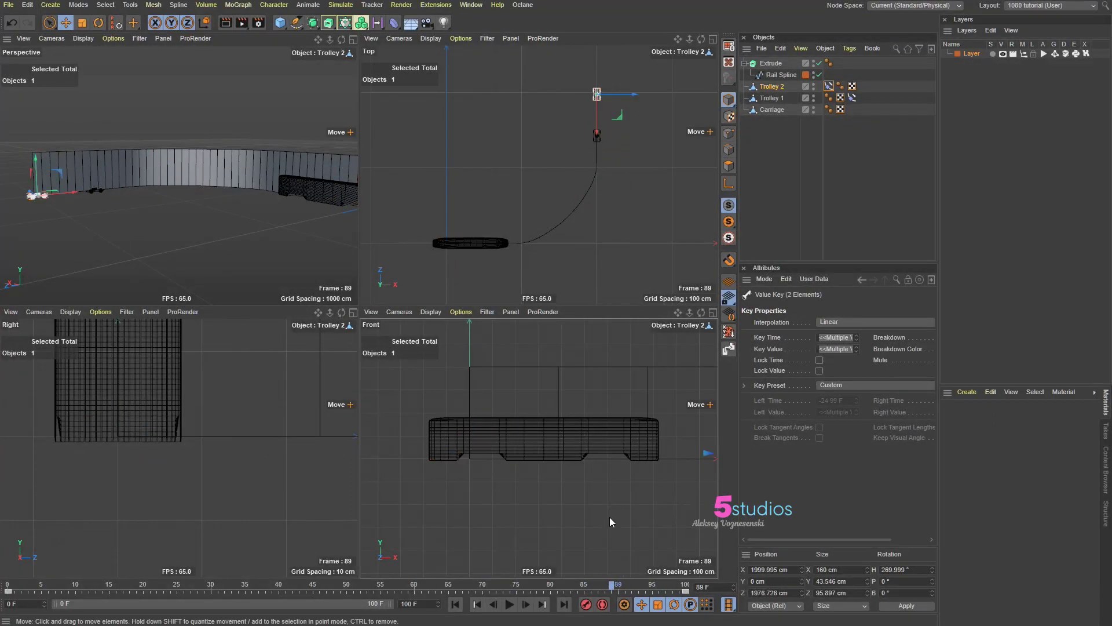
Step: Inspect both trolleys' Align to Spline tags and their Position keys at frame 100, and return to frame 0
{"action": "left_click", "coordinate": [829, 87]}
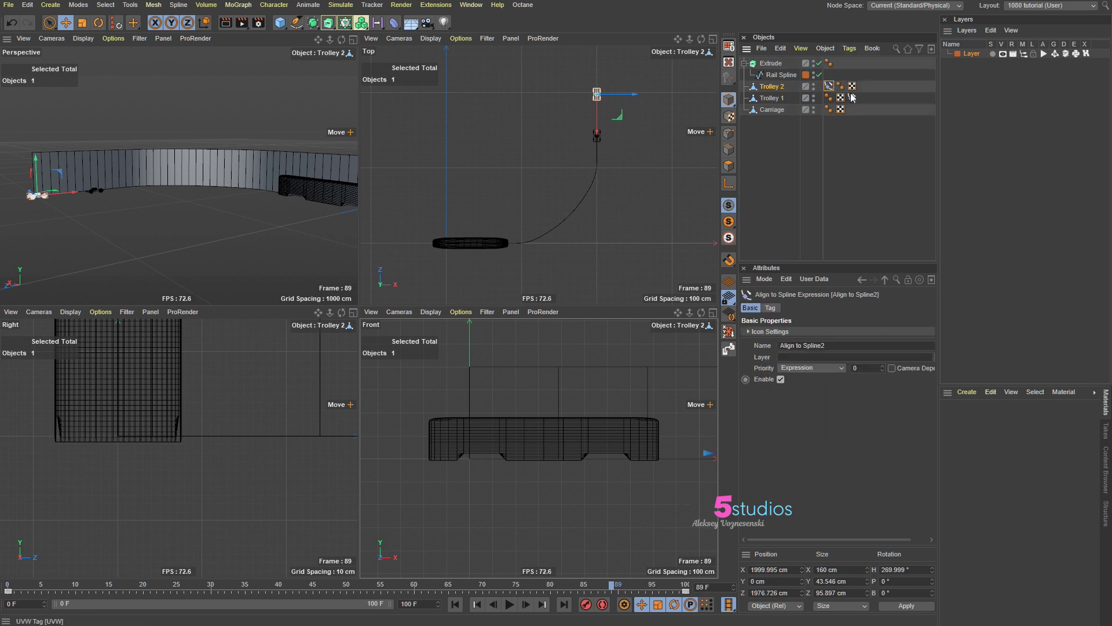
{"action": "left_click", "coordinate": [854, 98], "text": "shift"}
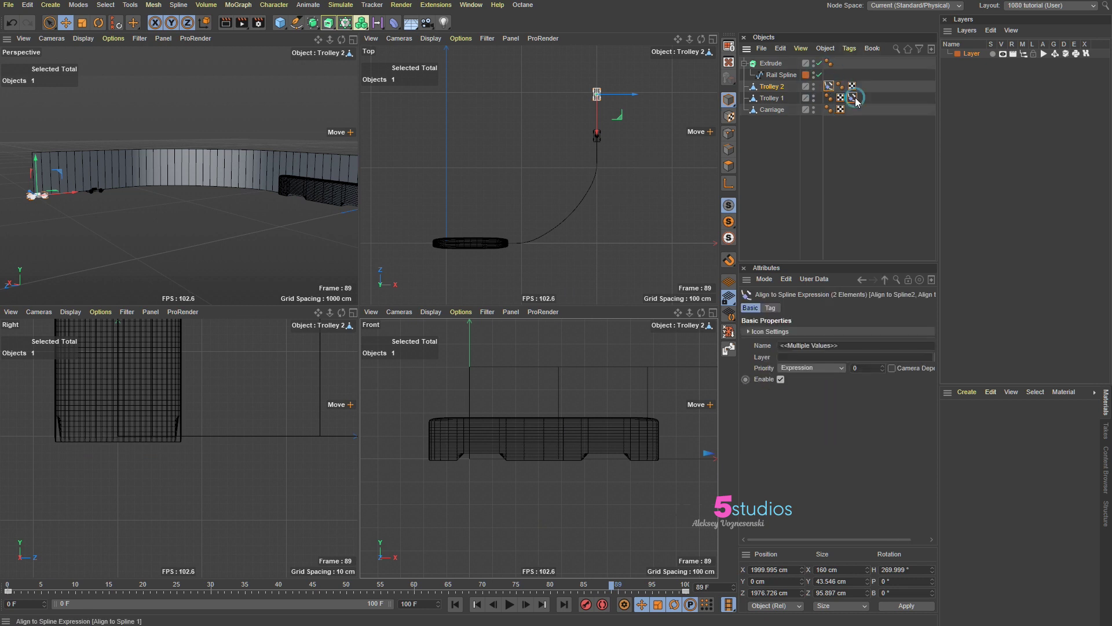
{"action": "left_click", "coordinate": [770, 308]}
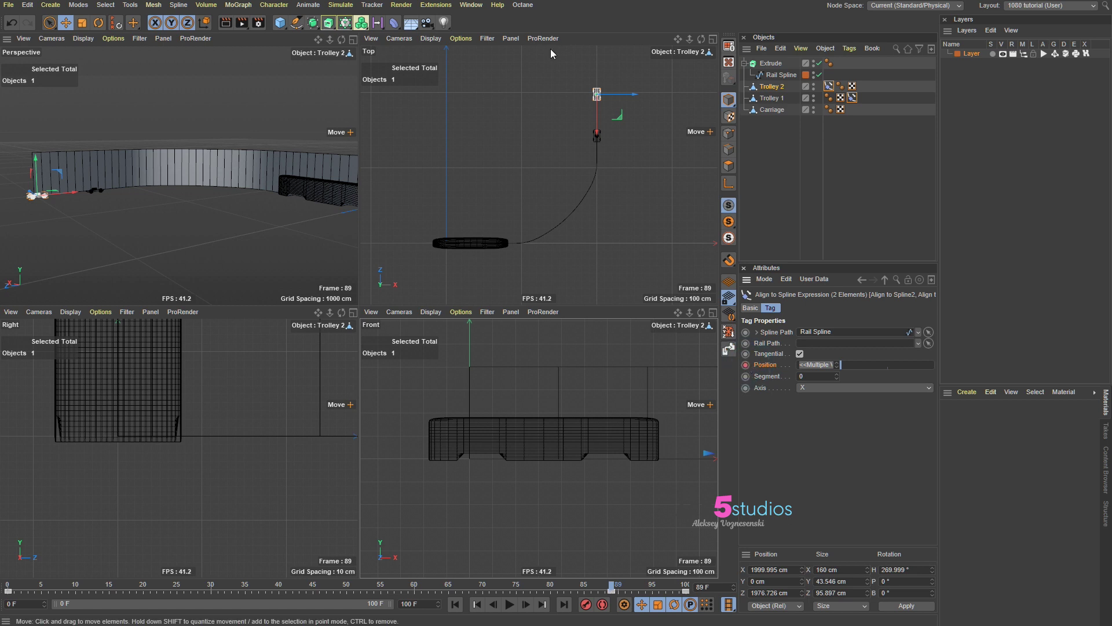
{"action": "left_click_drag", "start_coordinate": [611, 592], "coordinate": [687, 591]}
{"action": "left_click", "coordinate": [687, 592]}
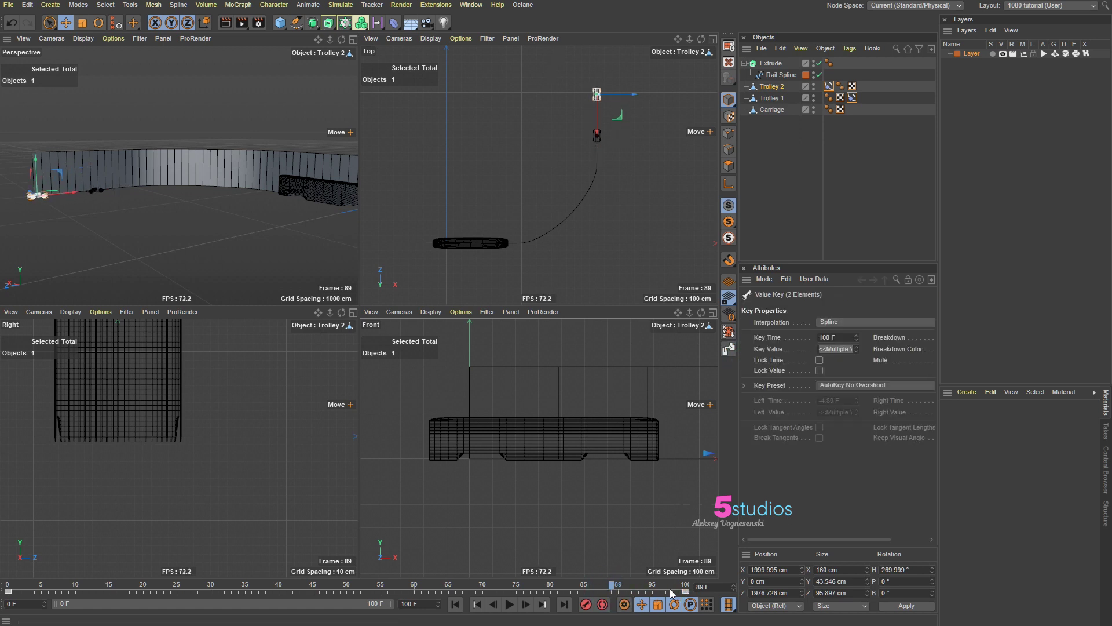
{"action": "left_click", "coordinate": [619, 585]}
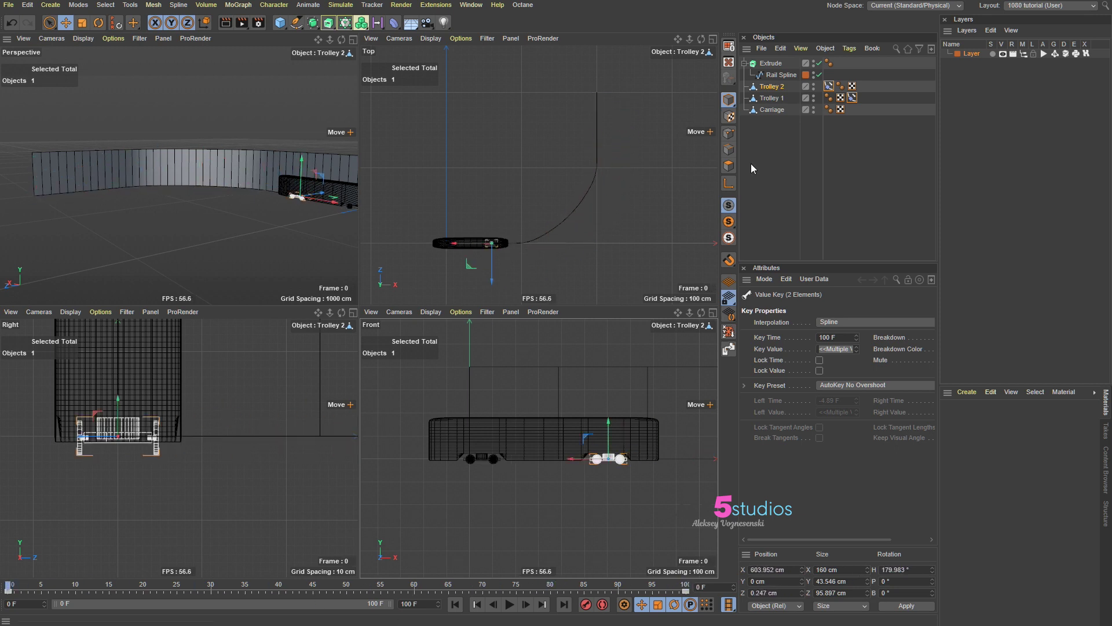
Step: Make the Carriage a child of Trolley 2
{"action": "left_click", "coordinate": [778, 142]}
{"action": "left_click", "coordinate": [772, 109]}
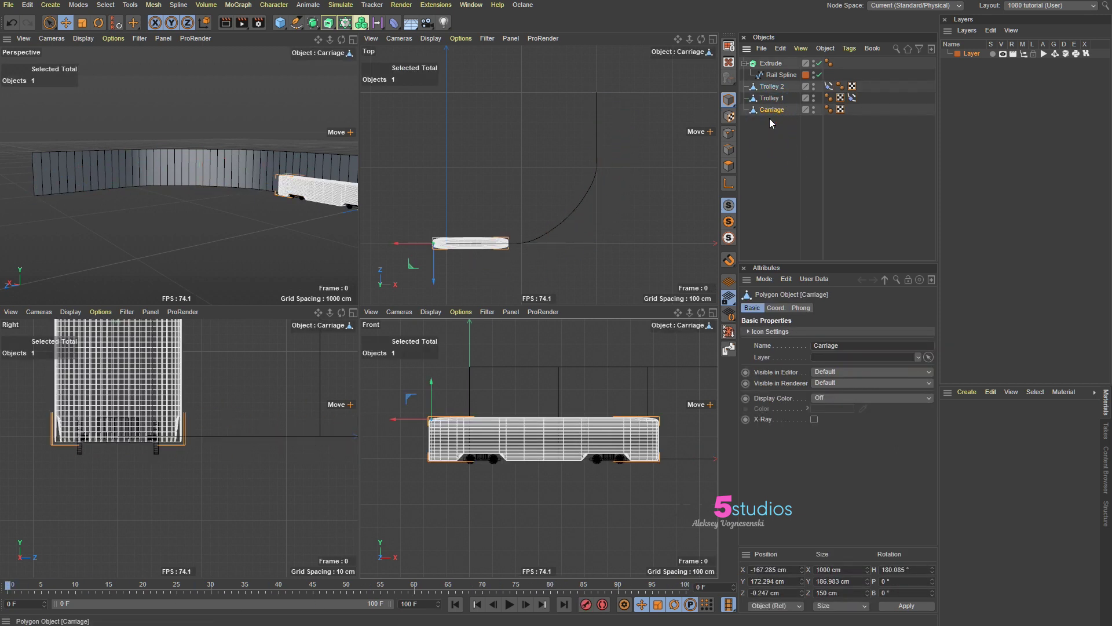
{"action": "left_click_drag", "start_coordinate": [770, 112], "coordinate": [773, 88]}
{"action": "left_click", "coordinate": [774, 87]}
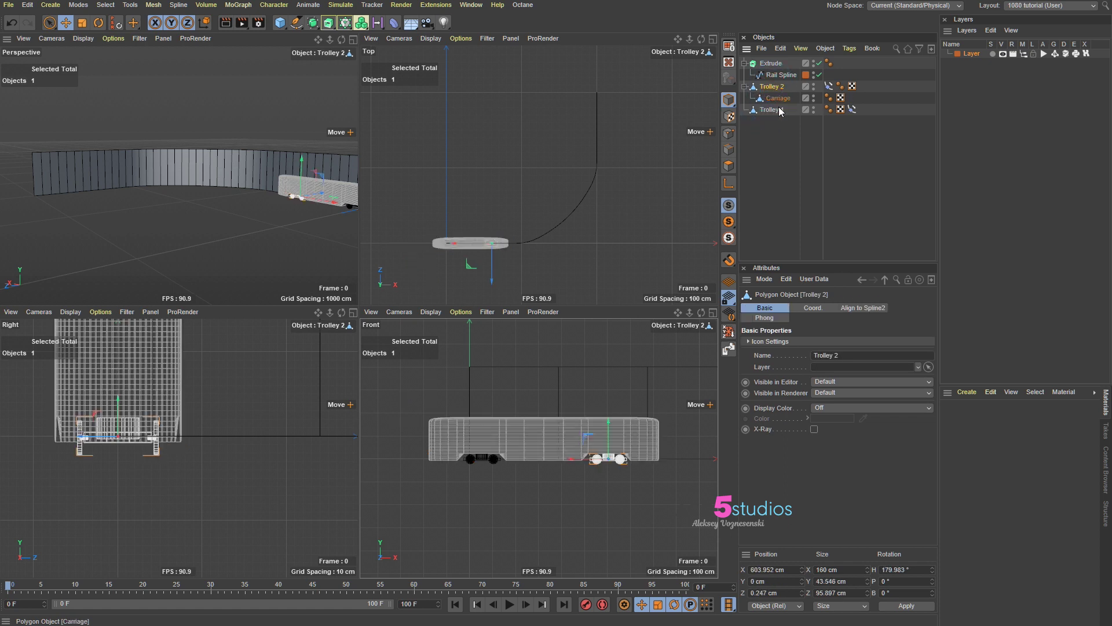
{"action": "left_click", "coordinate": [780, 112]}
{"action": "left_click", "coordinate": [778, 98]}
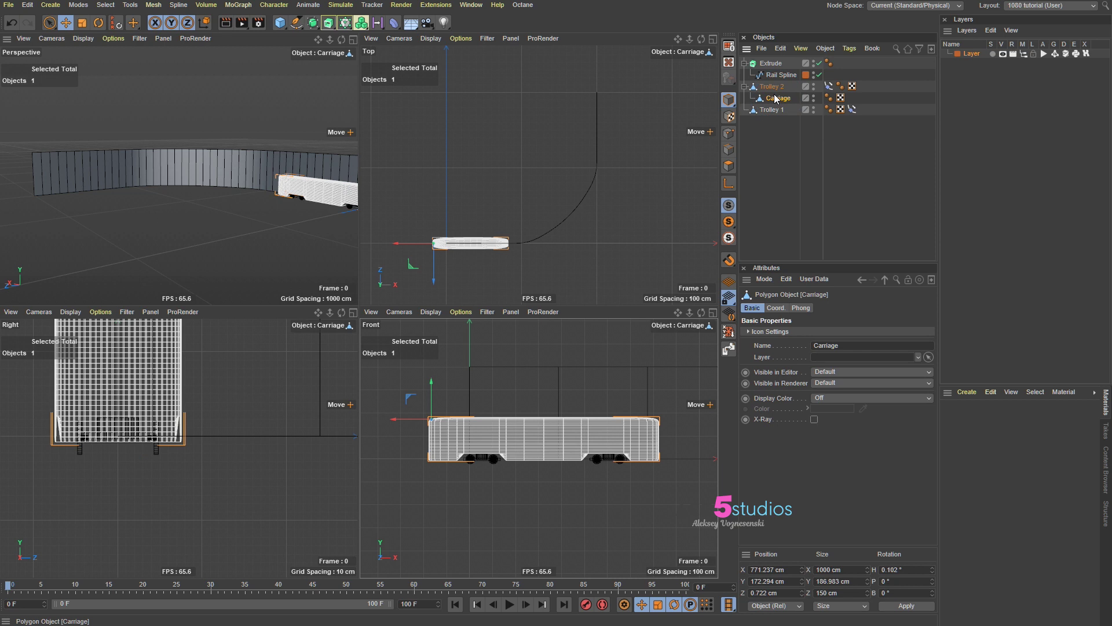
Step: Disable the Extrude generator and add a Constraint tag with Up enabled to the Carriage
{"action": "right_click", "coordinate": [775, 99]}
{"action": "left_click", "coordinate": [758, 165]}
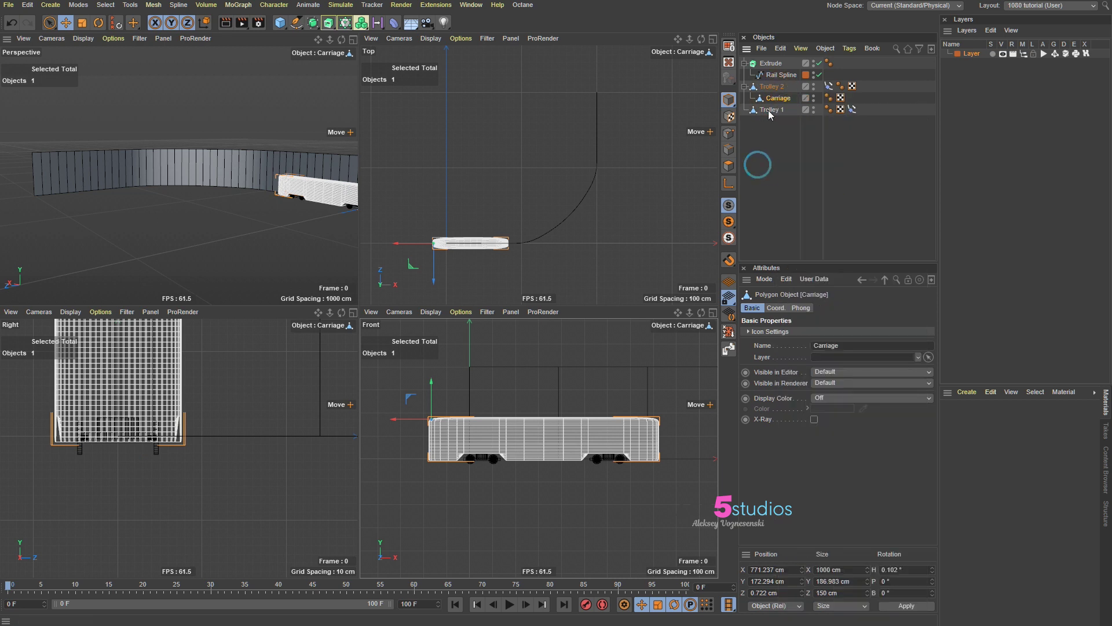
{"action": "left_click", "coordinate": [818, 63]}
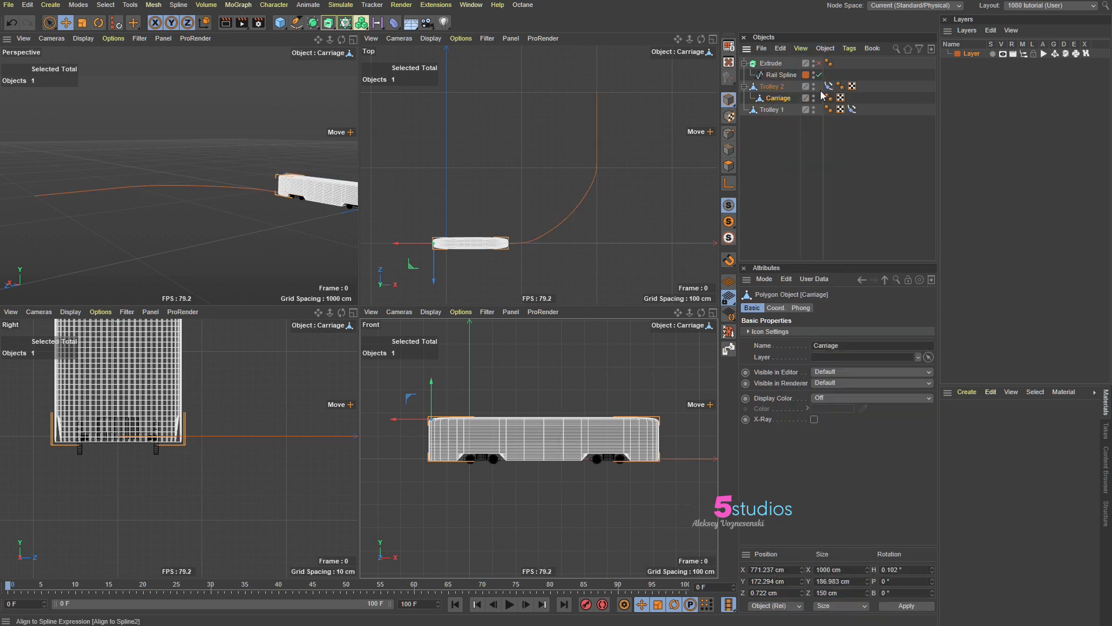
{"action": "right_click", "coordinate": [782, 99]}
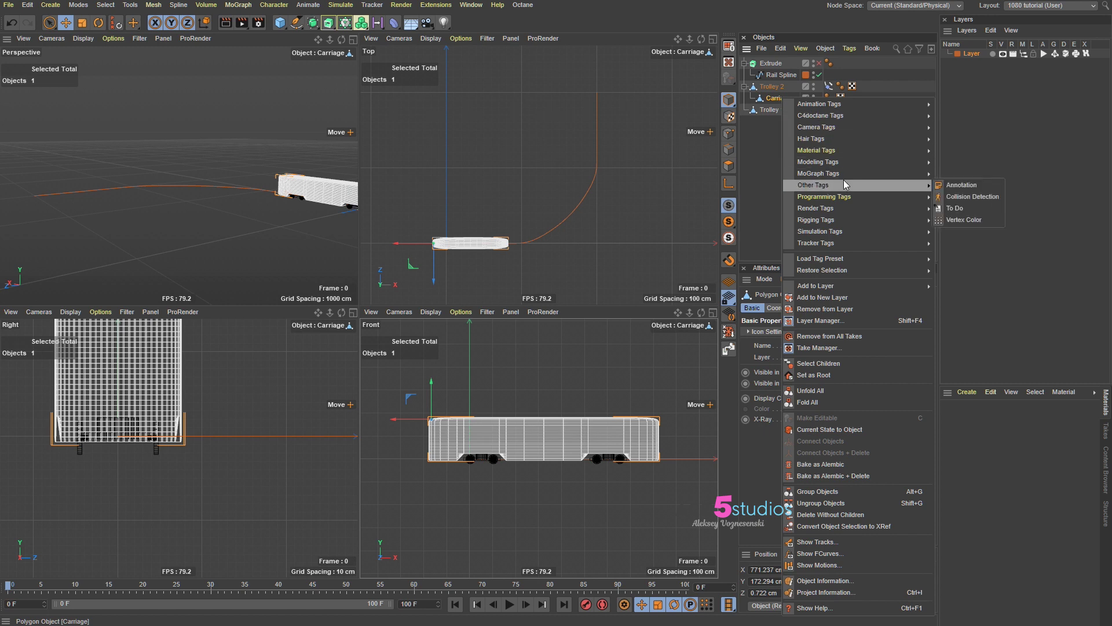
{"action": "mouse_move", "coordinate": [843, 220]}
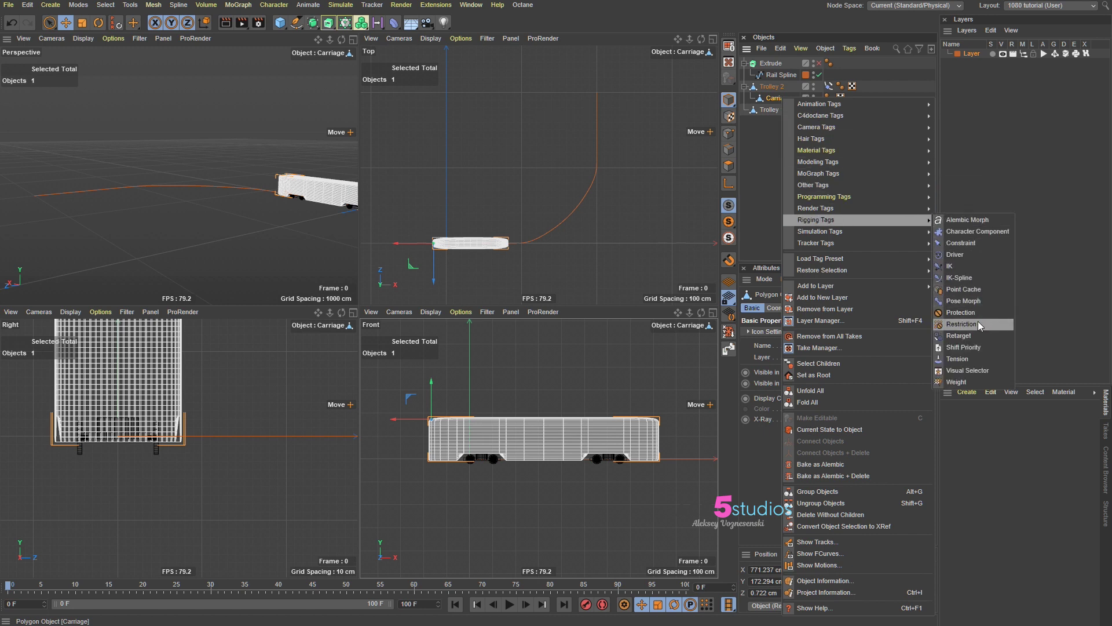
{"action": "left_click", "coordinate": [960, 243]}
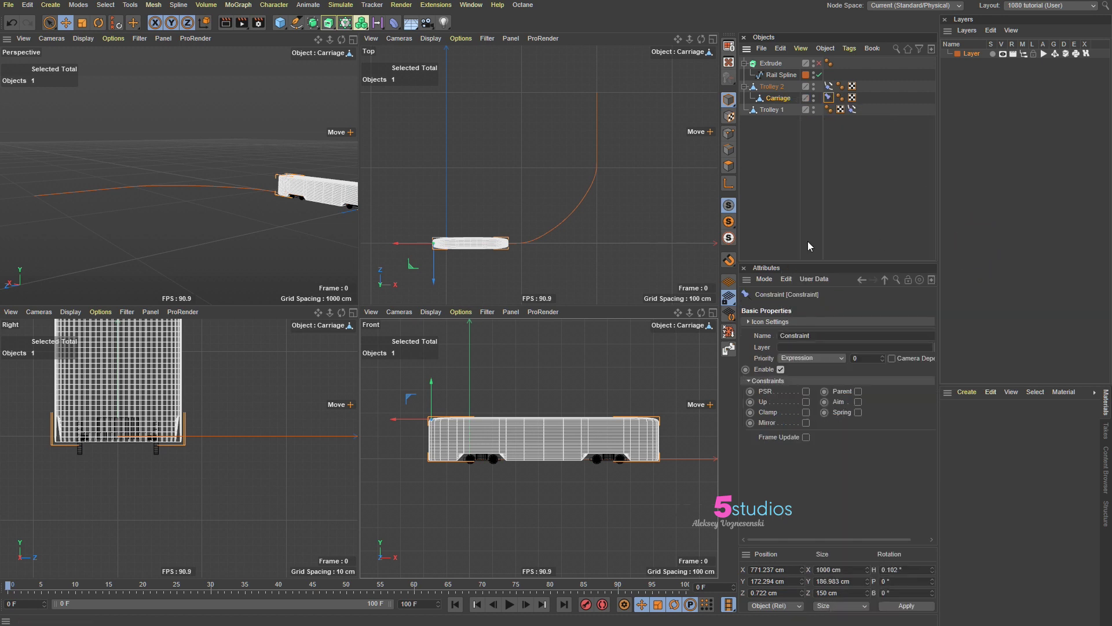
{"action": "left_click", "coordinate": [807, 402]}
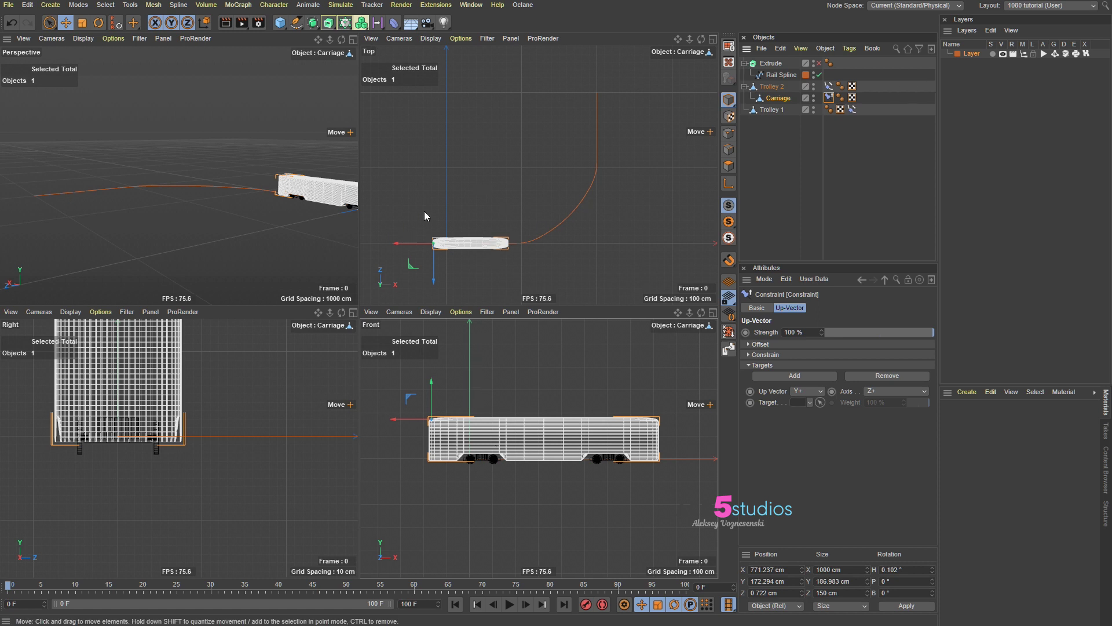
Step: Move only the Carriage's axis along X to about 552 cm, centring it on Trolley 1's pivot in the Top view
{"action": "left_click", "coordinate": [774, 99]}
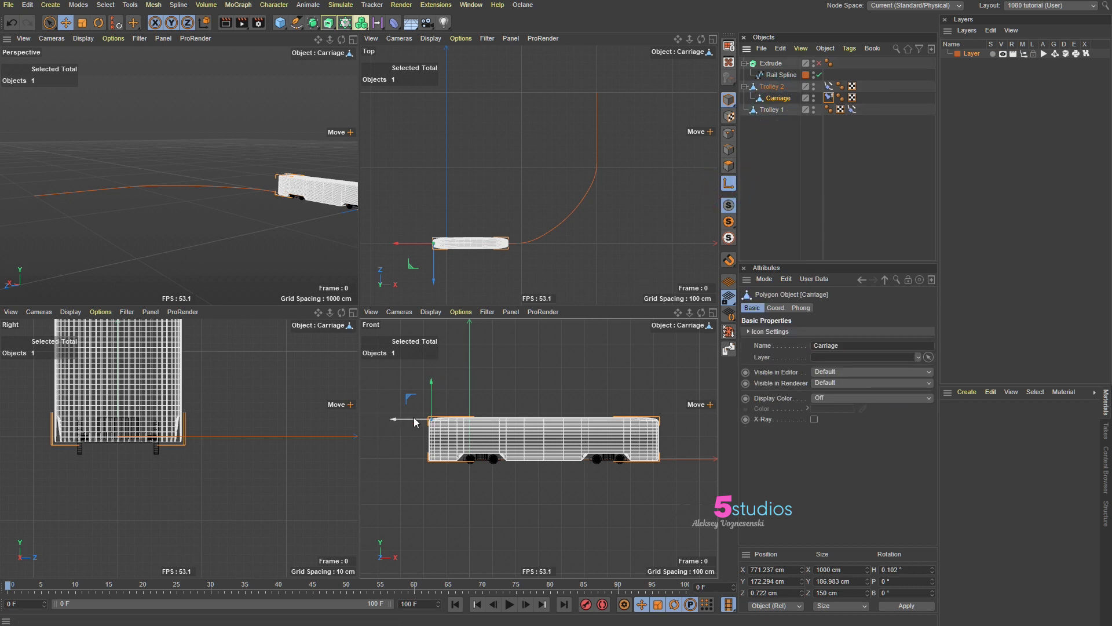
{"action": "left_click_drag", "start_coordinate": [413, 417], "coordinate": [463, 417]}
{"action": "scroll", "coordinate": [451, 244], "scroll_direction": "up", "scroll_amount": 8}
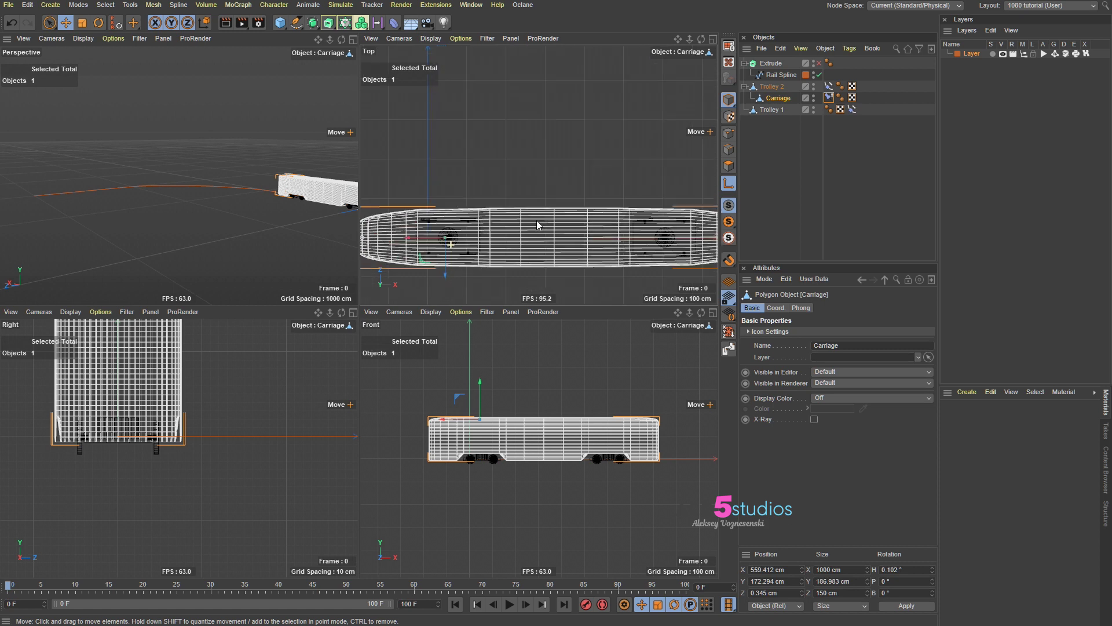
{"action": "right_click_drag", "start_coordinate": [537, 221], "coordinate": [614, 211], "text": "alt"}
{"action": "left_click_drag", "start_coordinate": [408, 223], "coordinate": [419, 226]}
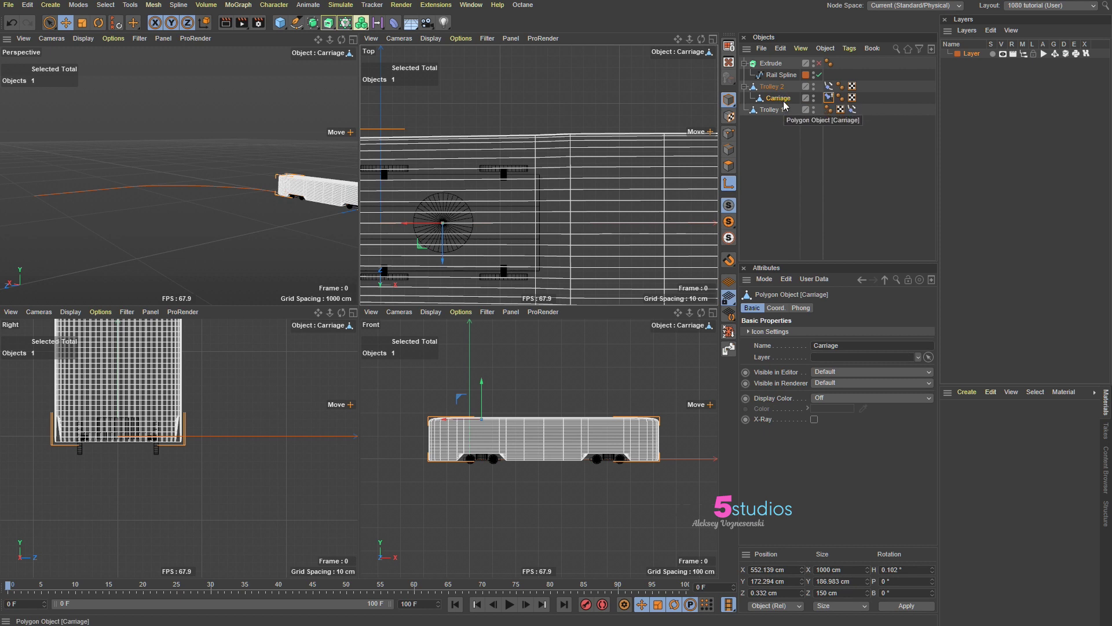
Step: Group the Carriage under a Null and transfer its Constraint tag to that Null
{"action": "key", "text": "alt+g"}
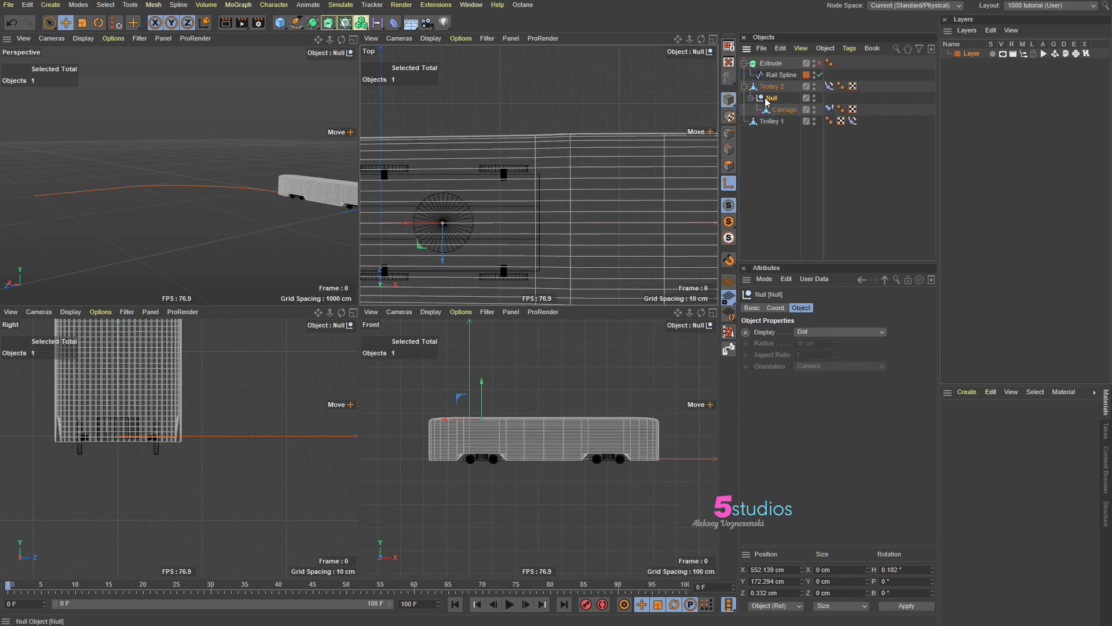
{"action": "left_click", "coordinate": [830, 109]}
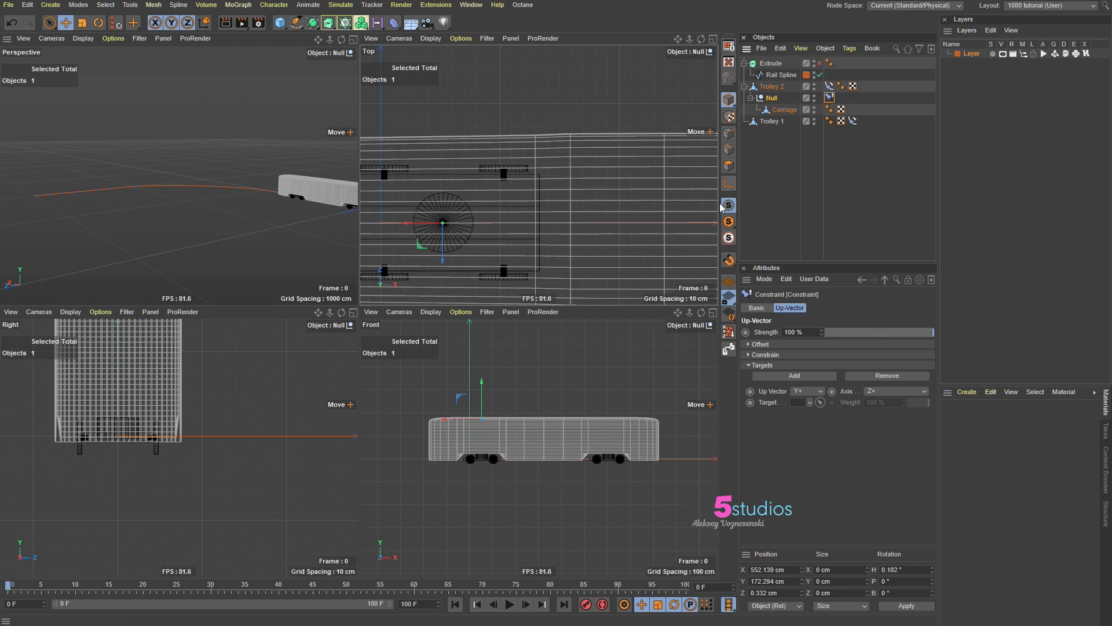
Step: Try rotating the Null in the Top view about Trolley 1's pivot, and undo the rotation
{"action": "scroll", "coordinate": [579, 168], "scroll_direction": "down", "scroll_amount": 3}
{"action": "scroll", "coordinate": [543, 180], "scroll_direction": "down", "scroll_amount": 1}
{"action": "key", "text": "r"}
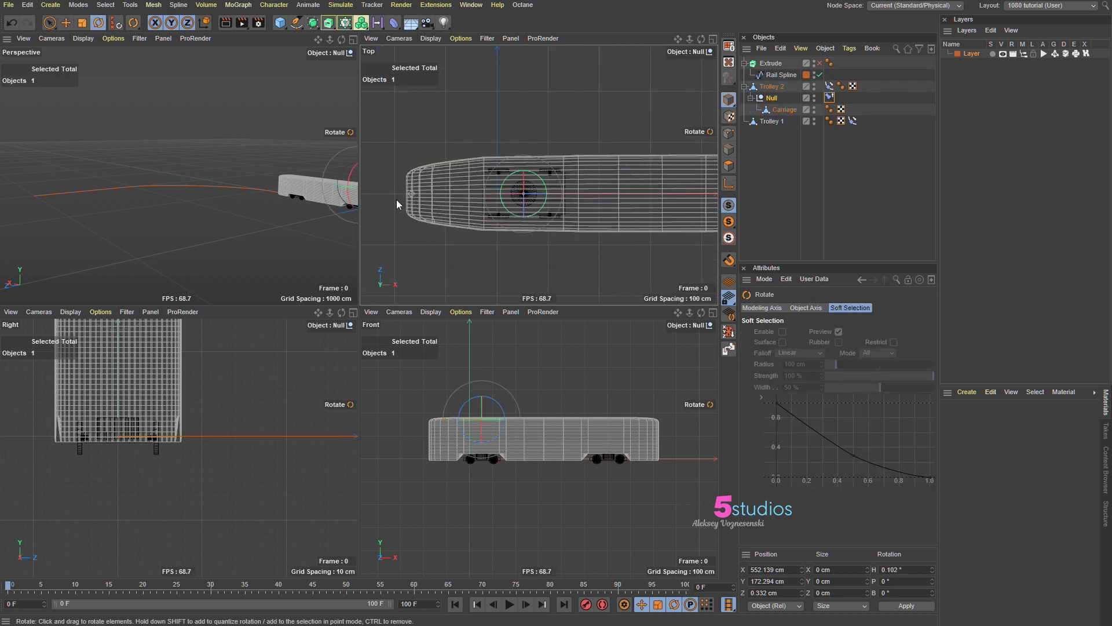
{"action": "mouse_move", "coordinate": [586, 157]}
{"action": "left_mouse_down"}
{"action": "mouse_move", "coordinate": [603, 169]}
{"action": "mouse_move", "coordinate": [498, 180]}
{"action": "mouse_move", "coordinate": [566, 174]}
{"action": "mouse_move", "coordinate": [526, 167]}
{"action": "mouse_move", "coordinate": [504, 212]}
{"action": "mouse_move", "coordinate": [569, 163]}
{"action": "mouse_move", "coordinate": [558, 159]}
{"action": "mouse_move", "coordinate": [605, 178]}
{"action": "mouse_move", "coordinate": [520, 191]}
{"action": "mouse_move", "coordinate": [503, 126]}
{"action": "mouse_move", "coordinate": [575, 175]}
{"action": "left_mouse_up"}
{"action": "key", "text": "ctrl+z"}
Step: Play the animation forward to about frame 21 and back to check how the Carriage follows the trolleys into the curve
{"action": "scroll", "coordinate": [603, 181], "scroll_direction": "down", "scroll_amount": 4}
{"action": "middle_click_drag", "start_coordinate": [571, 172], "coordinate": [513, 168], "text": "alt"}
{"action": "right_click_drag", "start_coordinate": [556, 184], "coordinate": [532, 185], "text": "alt"}
{"action": "key", "text": "F8"}
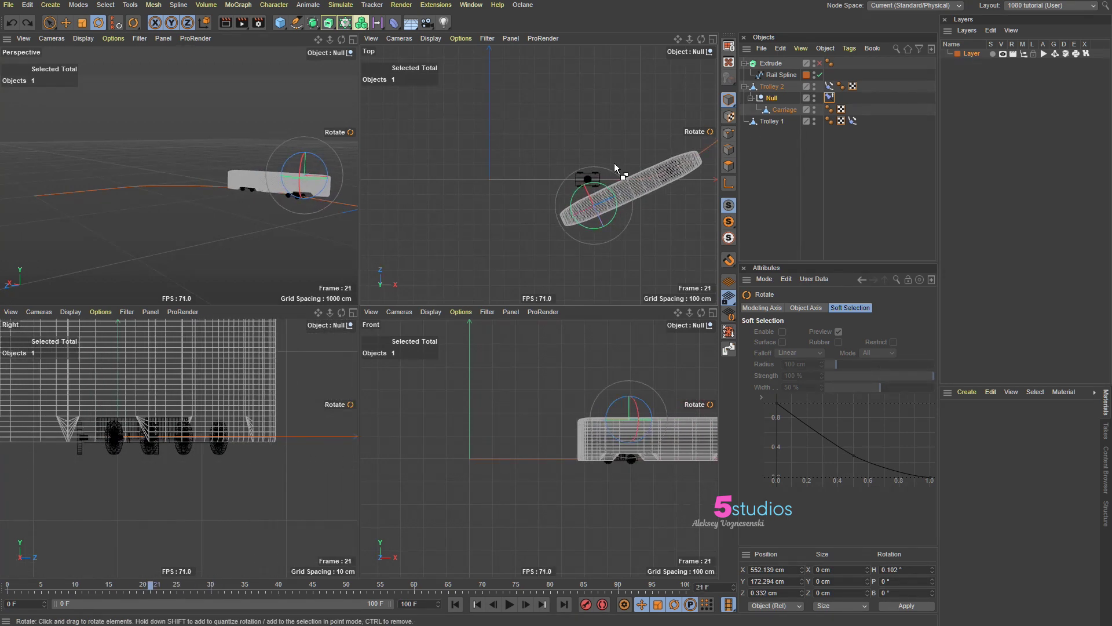
{"action": "key", "text": "F6"}
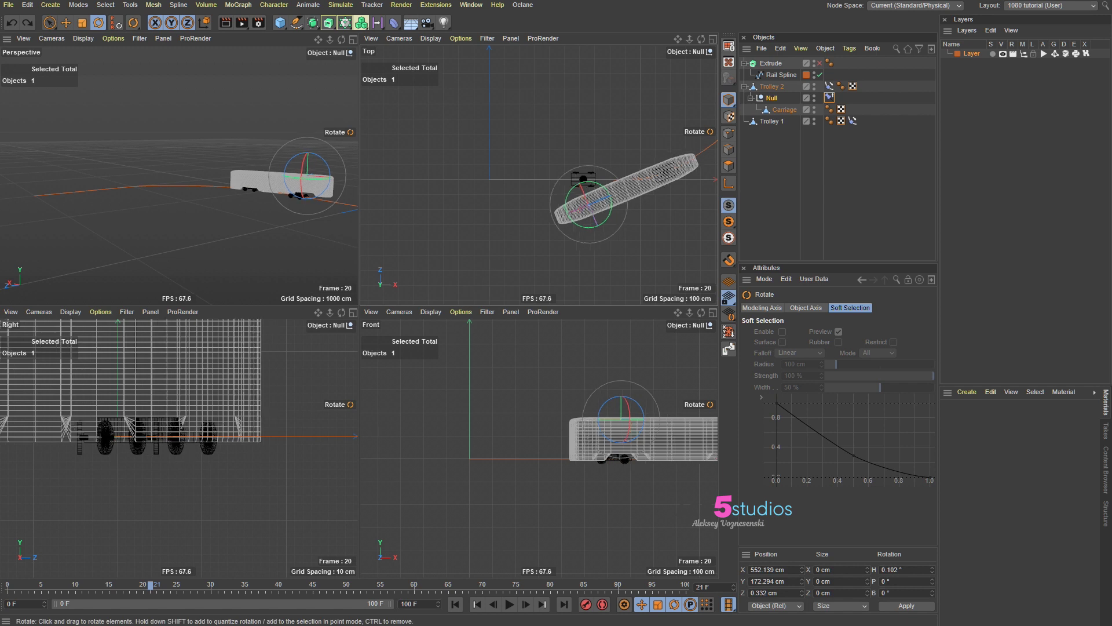
{"action": "key", "text": "F7"}
Step: Move only the Null's axis along X to about 0 cm so that it sits at Trolley 2's pivot
{"action": "left_click", "coordinate": [776, 99]}
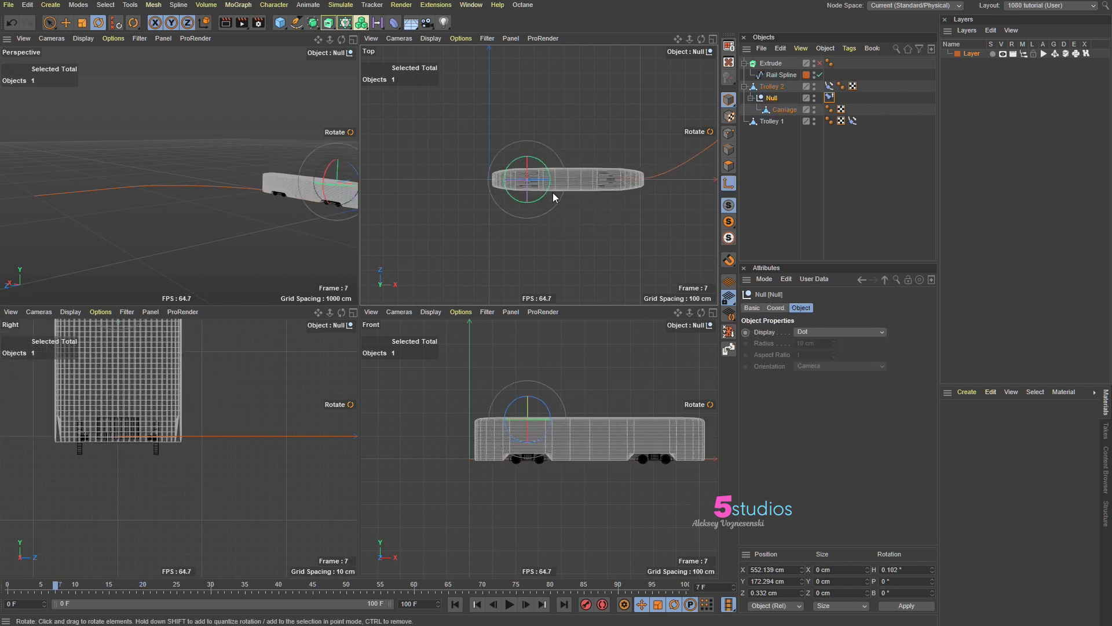
{"action": "scroll", "coordinate": [559, 173], "scroll_direction": "up", "scroll_amount": 3}
{"action": "left_click", "coordinate": [730, 184]}
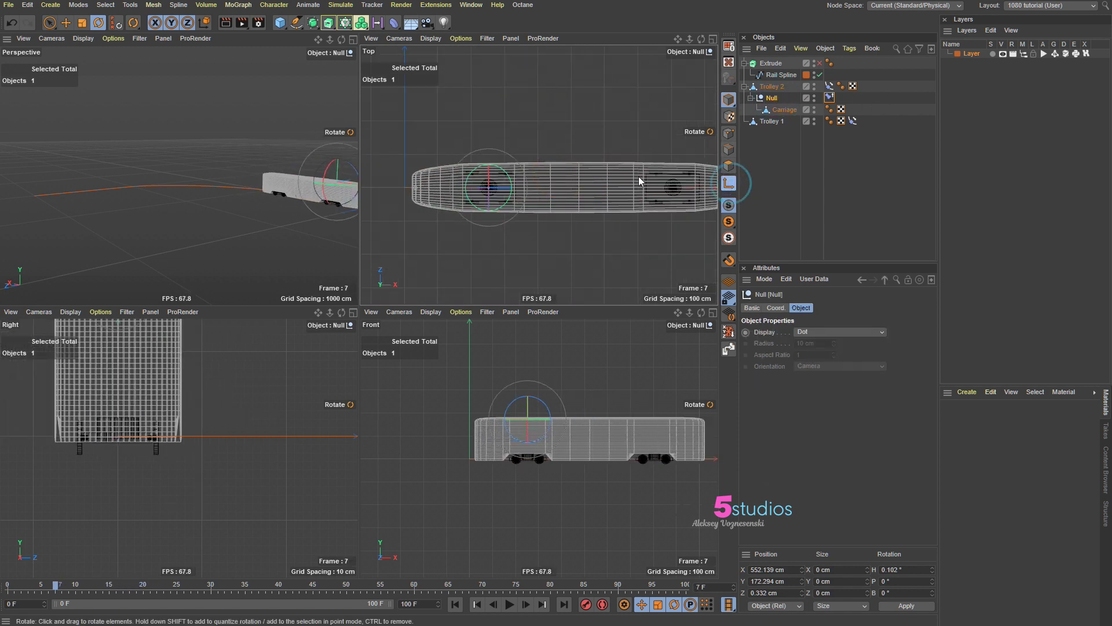
{"action": "key", "text": "e"}
{"action": "left_click_drag", "start_coordinate": [474, 200], "coordinate": [667, 200]}
Step: Scrub to frame 31 and examine the Carriage's alignment with both trolleys in the Top view
{"action": "scroll", "coordinate": [607, 183], "scroll_direction": "down", "scroll_amount": 2}
{"action": "scroll", "coordinate": [577, 196], "scroll_direction": "down", "scroll_amount": 2}
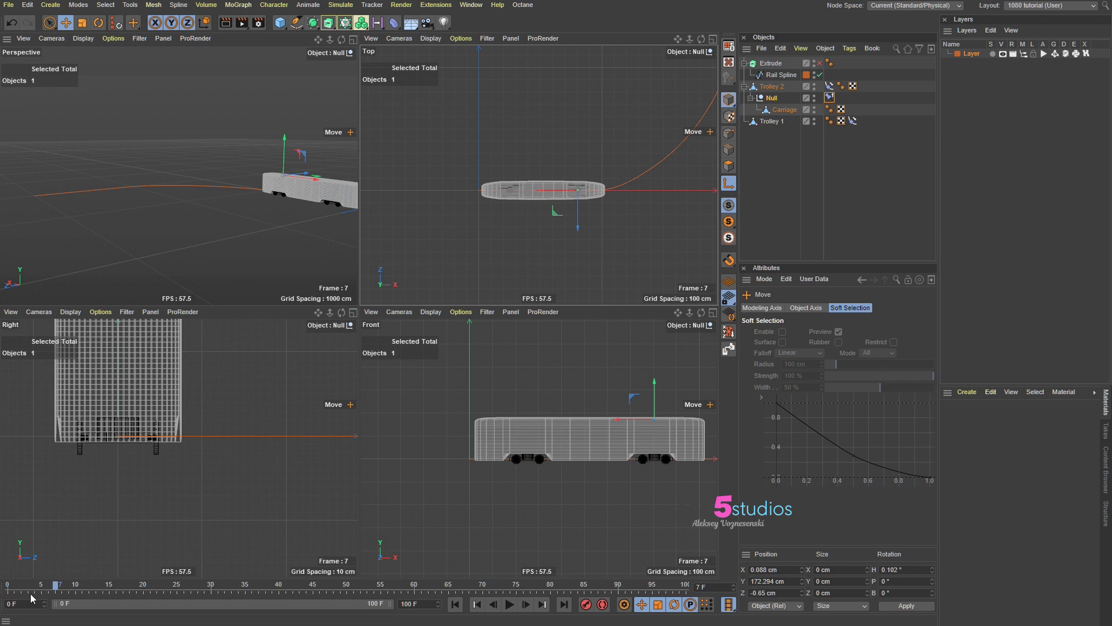
{"action": "left_click_drag", "start_coordinate": [68, 585], "coordinate": [218, 600]}
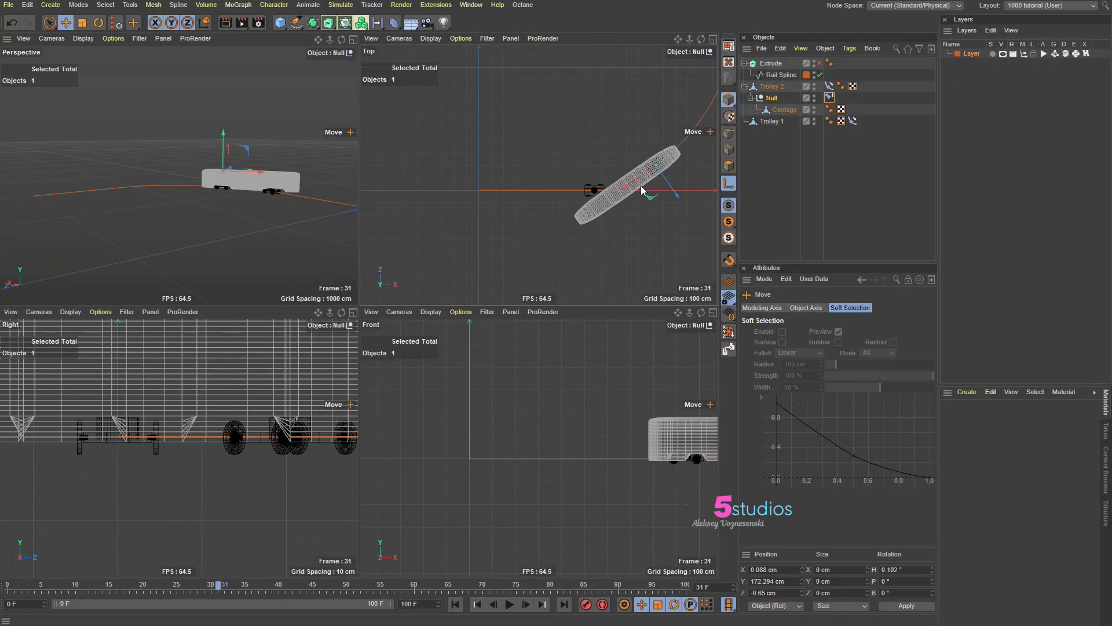
{"action": "scroll", "coordinate": [672, 173], "scroll_direction": "up", "scroll_amount": 3}
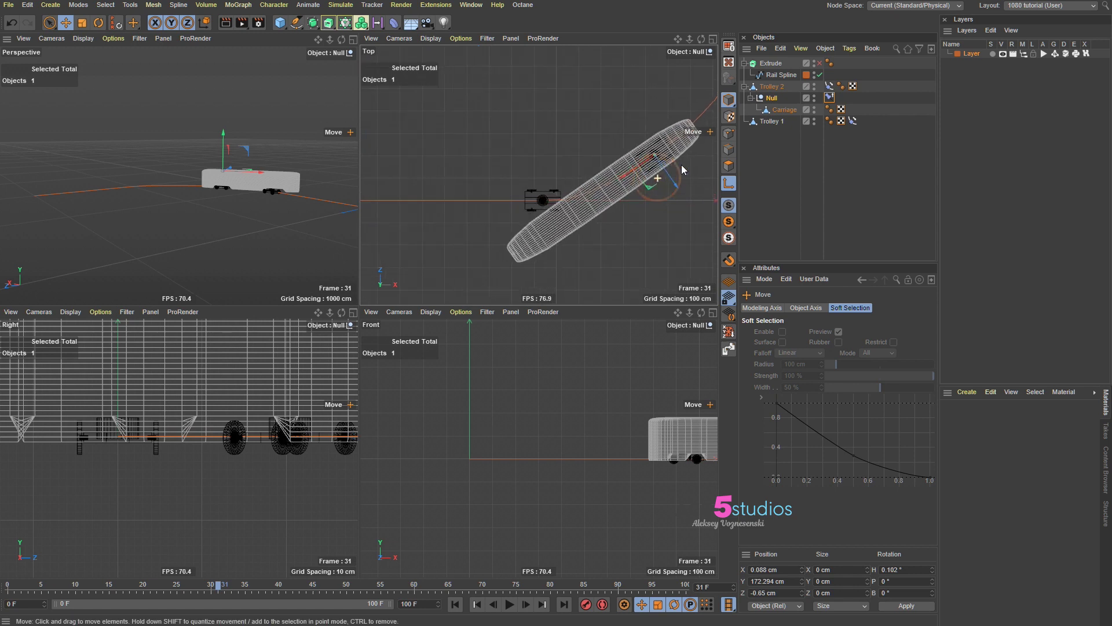
Step: Try rotating the Null to a heading of about -11.4° so the Carriage lines up with Trolley 1, and undo it
{"action": "key", "text": "r"}
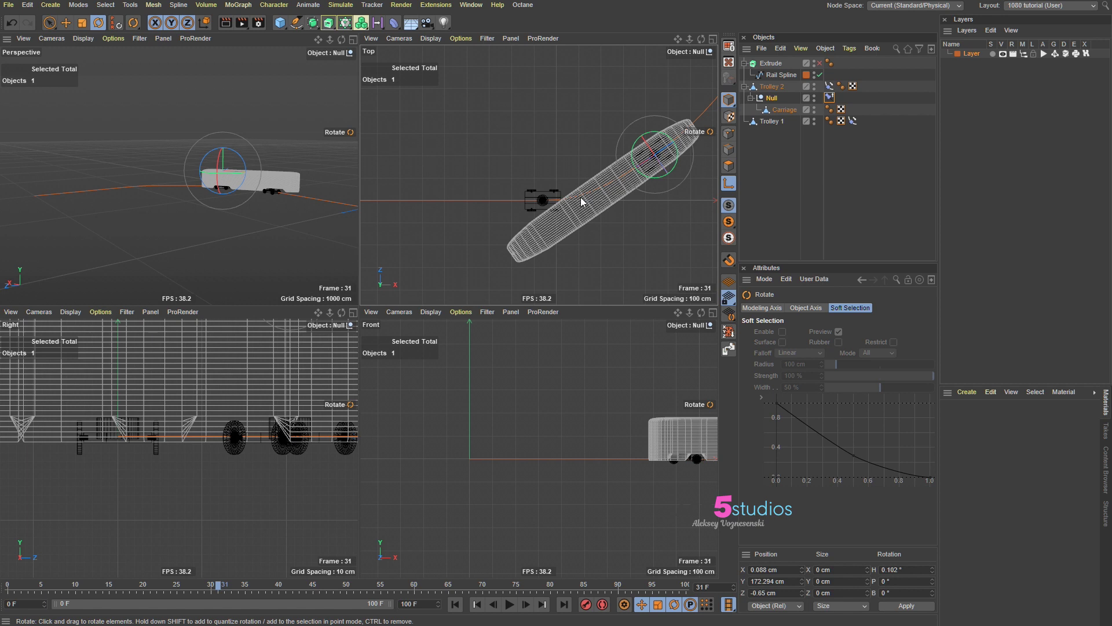
{"action": "left_click", "coordinate": [729, 183]}
{"action": "left_click_drag", "start_coordinate": [588, 189], "coordinate": [578, 174]}
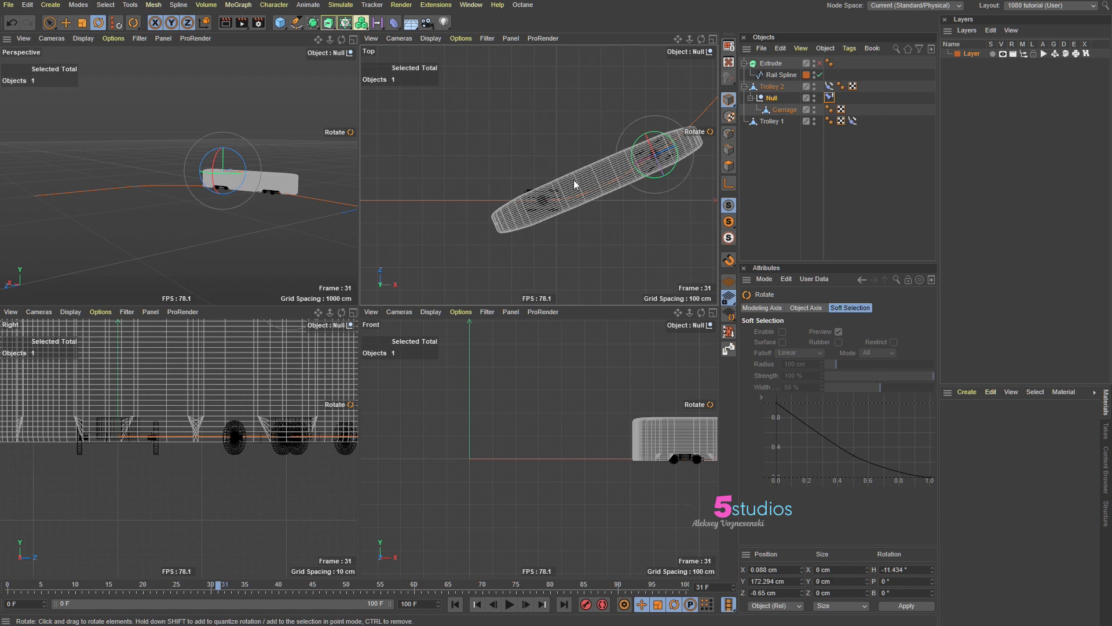
{"action": "left_click_drag", "start_coordinate": [689, 175], "coordinate": [683, 182]}
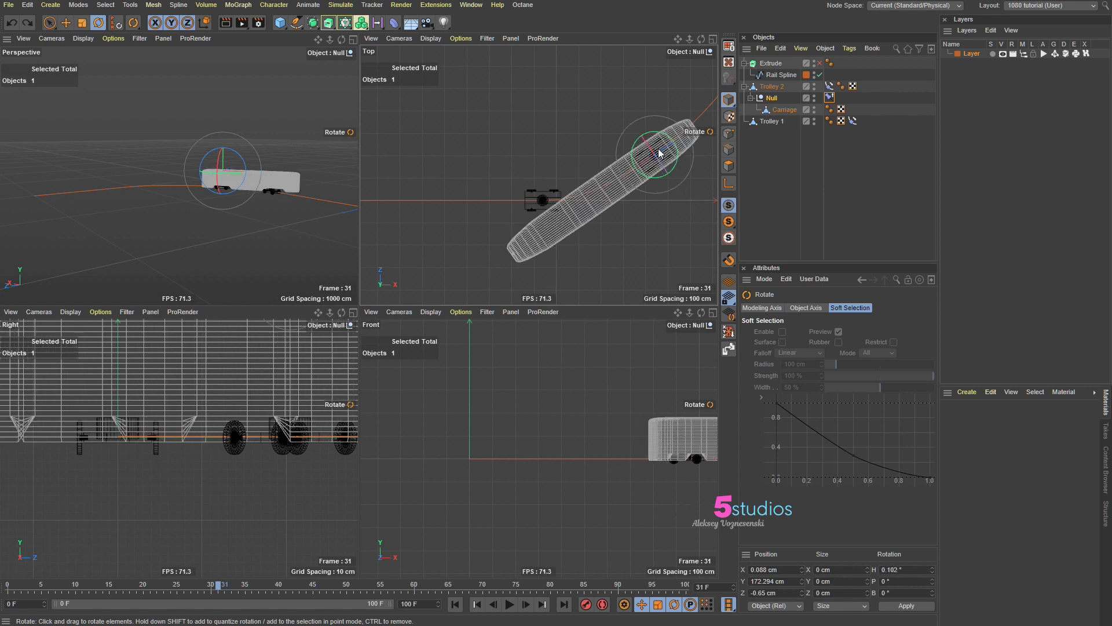
Step: Return to frame 0 and examine the Null's up-vector constraint and its axis orientation on the tram
{"action": "left_click_drag", "start_coordinate": [190, 585], "coordinate": [7, 585]}
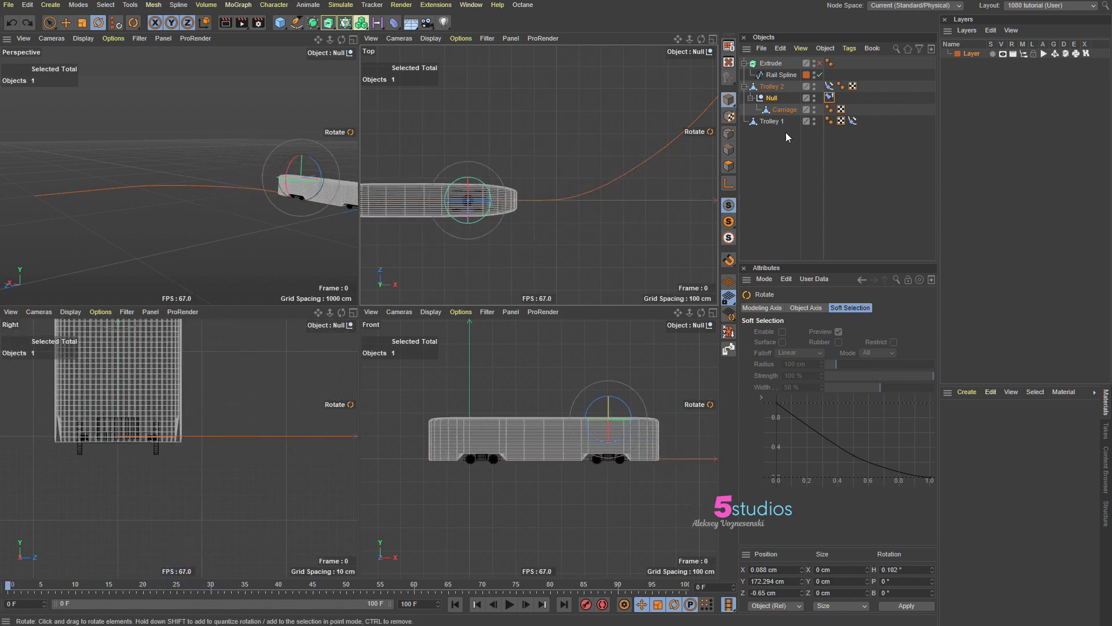
{"action": "left_click", "coordinate": [828, 97]}
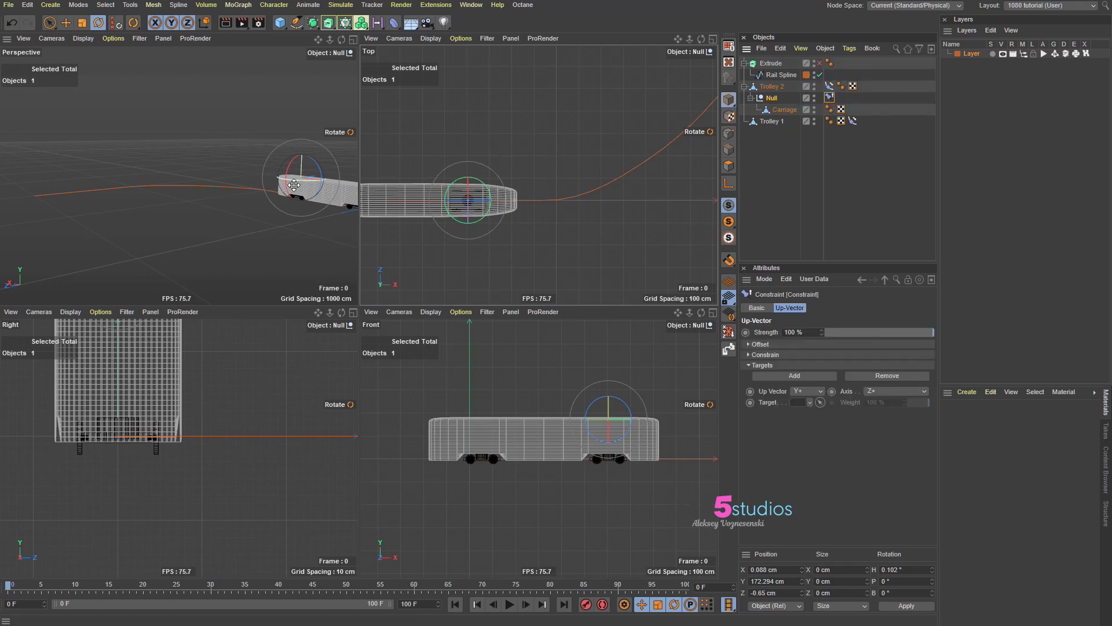
{"action": "left_click", "coordinate": [65, 22]}
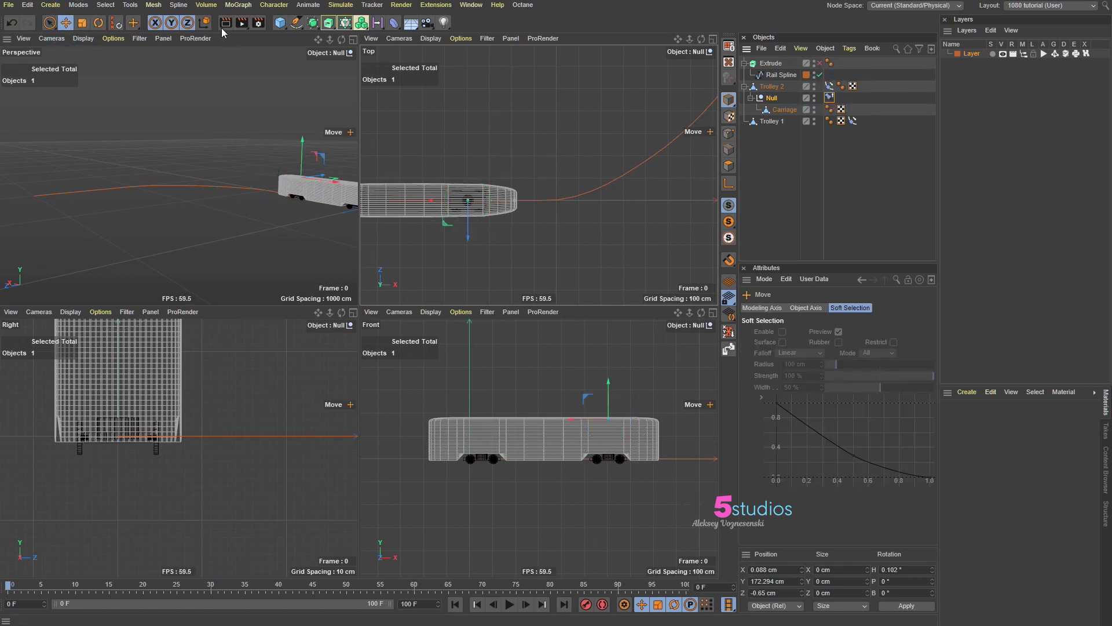
{"action": "left_click", "coordinate": [206, 24]}
{"action": "left_click", "coordinate": [206, 27]}
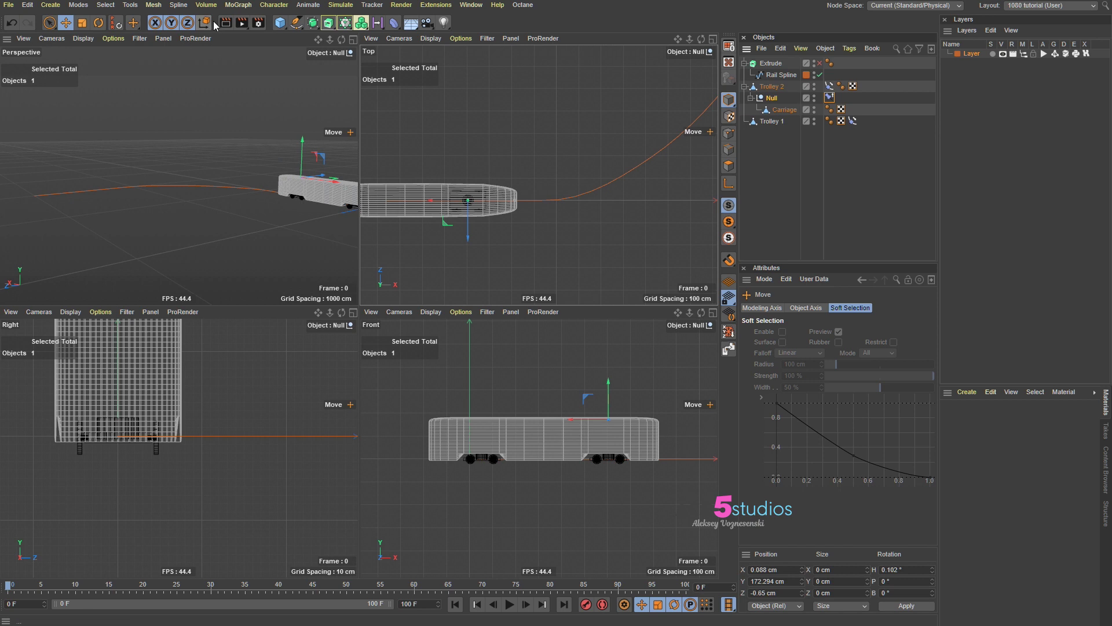
{"action": "middle_click", "coordinate": [301, 193]}
{"action": "left_click_drag", "start_coordinate": [301, 191], "coordinate": [246, 180], "text": "alt"}
{"action": "right_click_drag", "start_coordinate": [247, 180], "coordinate": [283, 212], "text": "alt"}
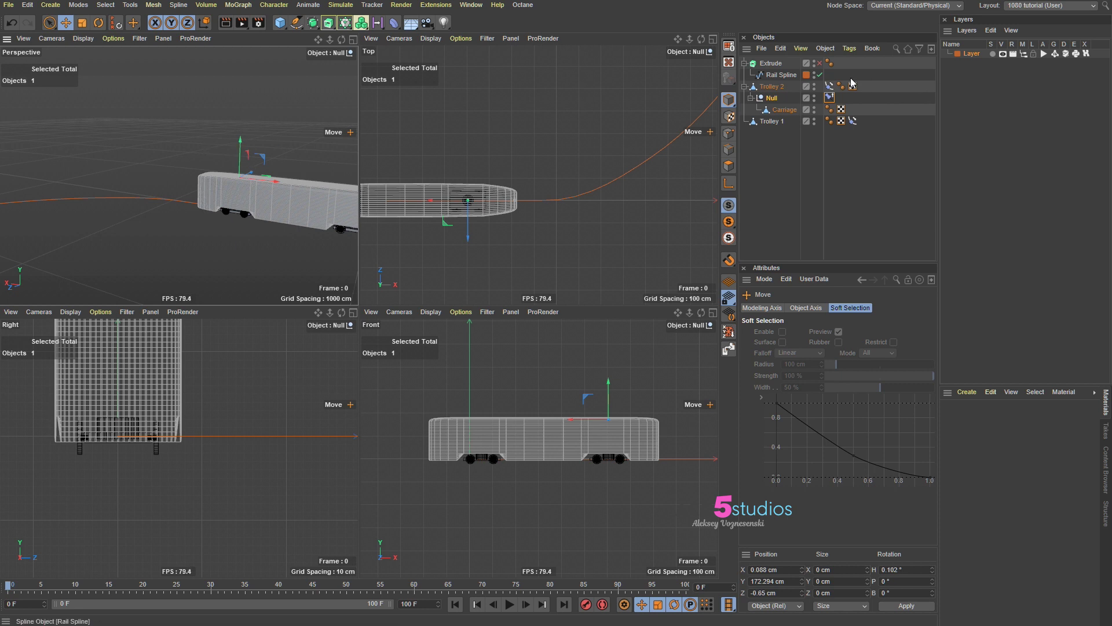
Step: Configure the Null's up-vector constraint with Axis Y+, Up Vector X+ and Trolley 1 as the target
{"action": "left_click", "coordinate": [833, 98]}
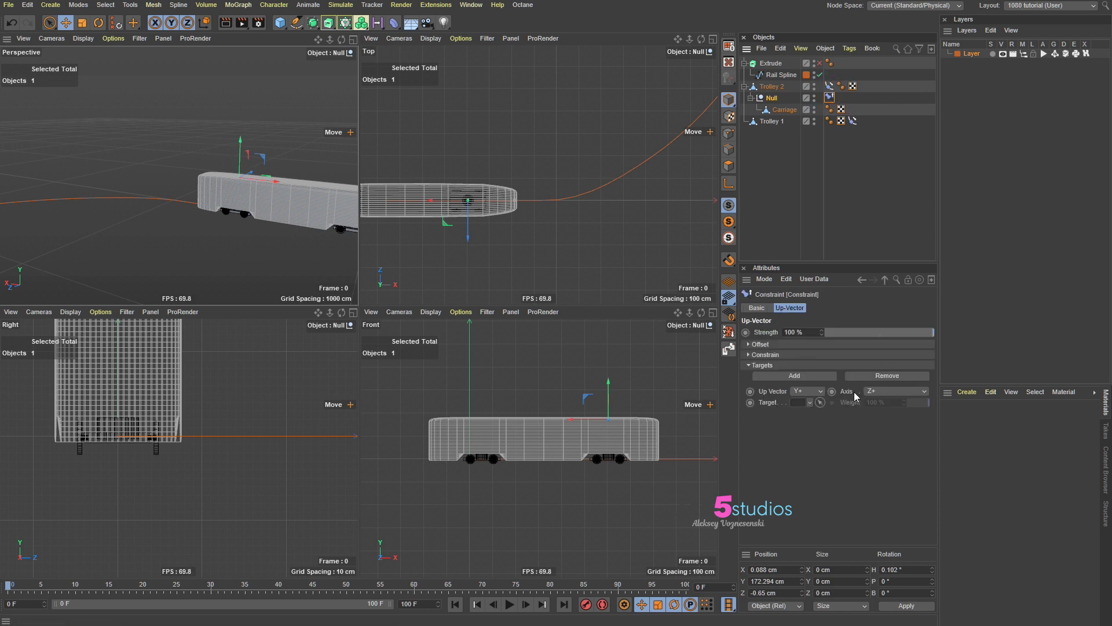
{"action": "left_click", "coordinate": [902, 394]}
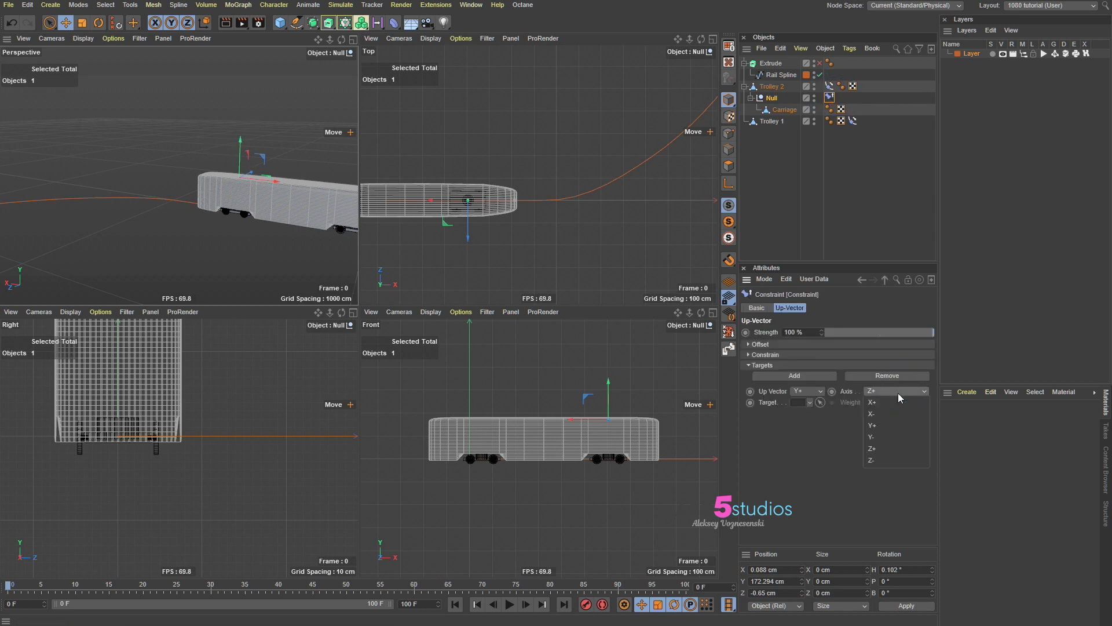
{"action": "left_click", "coordinate": [901, 430]}
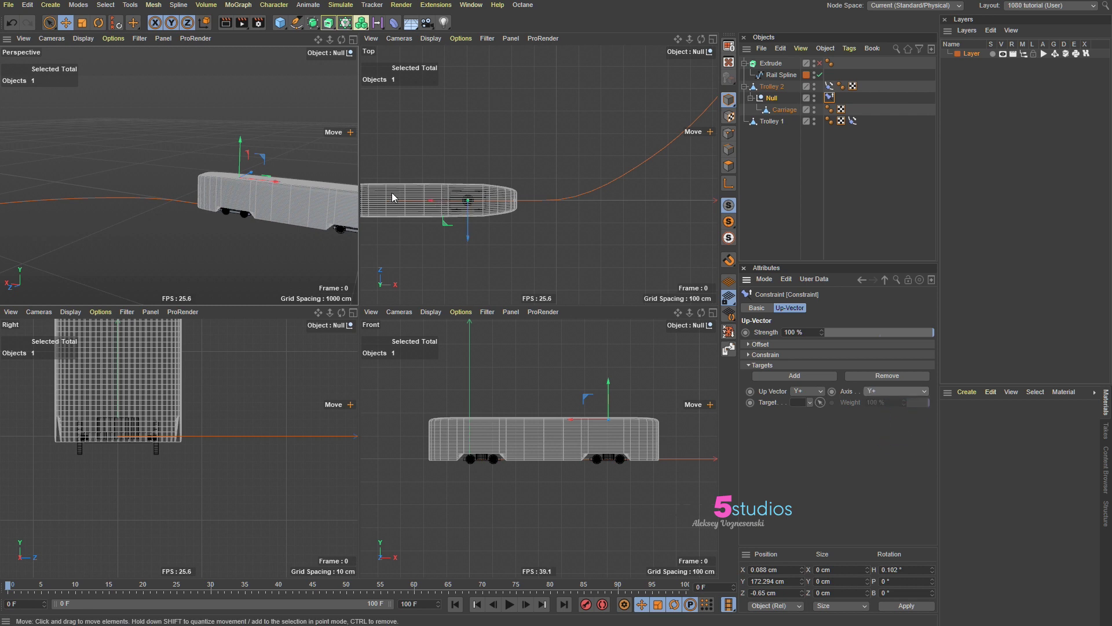
{"action": "left_click", "coordinate": [808, 393]}
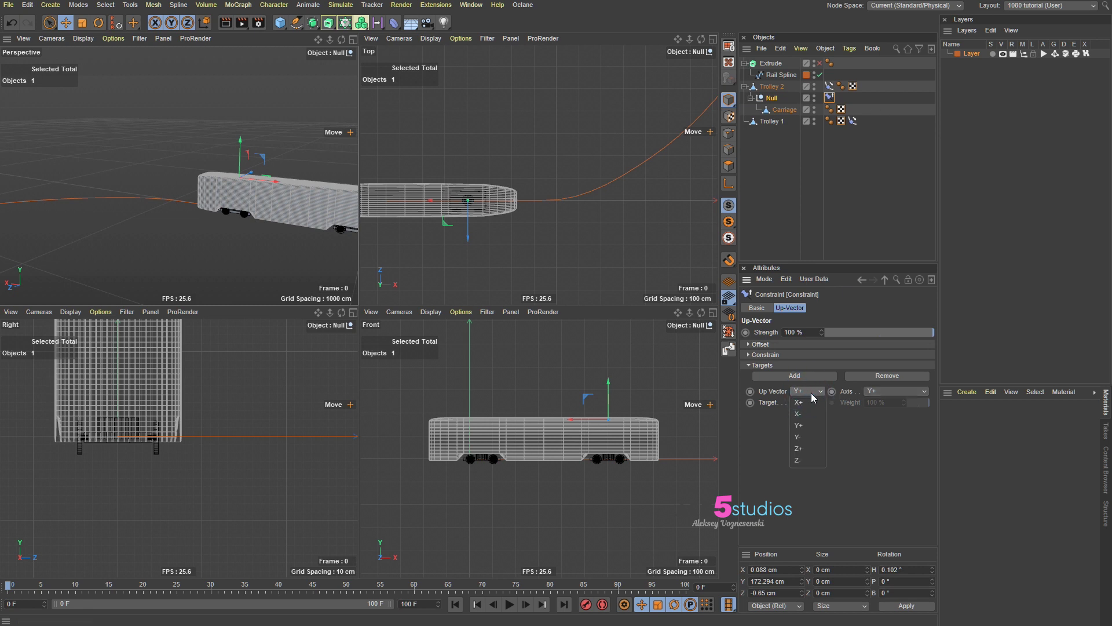
{"action": "left_click", "coordinate": [808, 404]}
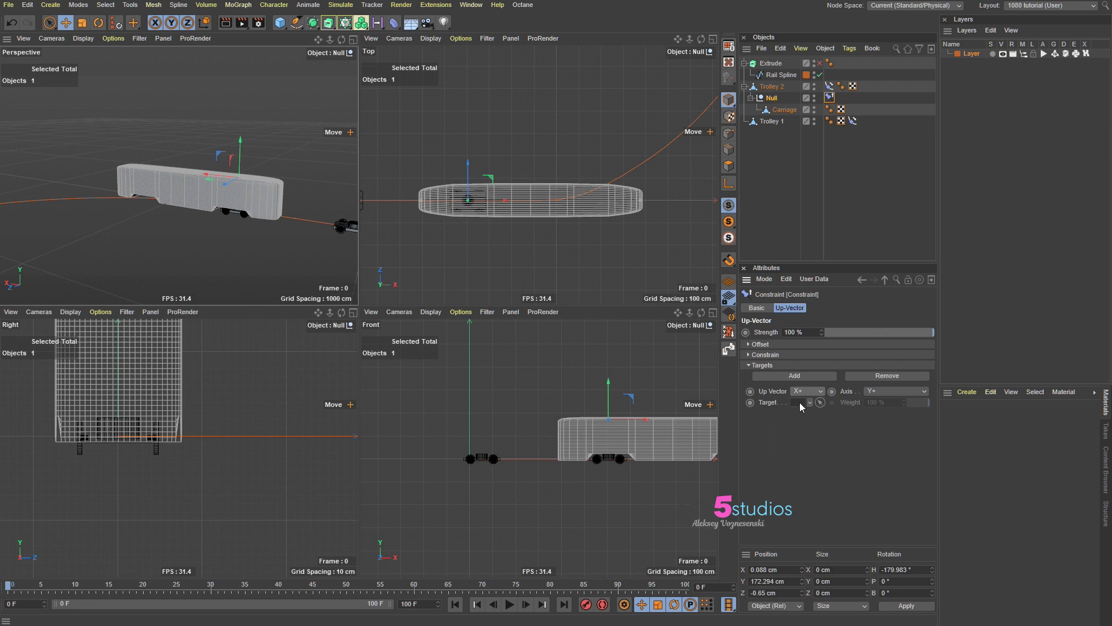
{"action": "left_click_drag", "start_coordinate": [764, 124], "coordinate": [799, 402]}
Step: Try to move Trolley 1 off the rail in the Top view to test the Carriage's aim
{"action": "middle_click_drag", "start_coordinate": [513, 199], "coordinate": [610, 190], "text": "alt"}
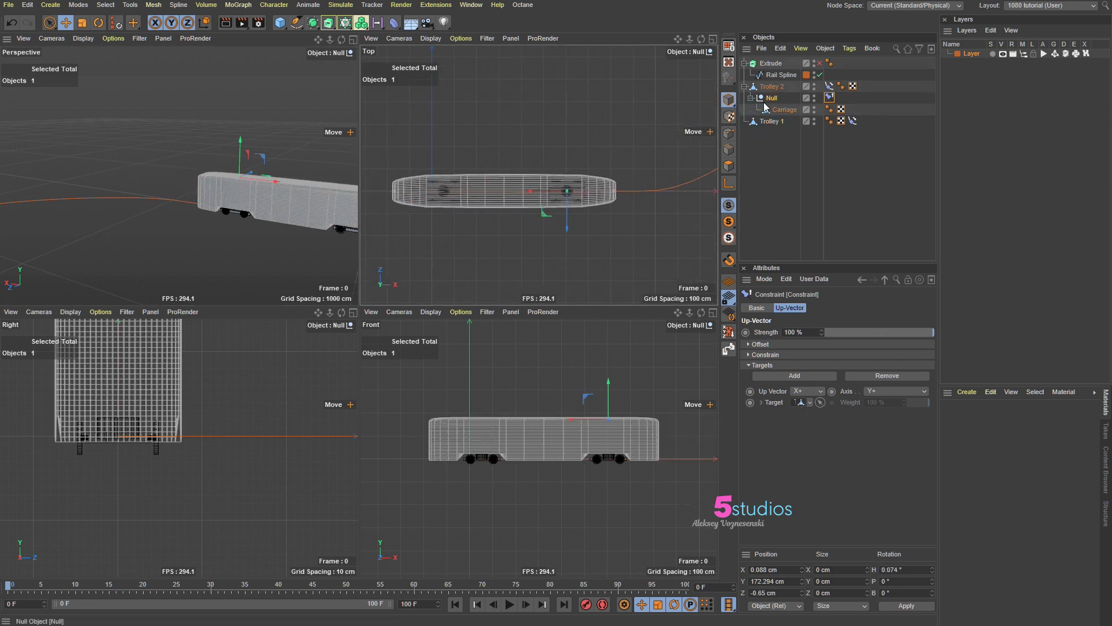
{"action": "left_click", "coordinate": [773, 123]}
{"action": "left_click_drag", "start_coordinate": [453, 200], "coordinate": [491, 102]}
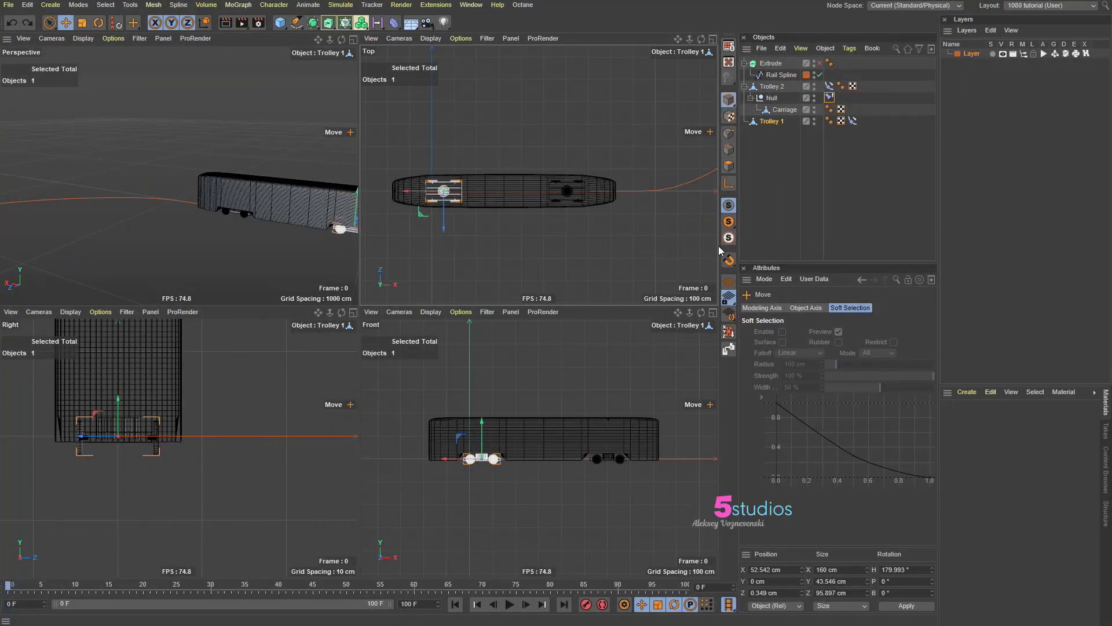
Step: Scrub to frame 55 in an enlarged Top view to check how the Carriage follows the rail curve, and clear the selection
{"action": "middle_click", "coordinate": [587, 165]}
{"action": "scroll", "coordinate": [512, 226], "scroll_direction": "down", "scroll_amount": 5}
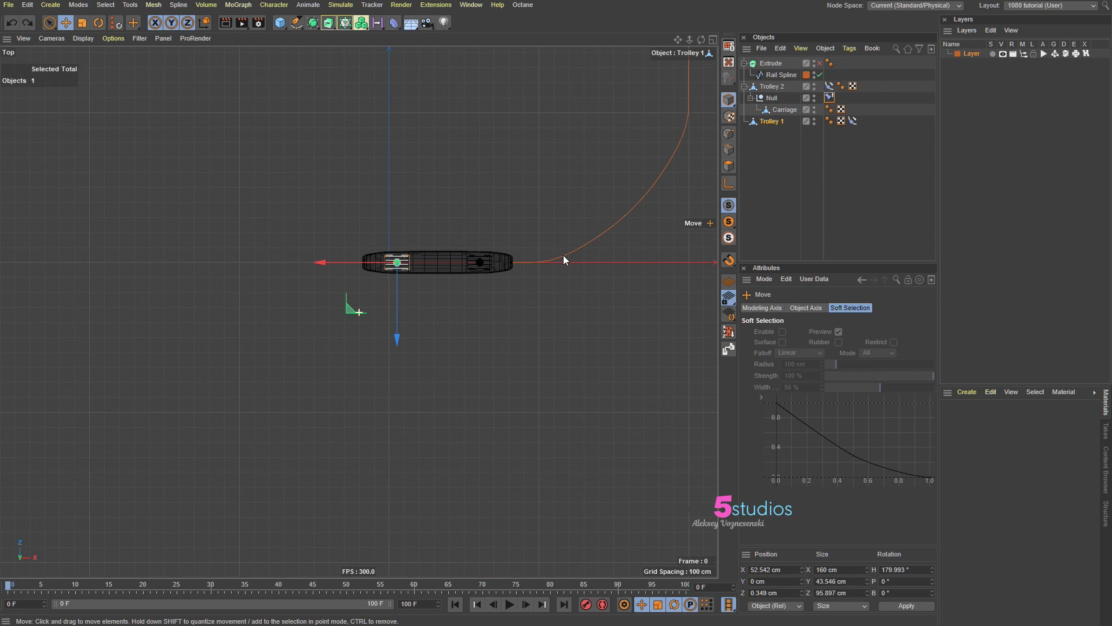
{"action": "middle_click_drag", "start_coordinate": [563, 254], "coordinate": [486, 274], "text": "alt"}
{"action": "middle_click_drag", "start_coordinate": [526, 222], "coordinate": [489, 278], "text": "alt"}
{"action": "left_click_drag", "start_coordinate": [26, 582], "coordinate": [380, 564]}
{"action": "left_click", "coordinate": [778, 198]}
Step: Examine the Carriage and trolleys in an enlarged Perspective view, scrubbing back to frame 26 and forward to about frame 40
{"action": "middle_click", "coordinate": [264, 252]}
{"action": "middle_click", "coordinate": [264, 251]}
{"action": "left_click_drag", "start_coordinate": [204, 325], "coordinate": [216, 347], "text": "alt"}
{"action": "middle_click_drag", "start_coordinate": [215, 347], "coordinate": [404, 293], "text": "alt"}
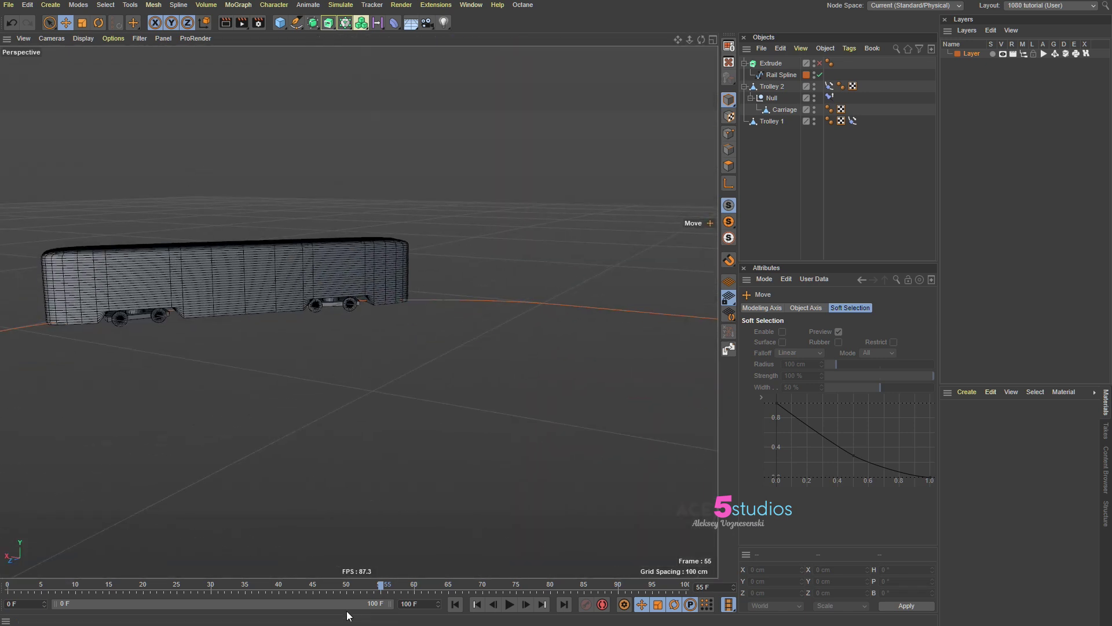
{"action": "left_click_drag", "start_coordinate": [387, 584], "coordinate": [183, 585]}
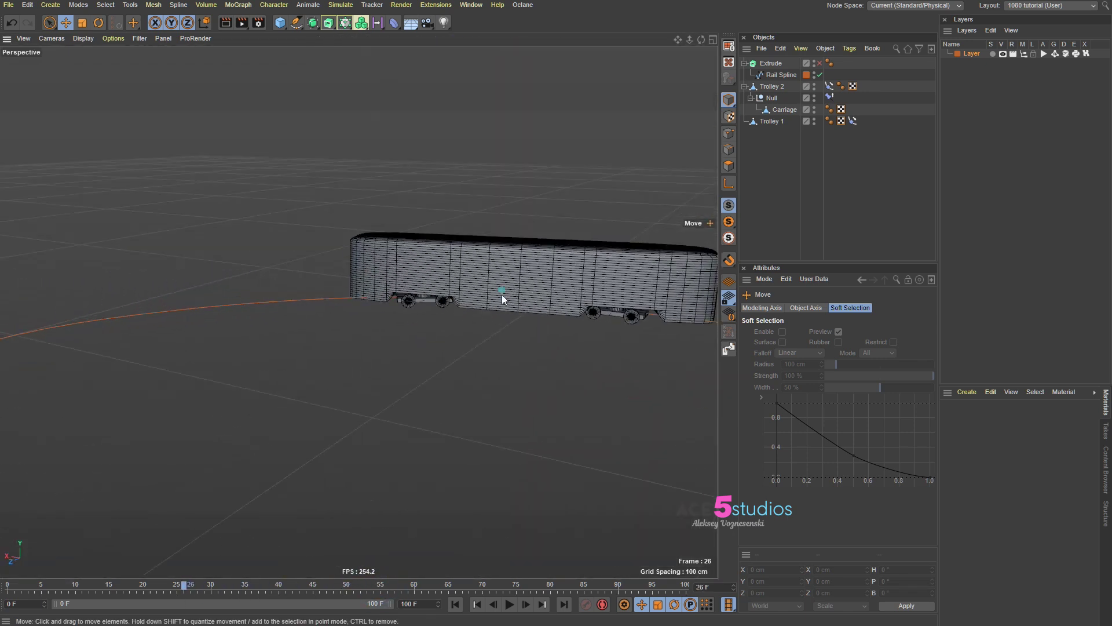
{"action": "left_click_drag", "start_coordinate": [502, 294], "coordinate": [493, 352], "text": "alt"}
{"action": "left_click_drag", "start_coordinate": [191, 586], "coordinate": [279, 584]}
{"action": "left_click_drag", "start_coordinate": [441, 273], "coordinate": [445, 328], "text": "alt"}
{"action": "middle_click", "coordinate": [459, 263]}
{"action": "scroll", "coordinate": [661, 118], "scroll_direction": "up", "scroll_amount": 6}
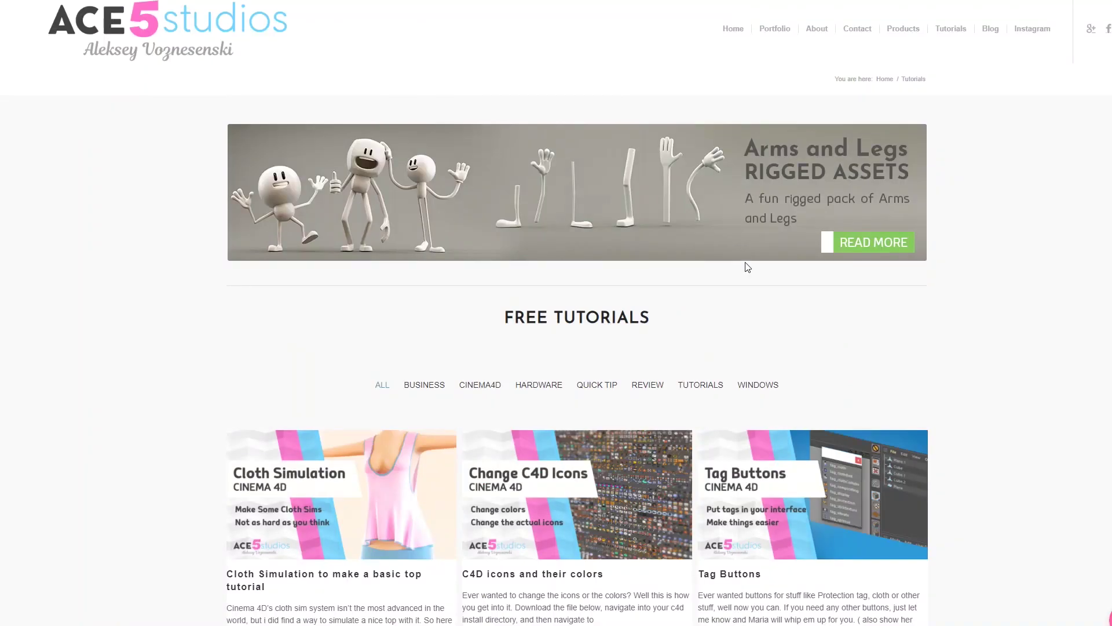
Step: Browse the free tutorials and the free and premium Cinema 4D rigs on the ACE5studios website
{"action": "scroll", "coordinate": [745, 272], "scroll_direction": "down", "scroll_amount": 5}
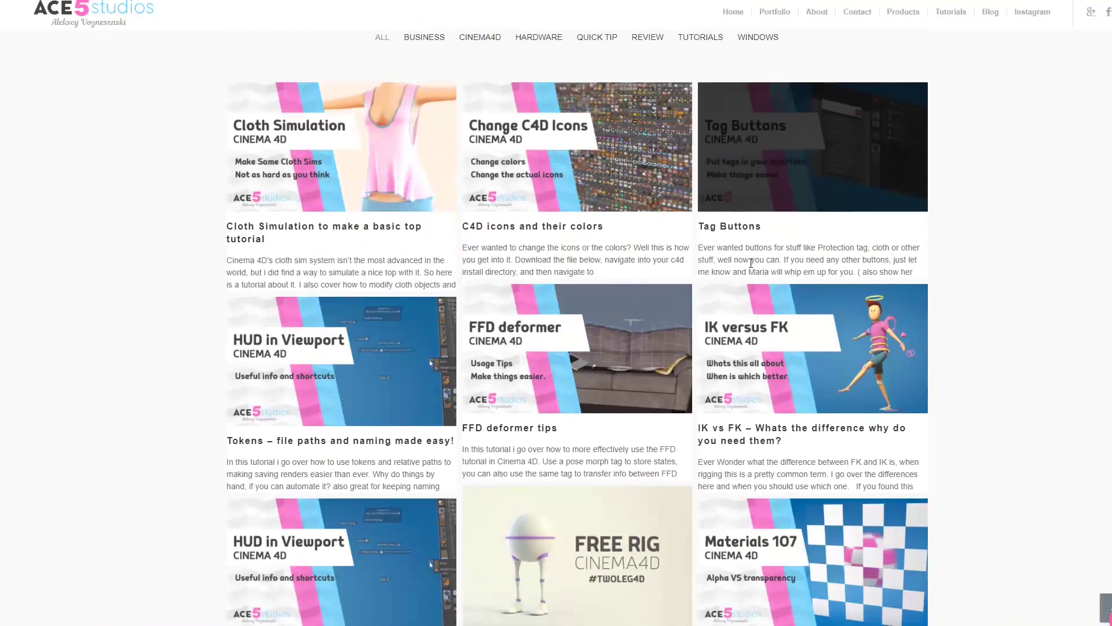
{"action": "scroll", "coordinate": [752, 263], "scroll_direction": "down", "scroll_amount": 3}
{"action": "scroll", "coordinate": [811, 272], "scroll_direction": "up", "scroll_amount": 7}
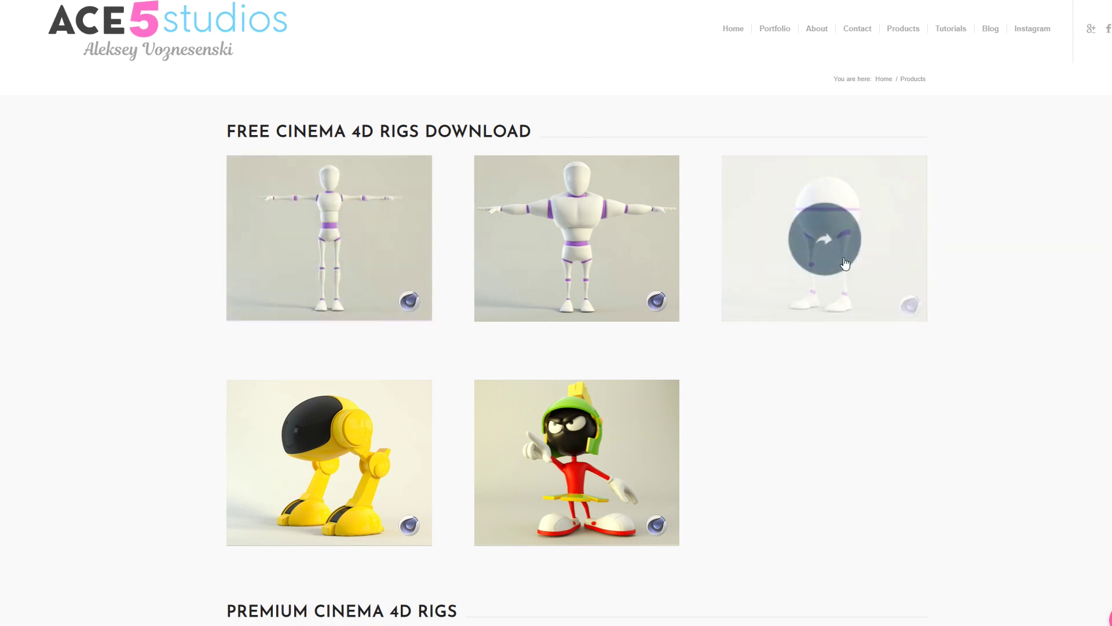
{"action": "scroll", "coordinate": [844, 262], "scroll_direction": "down", "scroll_amount": 7}
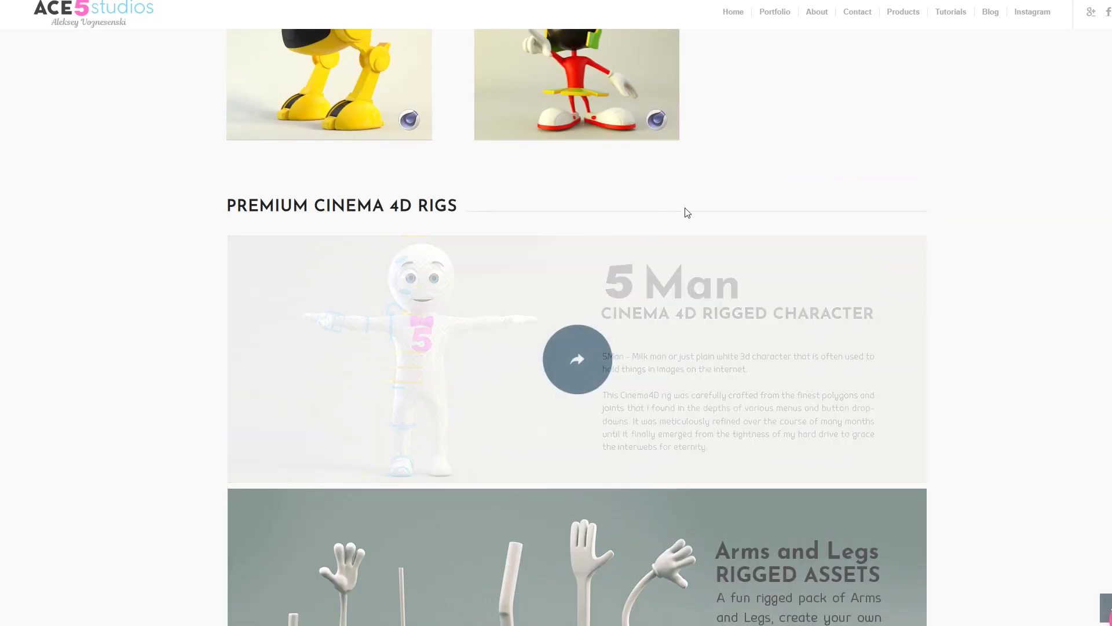
{"action": "scroll", "coordinate": [760, 189], "scroll_direction": "down", "scroll_amount": 2}
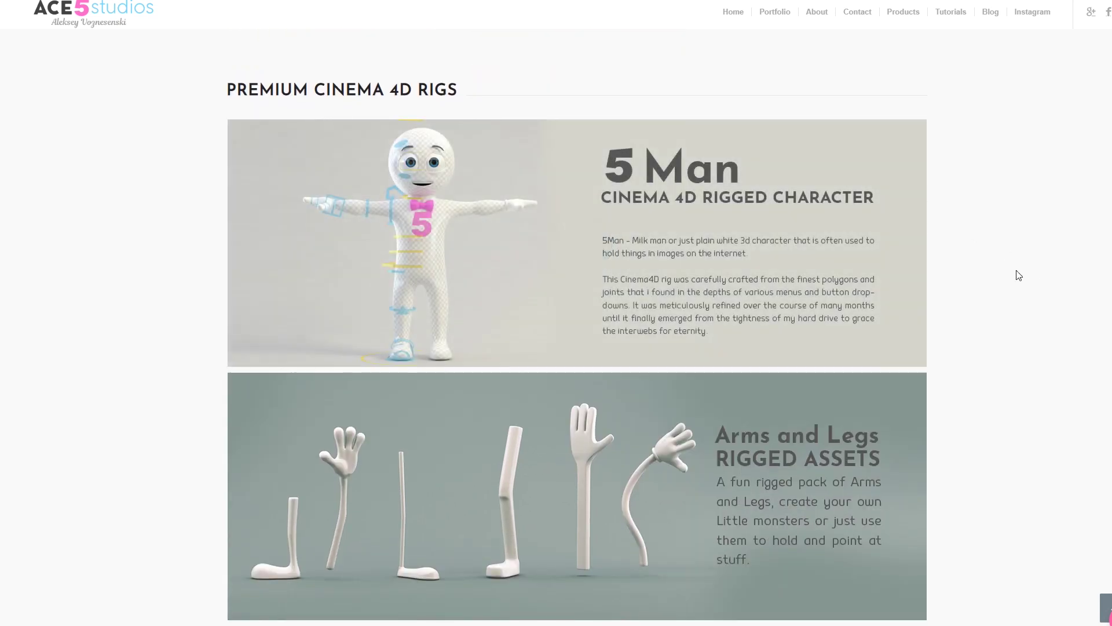